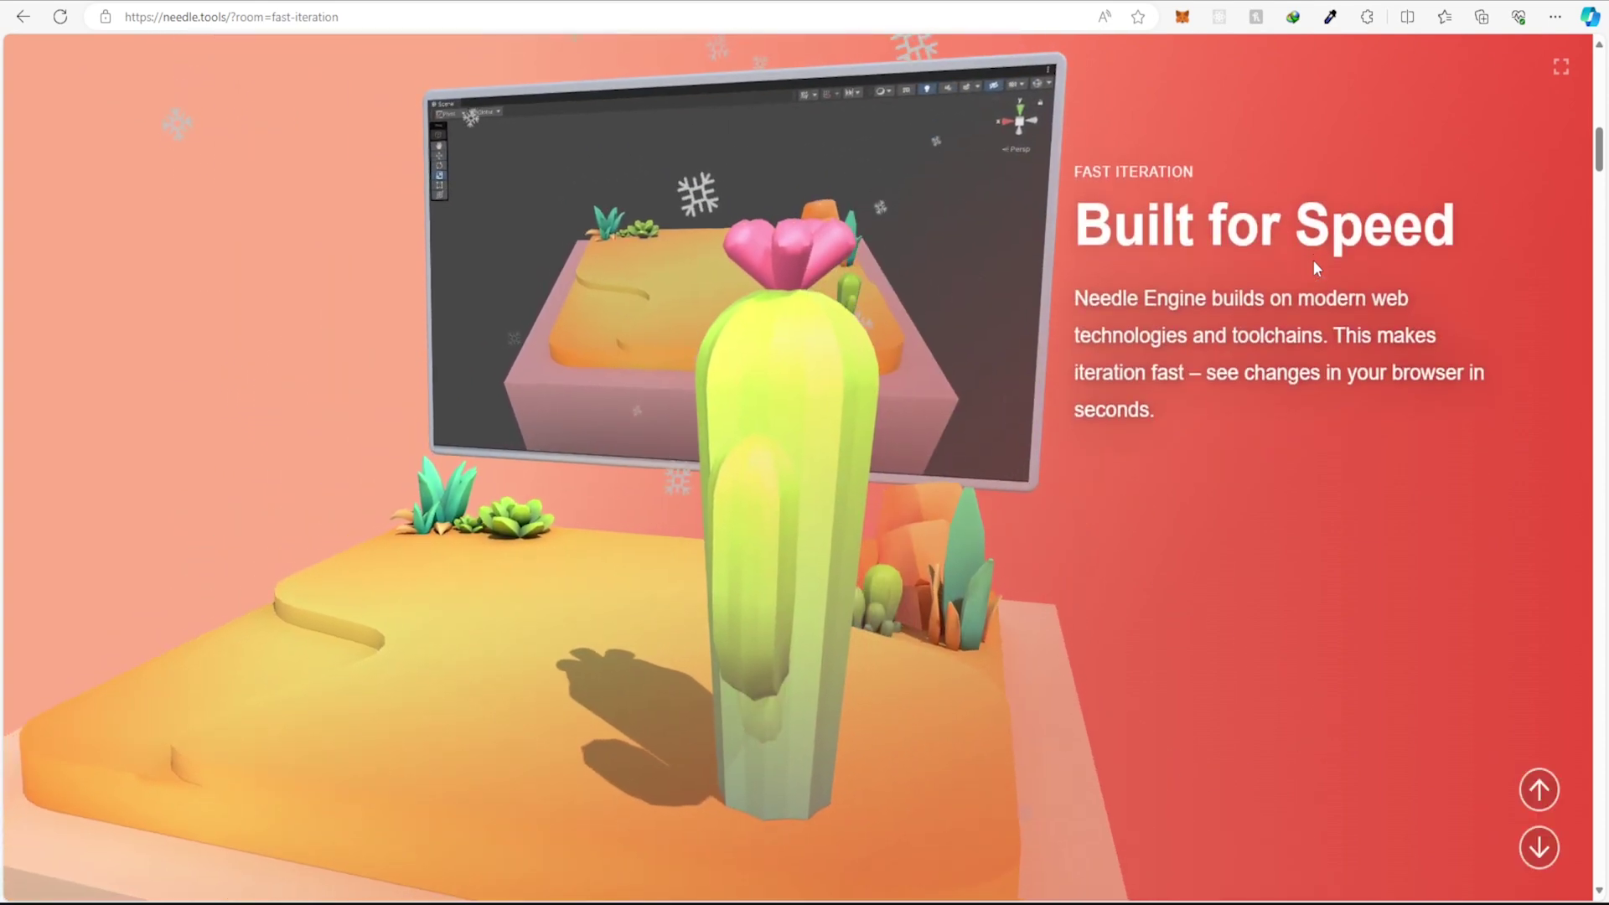
scroll(1313, 262, "down", 5)
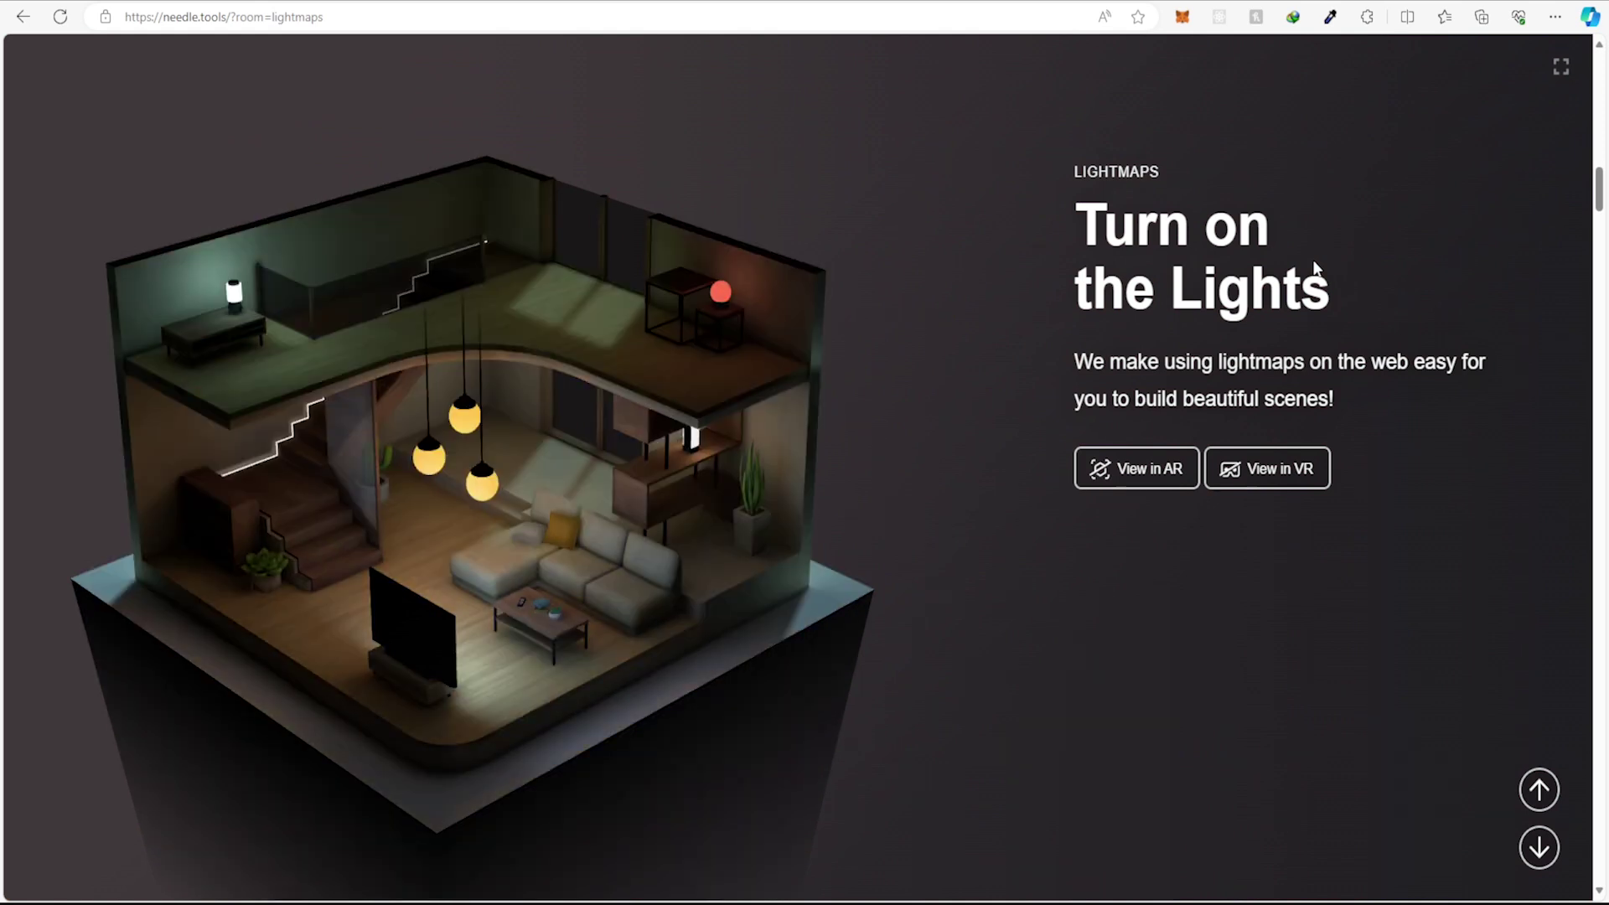
Scroll through the feature sections of the needle.tools homepage.
scroll(1314, 266, "down", 5)
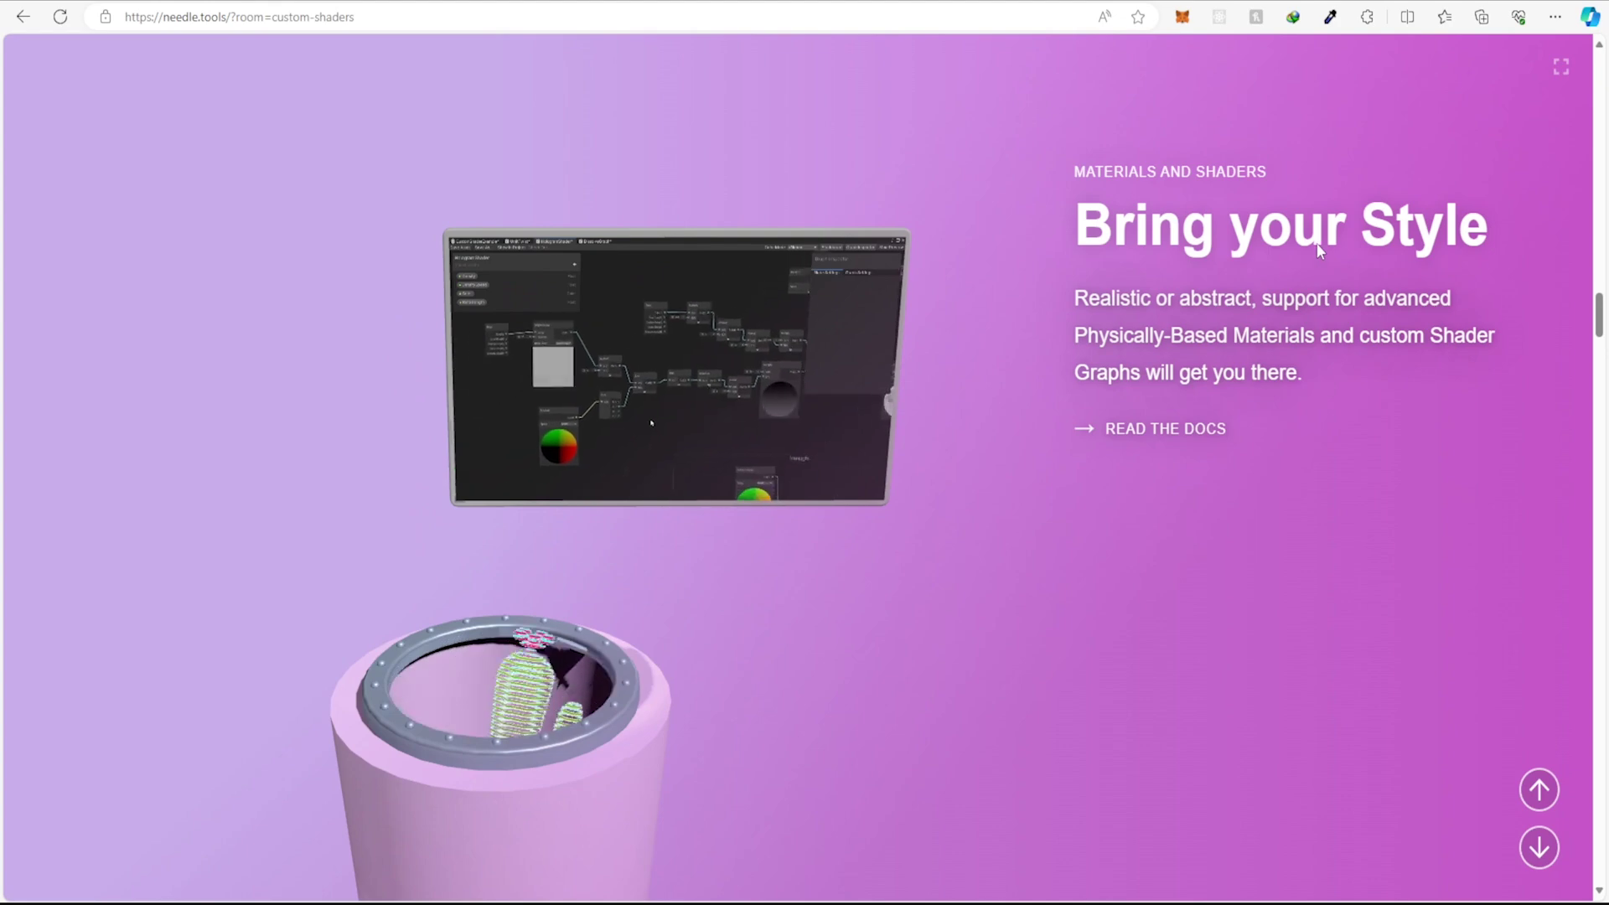
scroll(1397, 277, "down", 3)
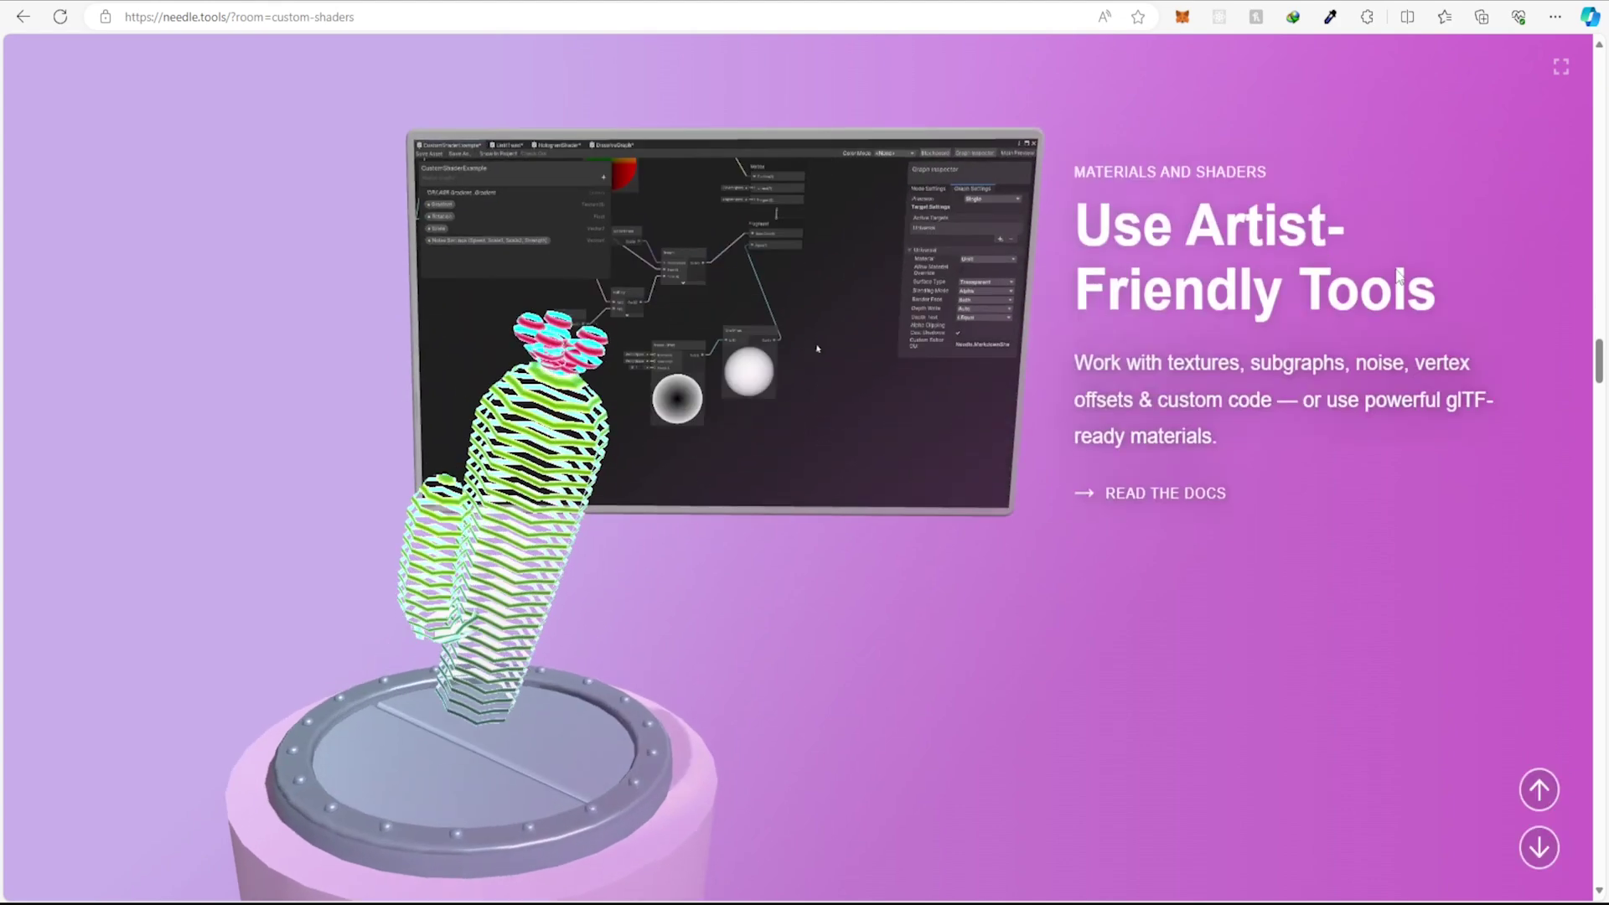
scroll(1398, 277, "down", 3)
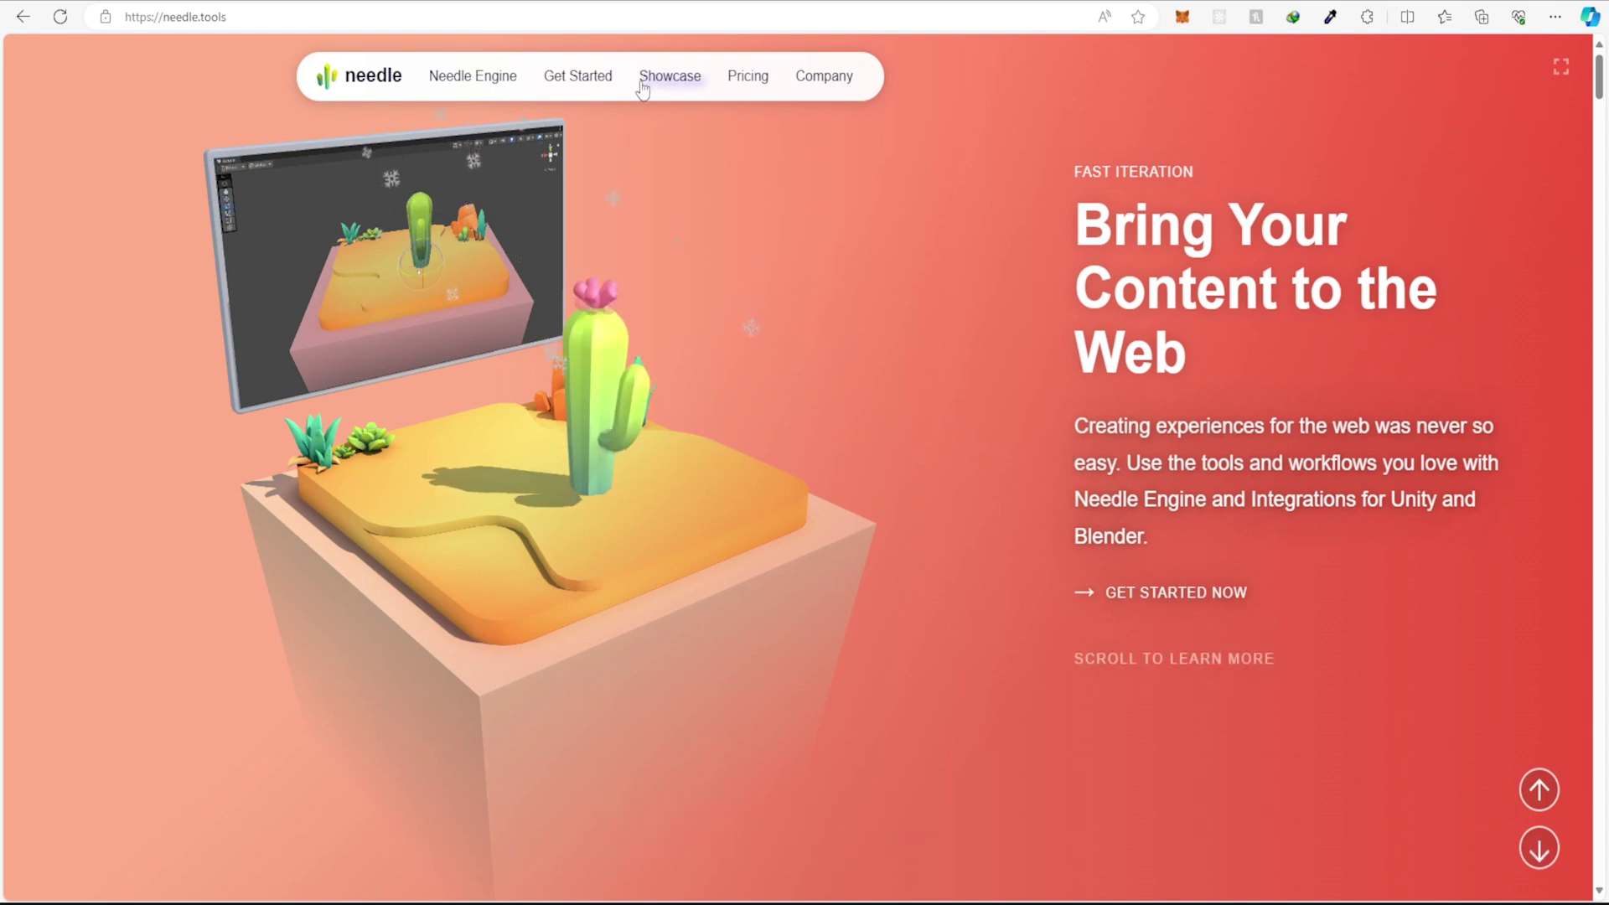
Open the Quickstart guide from Get Started and scroll to the Needle Engine with Unity steps.
mouse_move(578, 73)
left_click(518, 195)
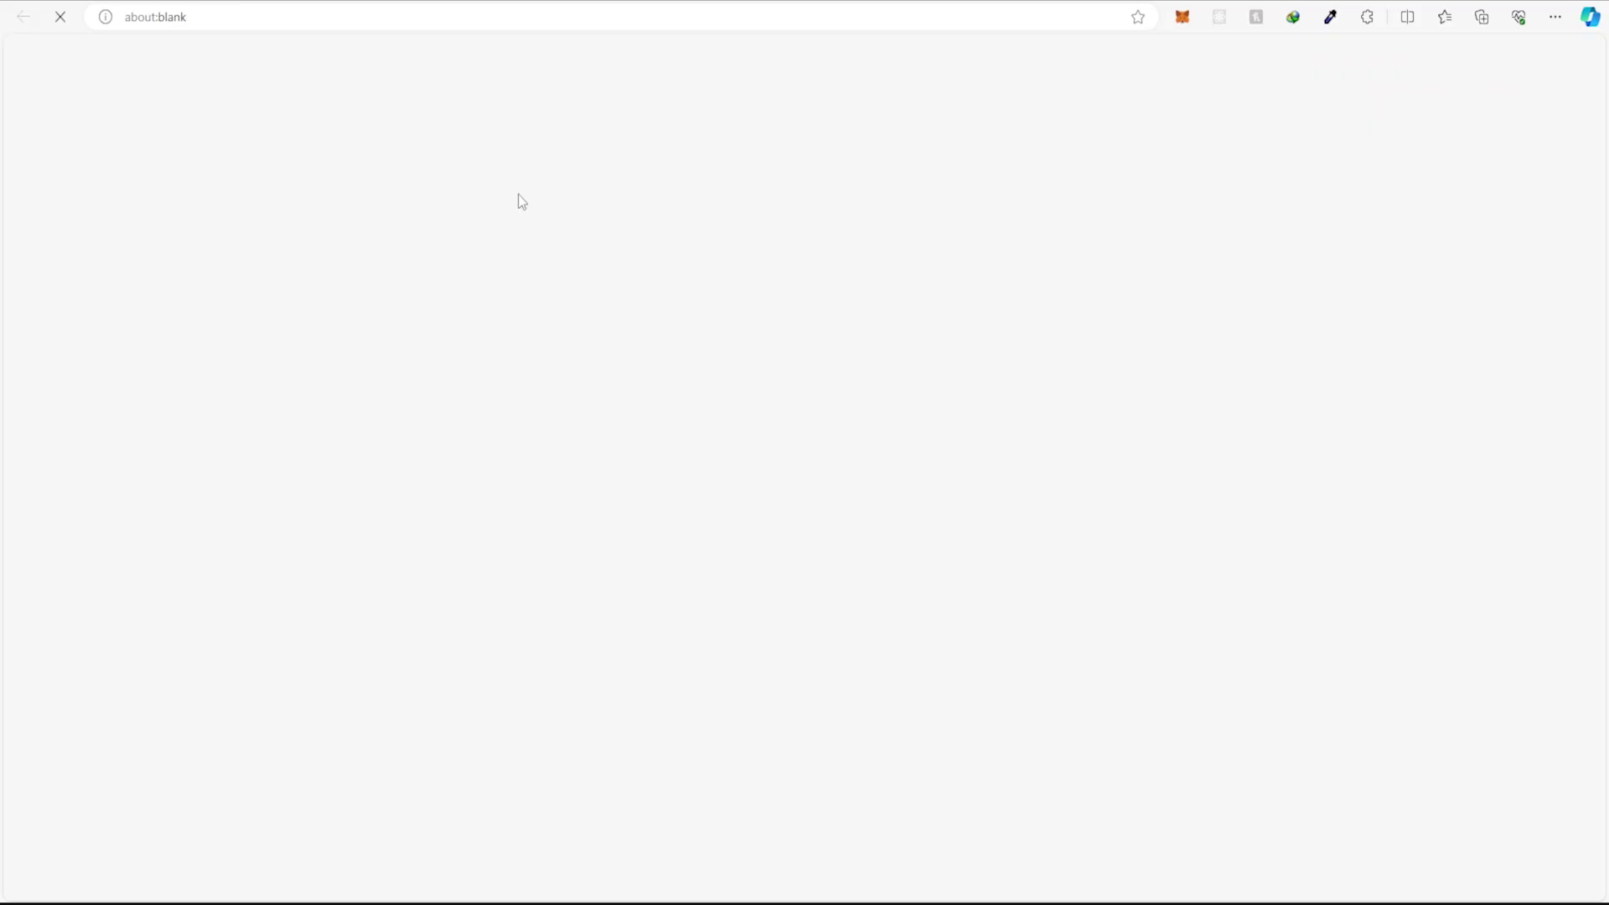
scroll(499, 374, "down", 5)
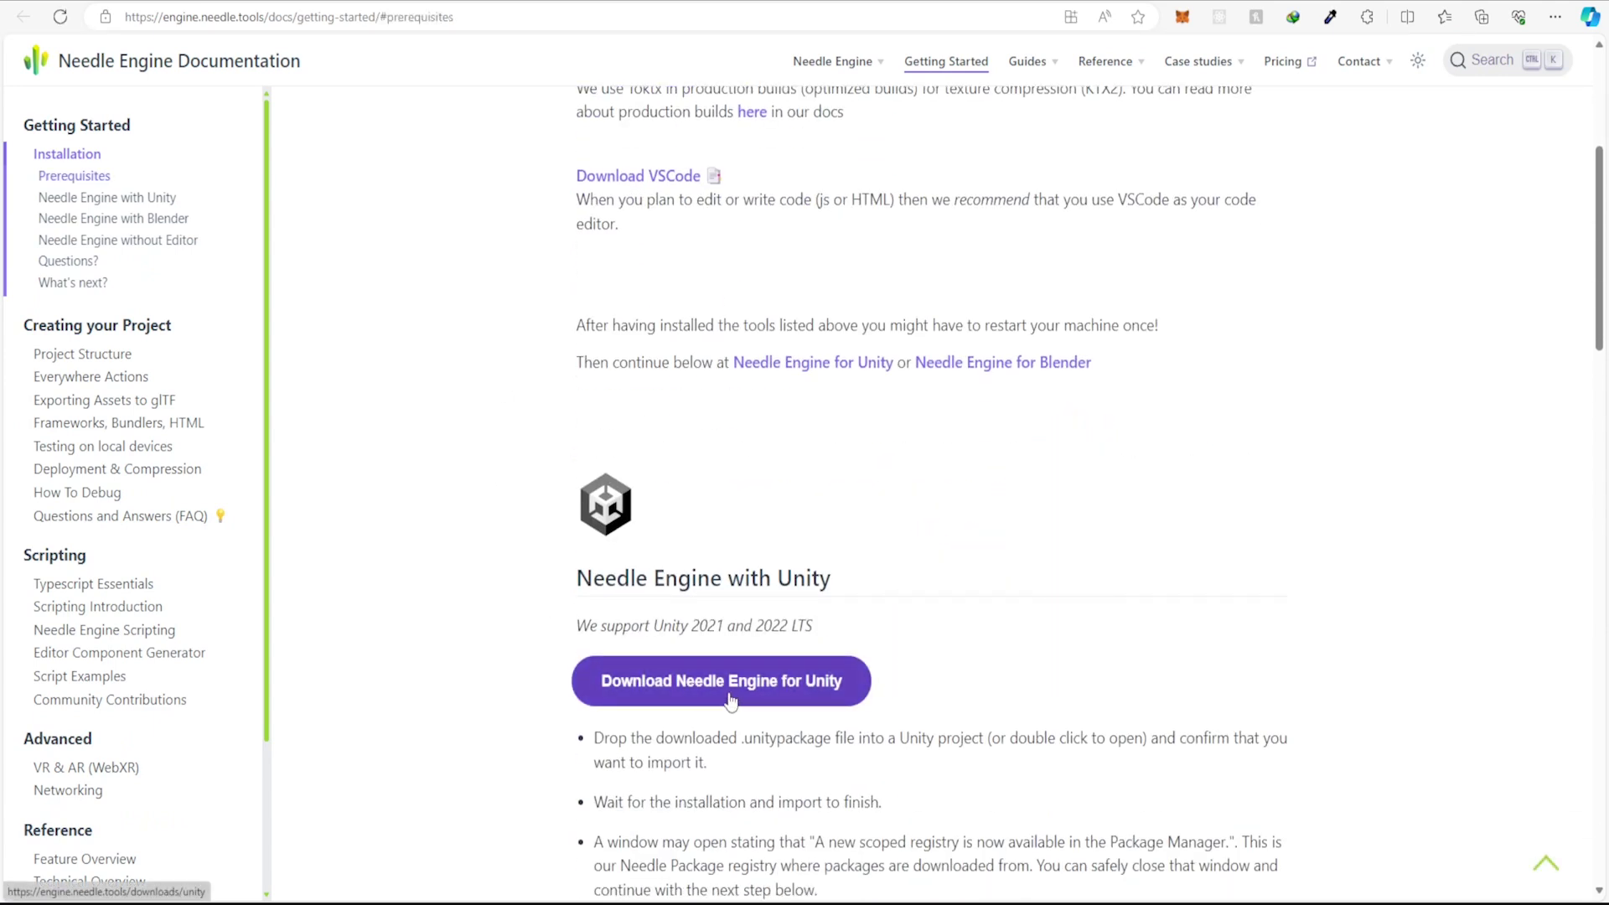
scroll(496, 575, "up", 5)
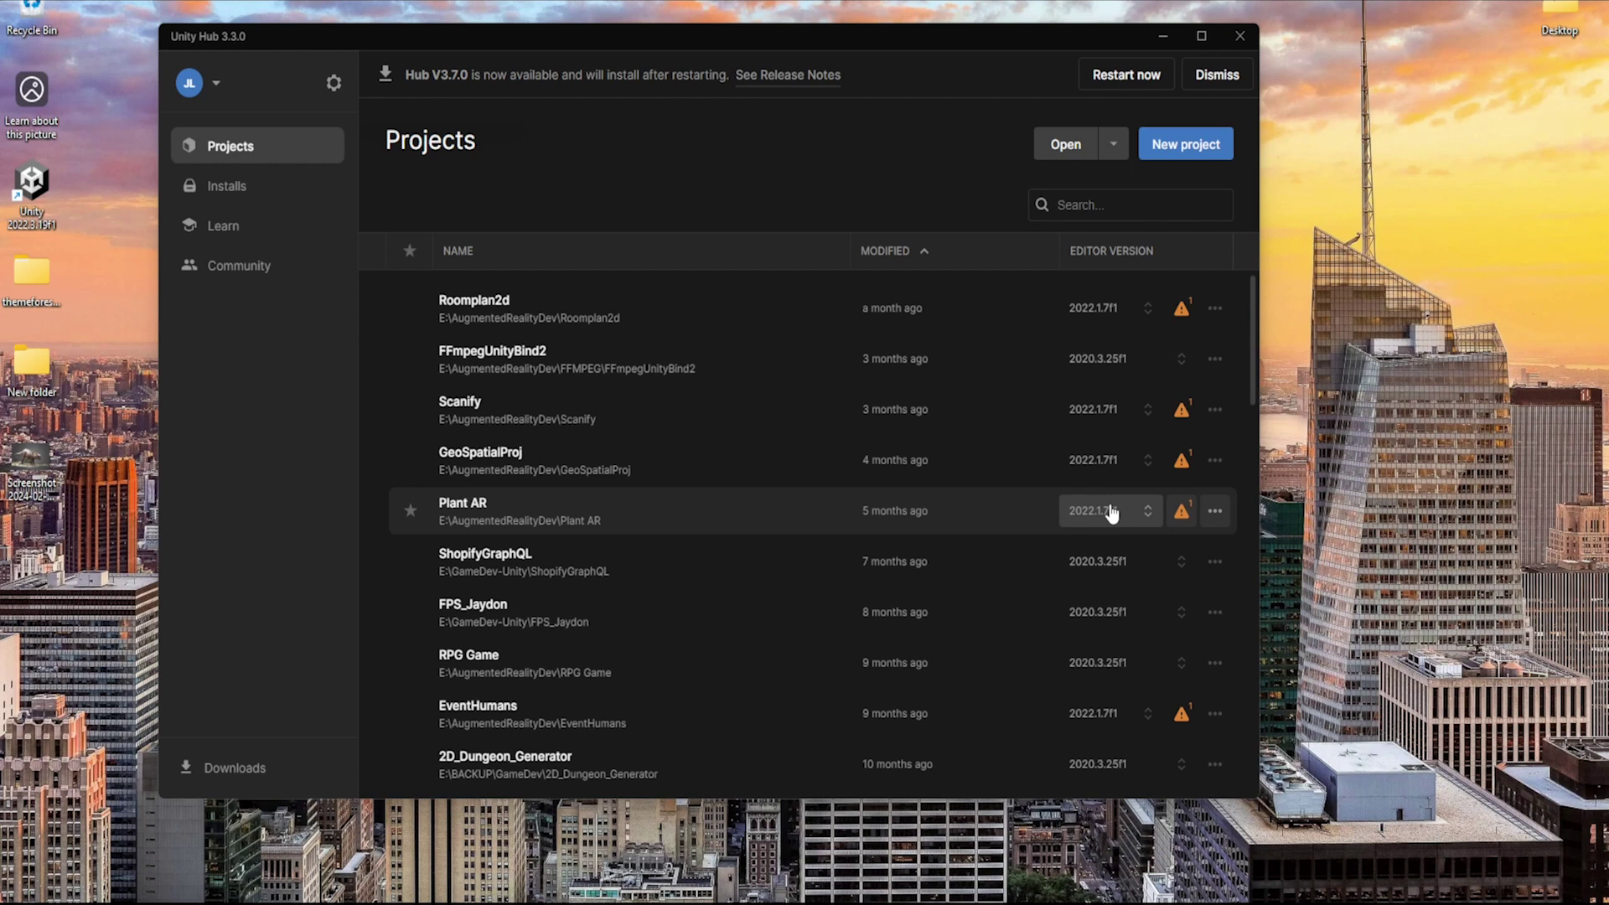
Create a 3D project named NeedleEngineIntro on editor version 2022.3.19f1.
left_click(1169, 149)
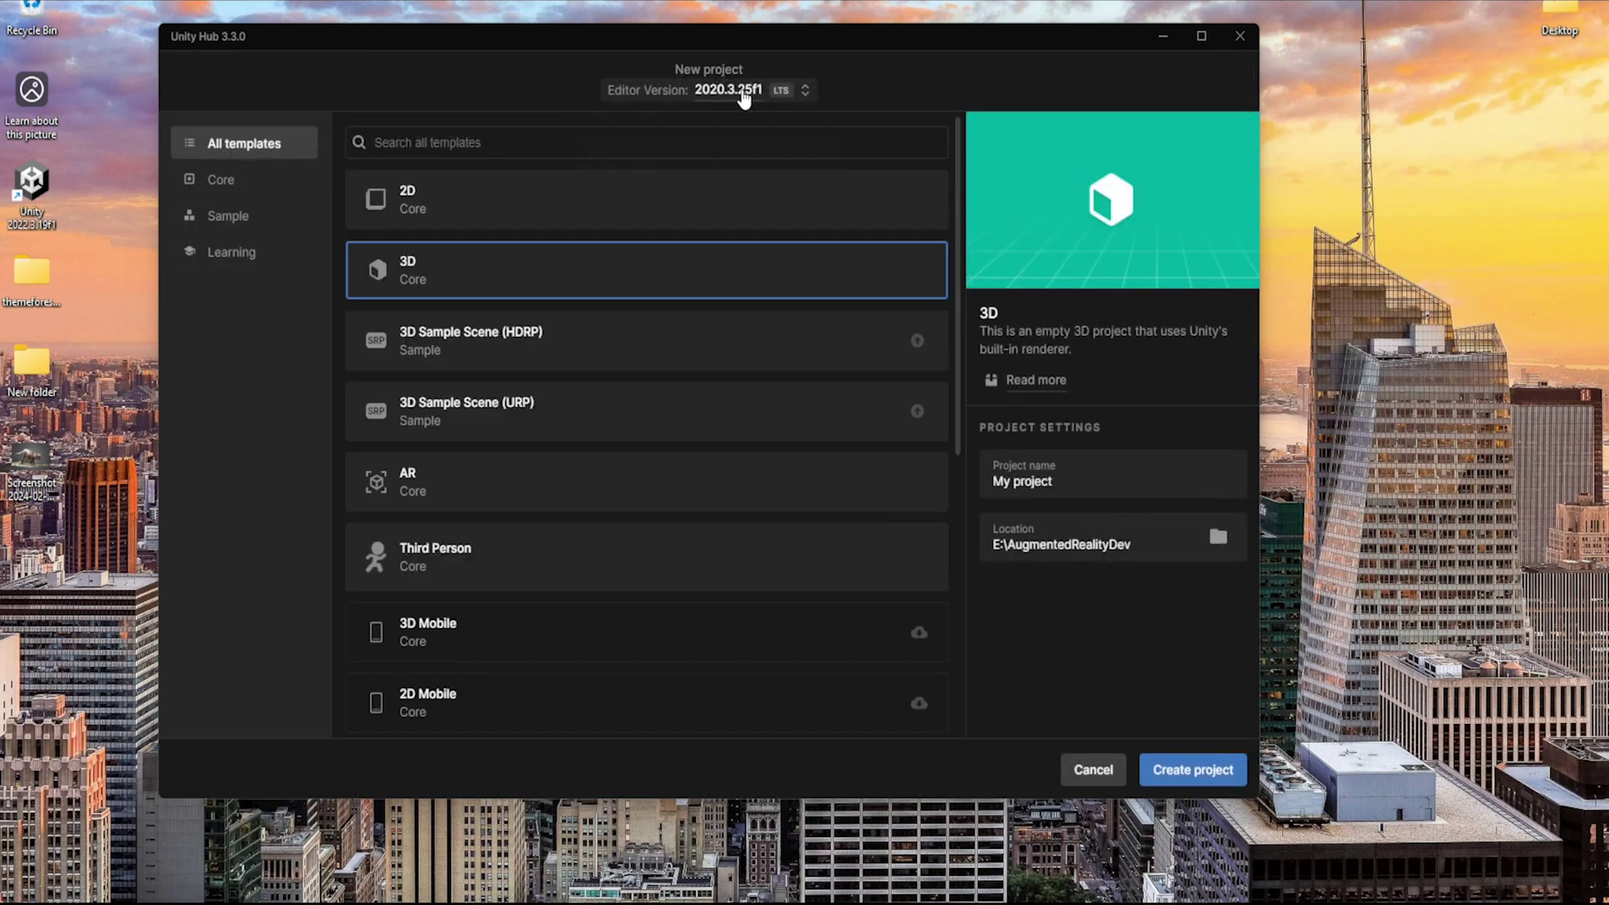
left_click(744, 92)
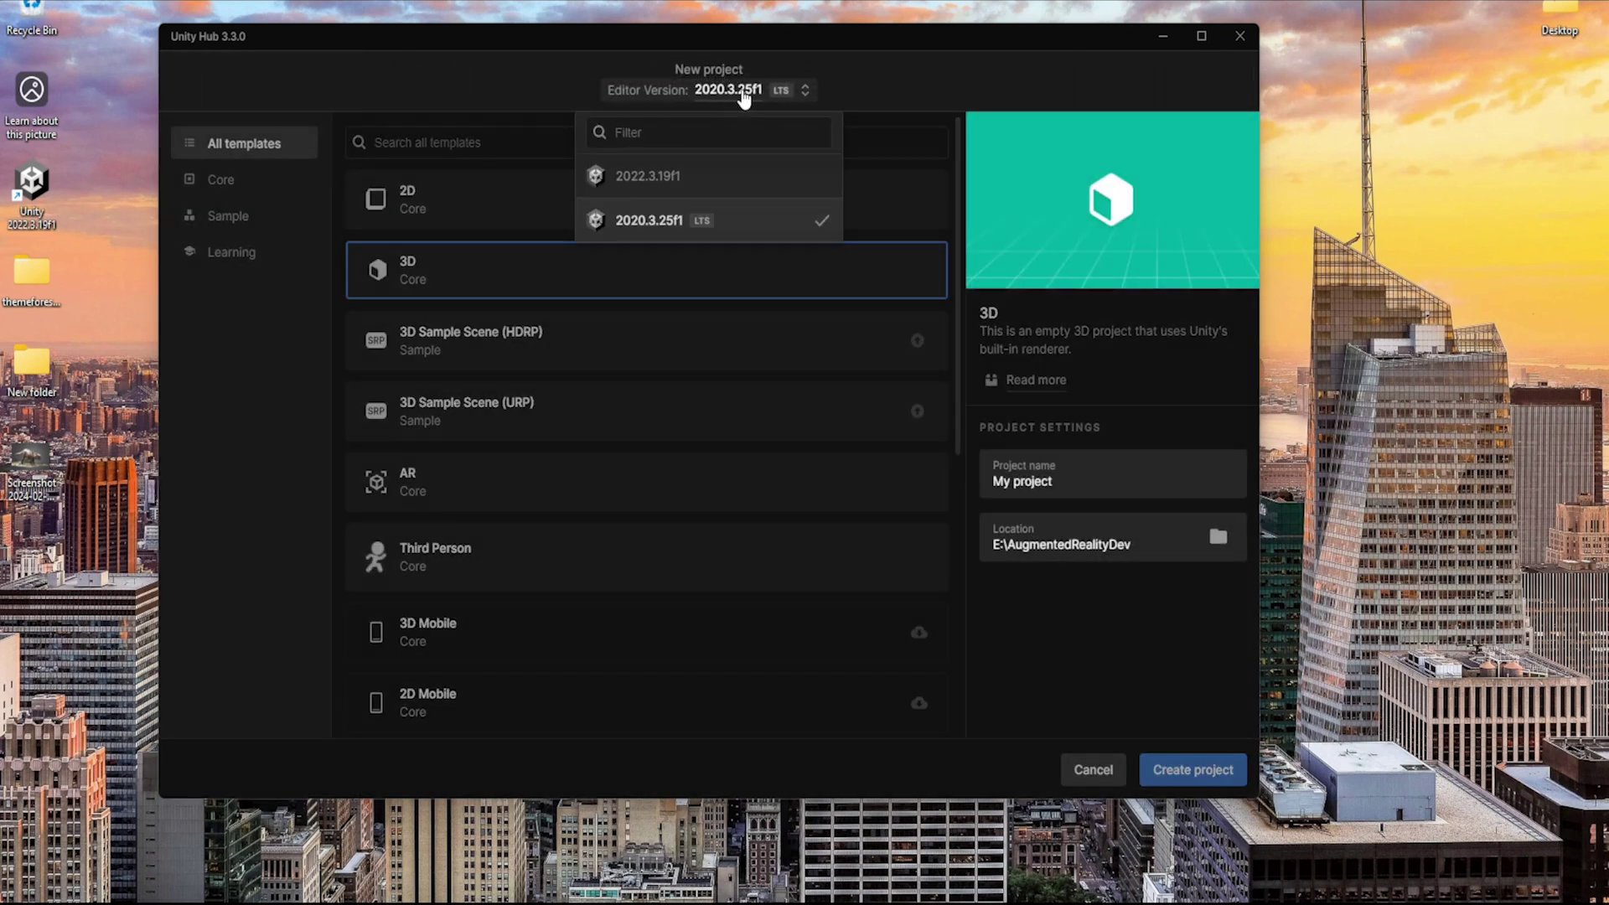
left_click(645, 191)
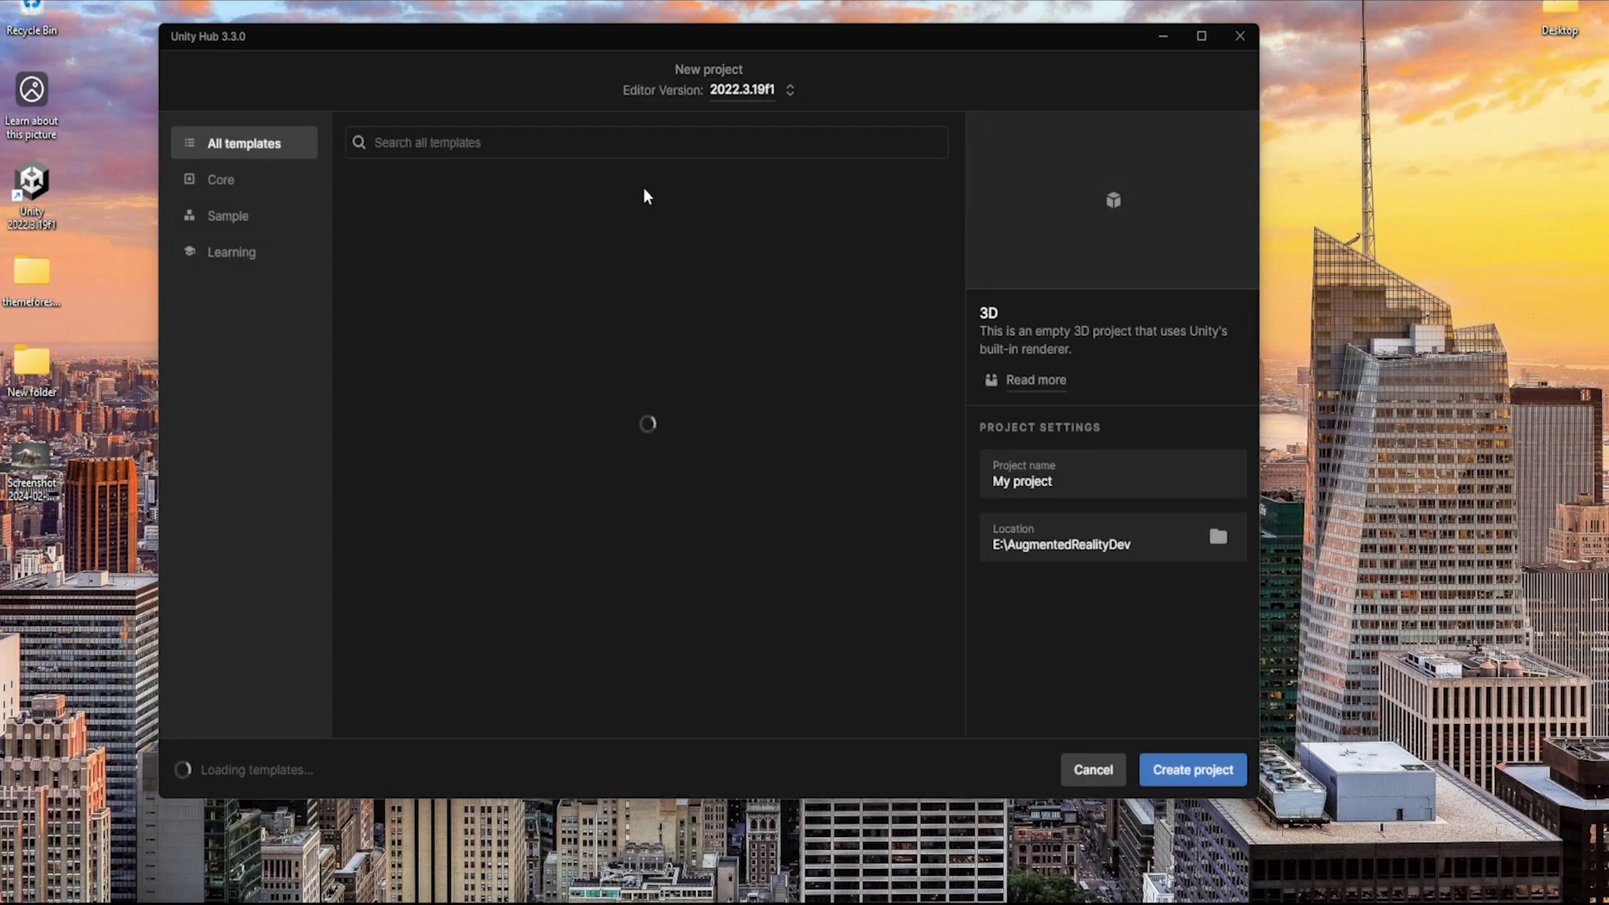
left_click(1116, 490)
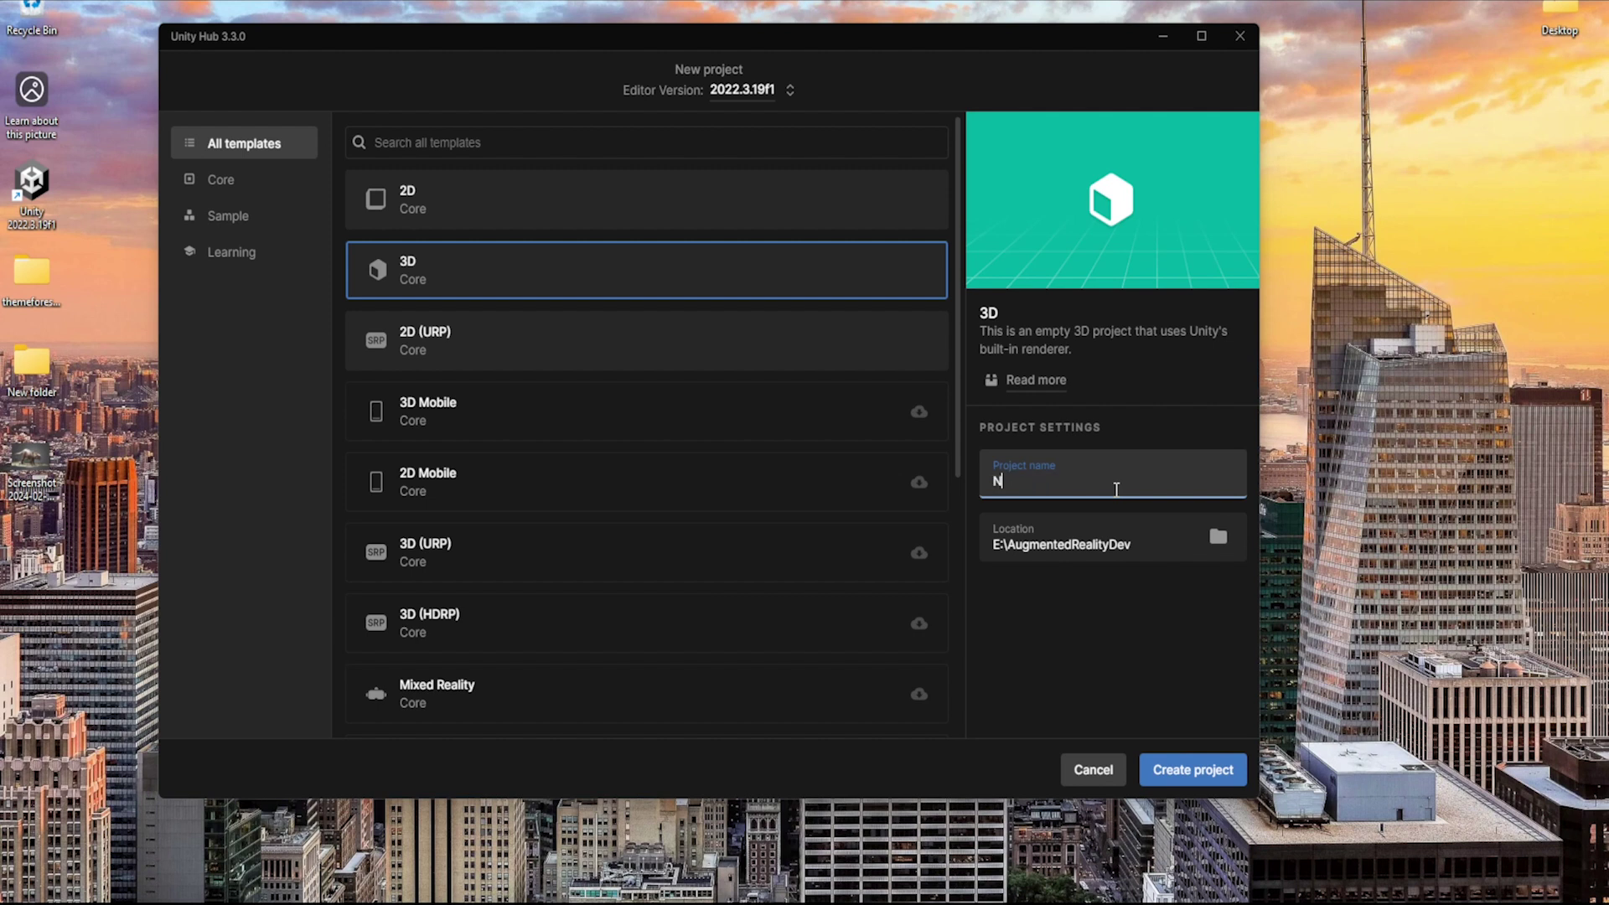
type("NeedleEngineIntro")
left_click(1171, 779)
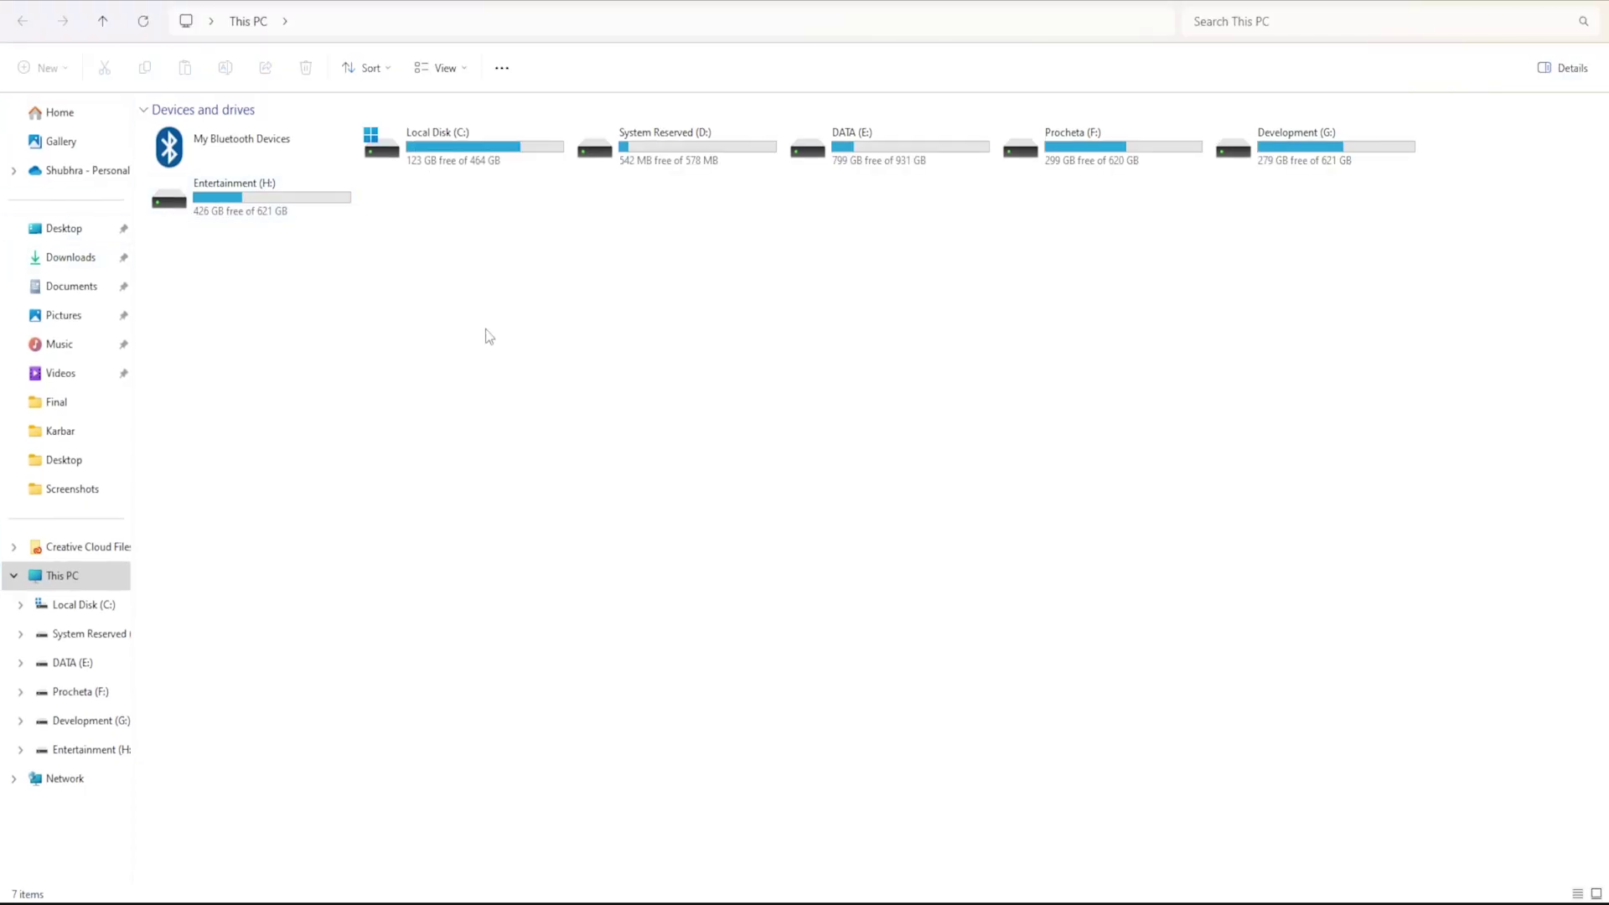
Drag the Needle installer .unitypackage from Downloads into the Project panel and import it.
left_click(71, 258)
key("super+Down")
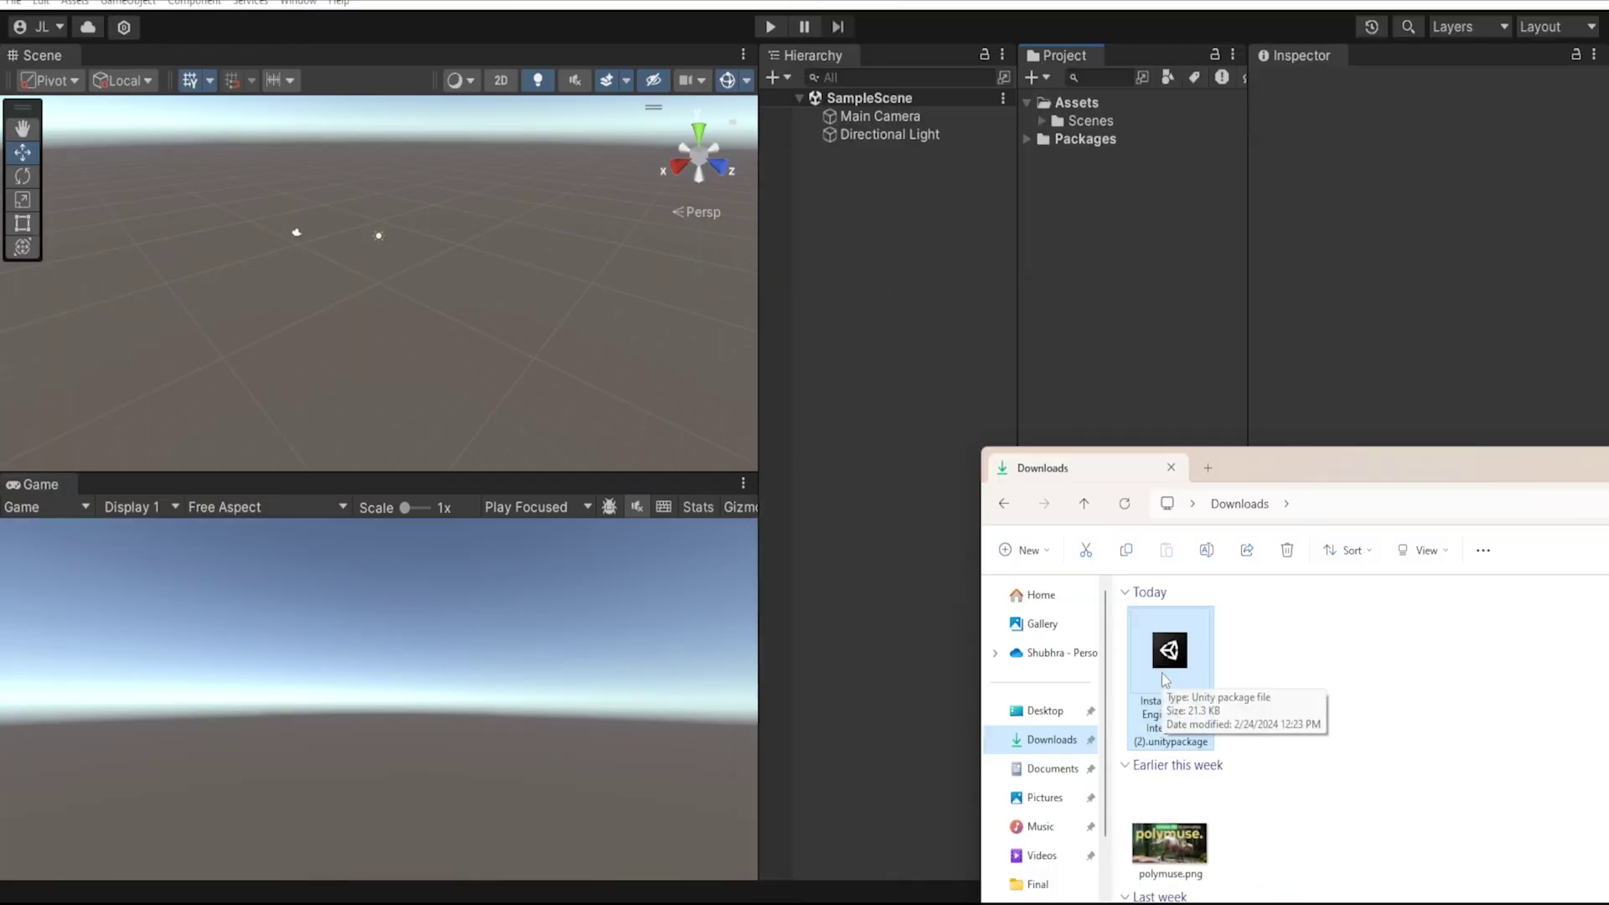
left_click_drag(1170, 662, 1081, 179)
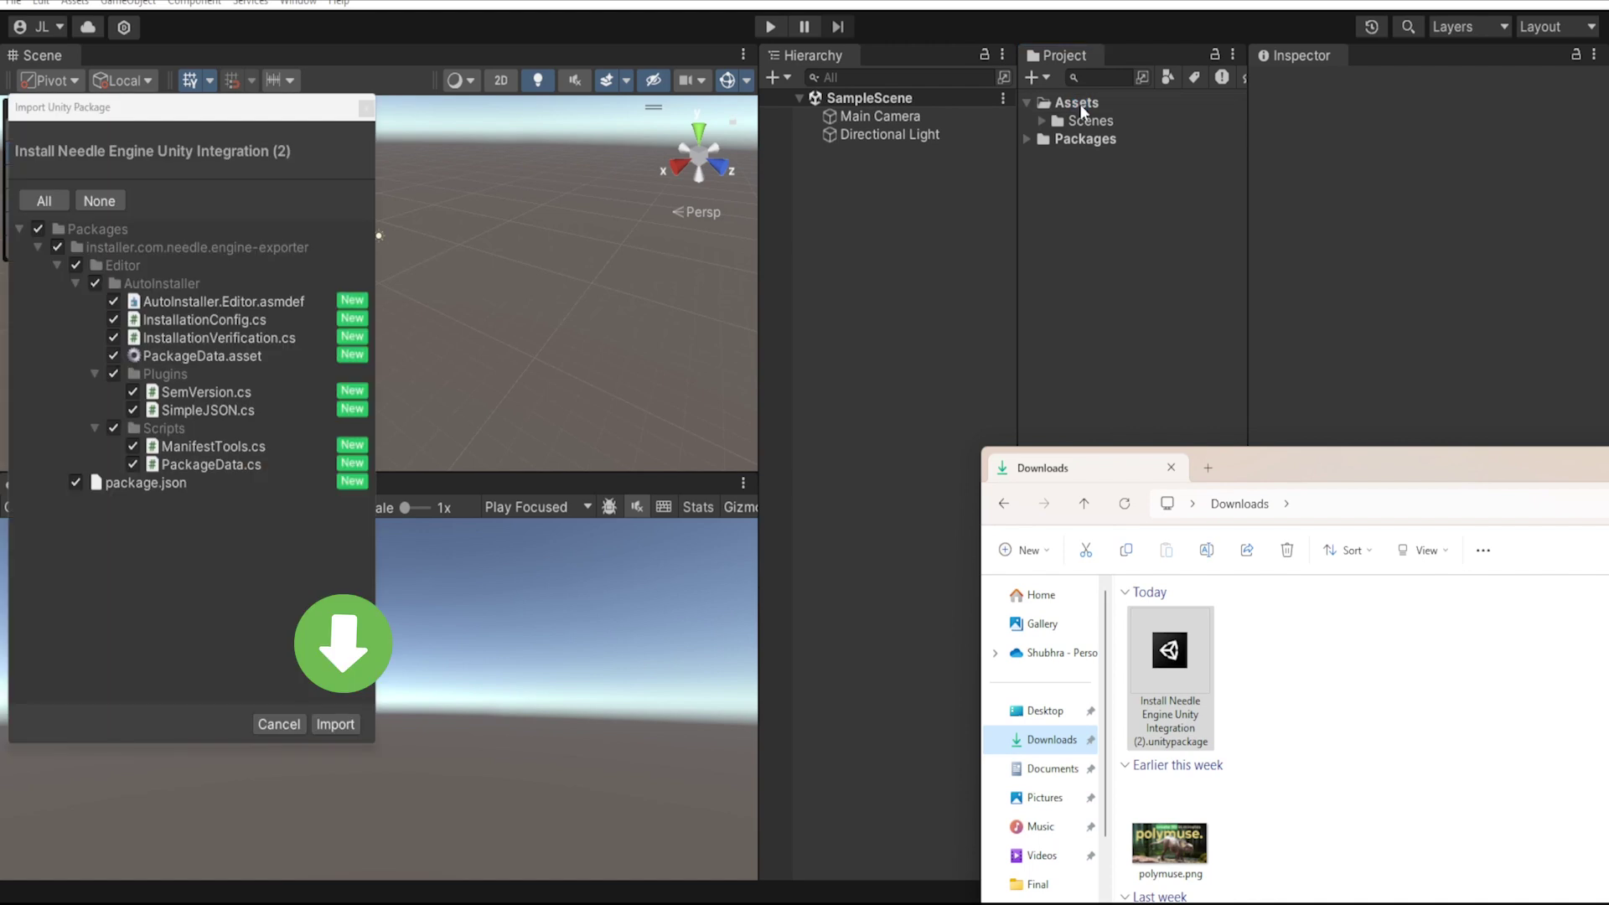
left_click(340, 725)
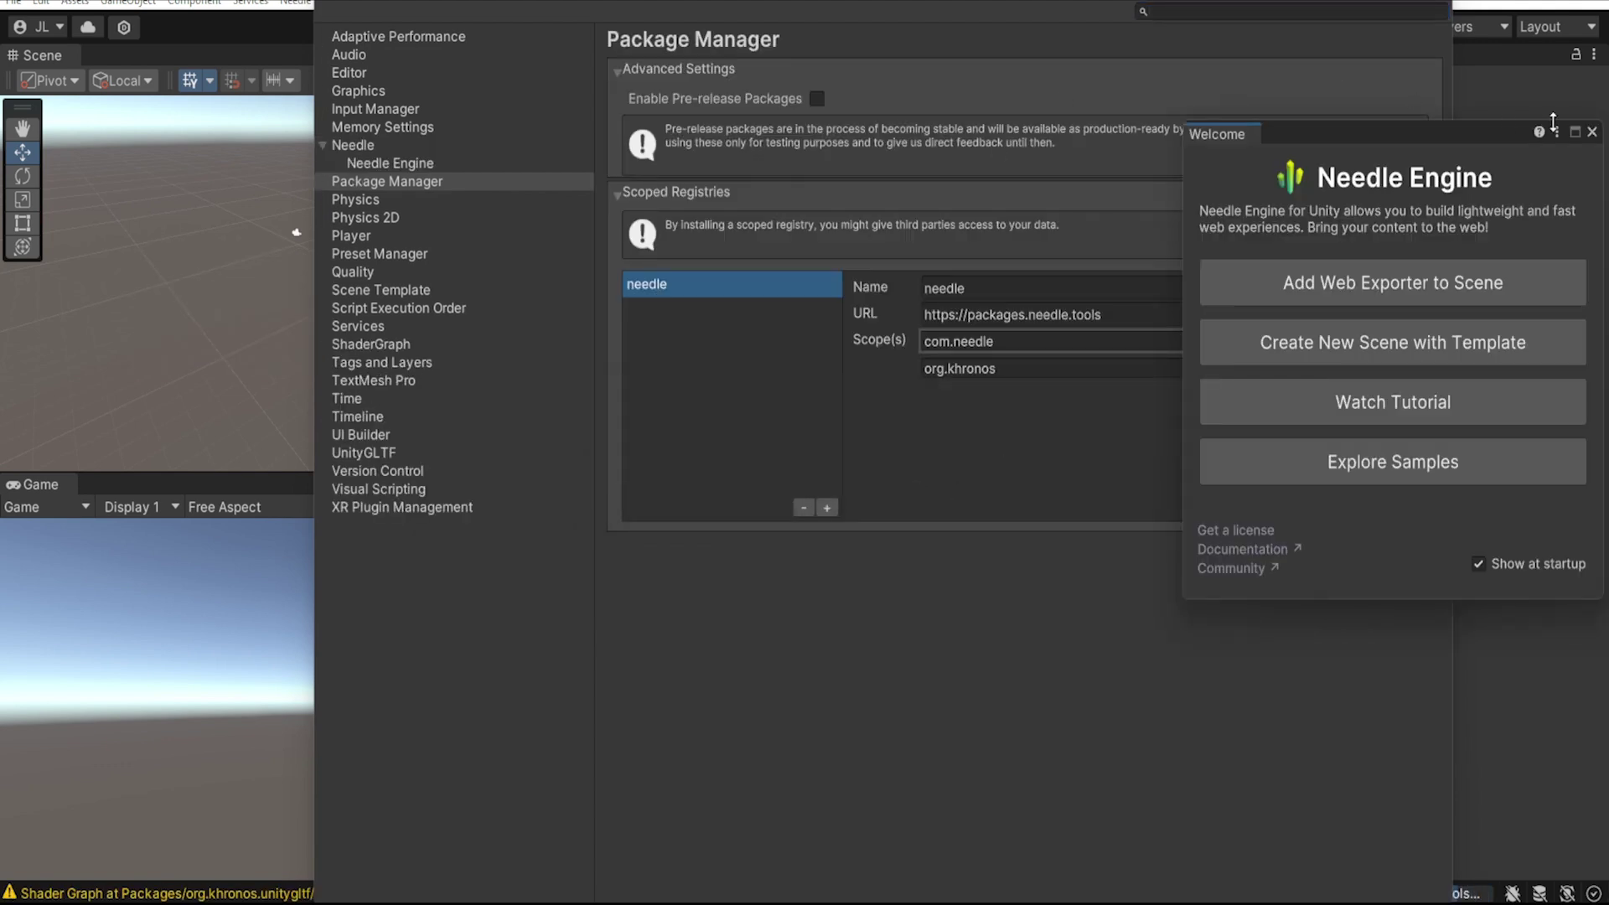
Close the Needle Engine welcome and Project Settings windows once installation completes.
left_click(1591, 133)
left_click(1453, 7)
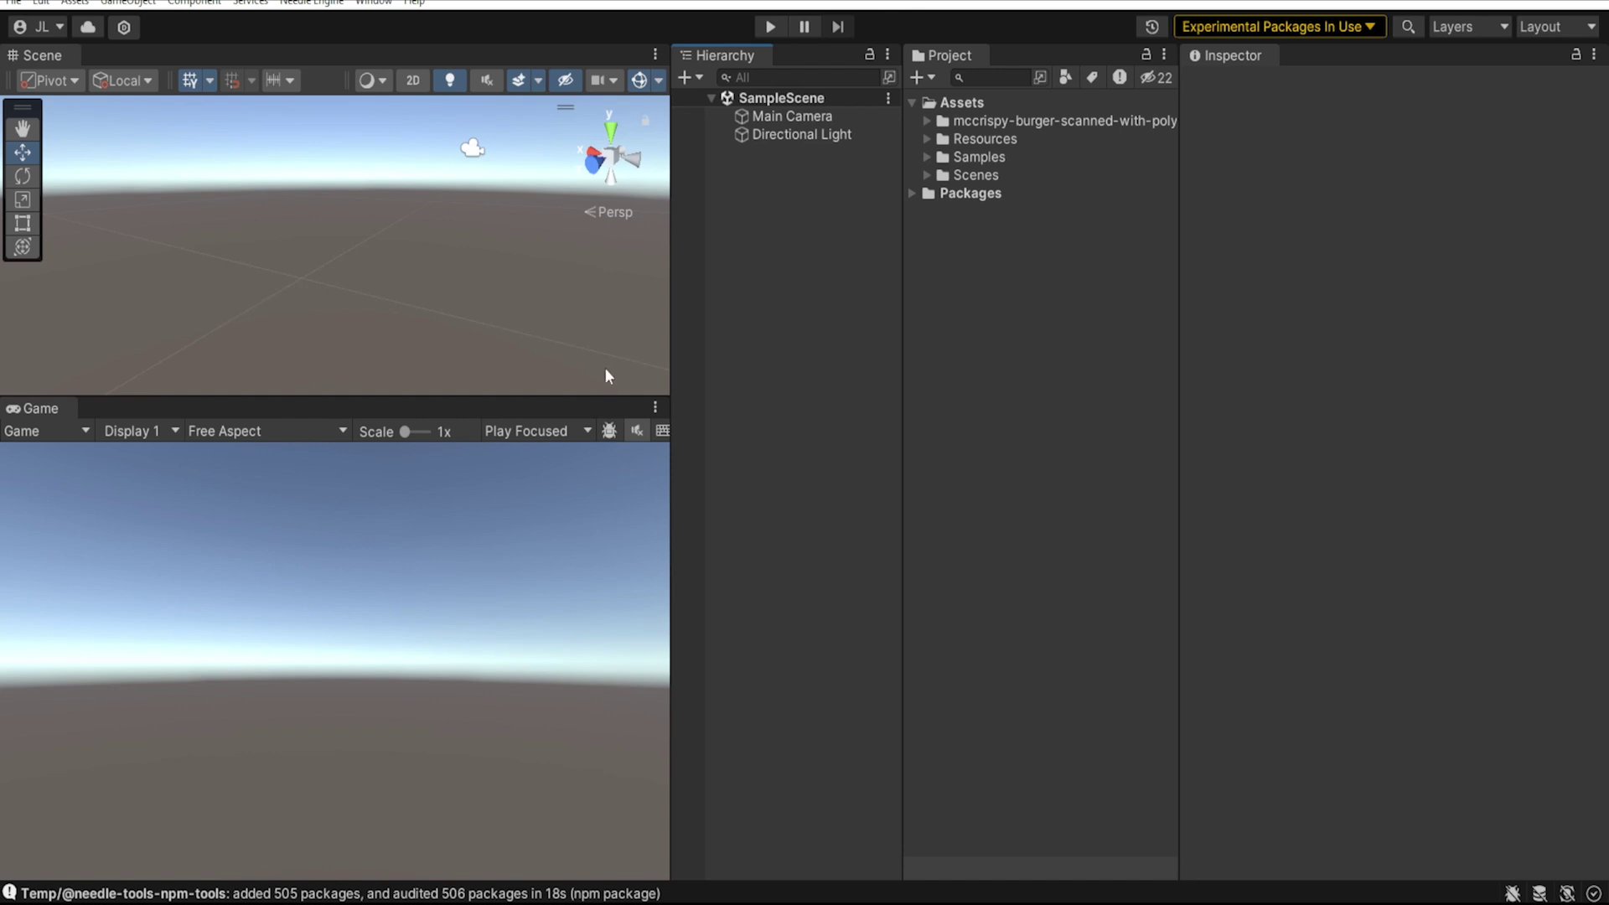
left_click(312, 3)
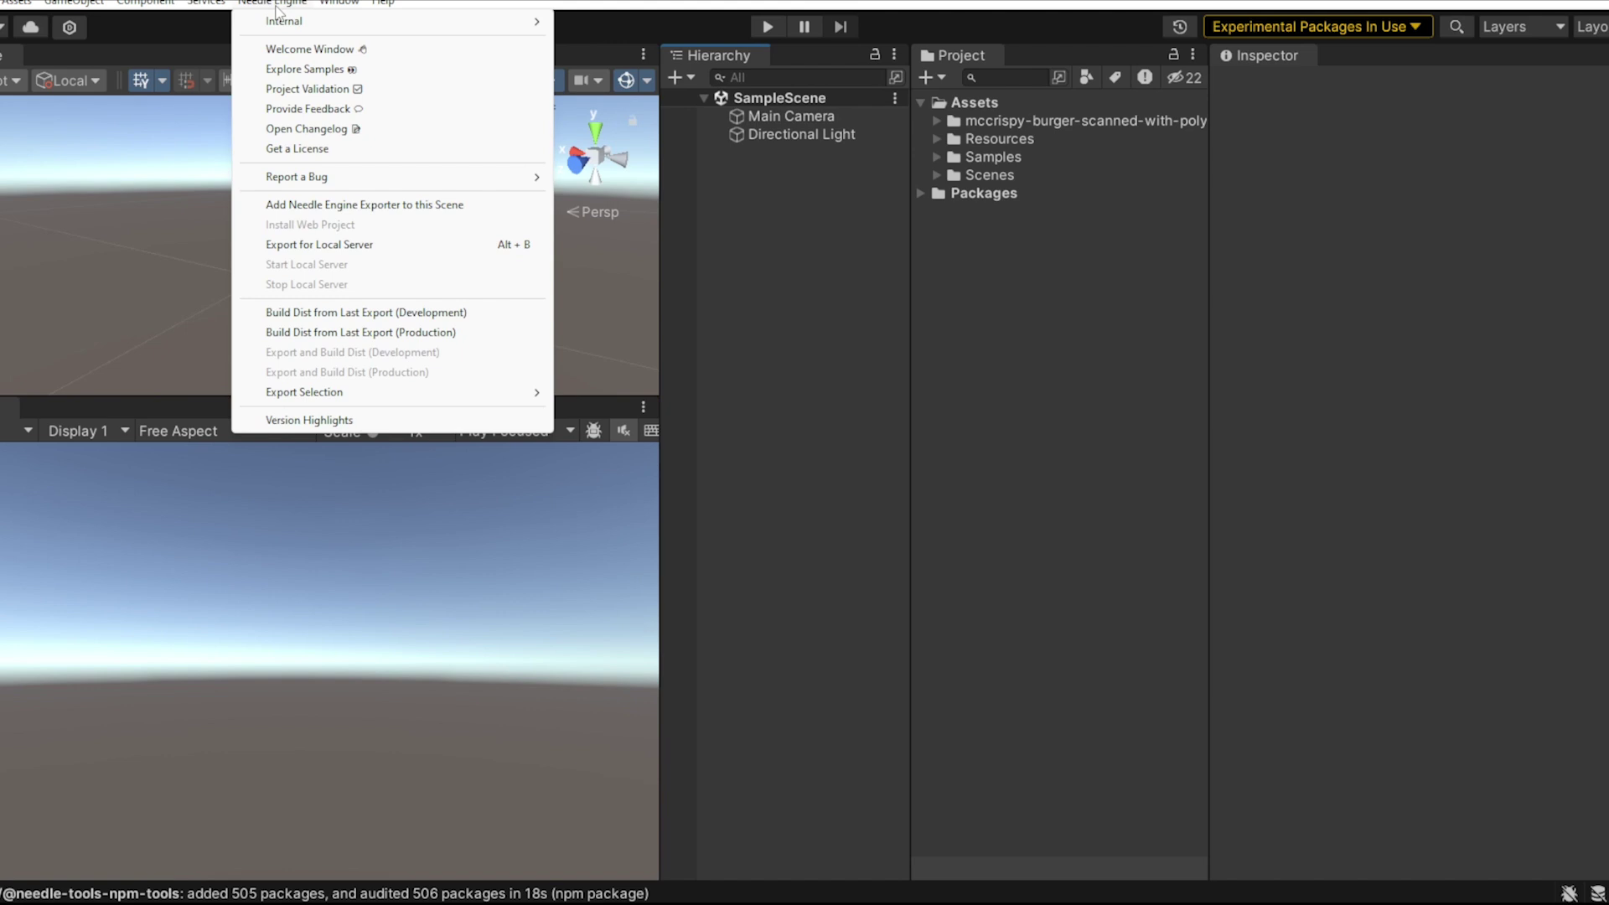
left_click(292, 71)
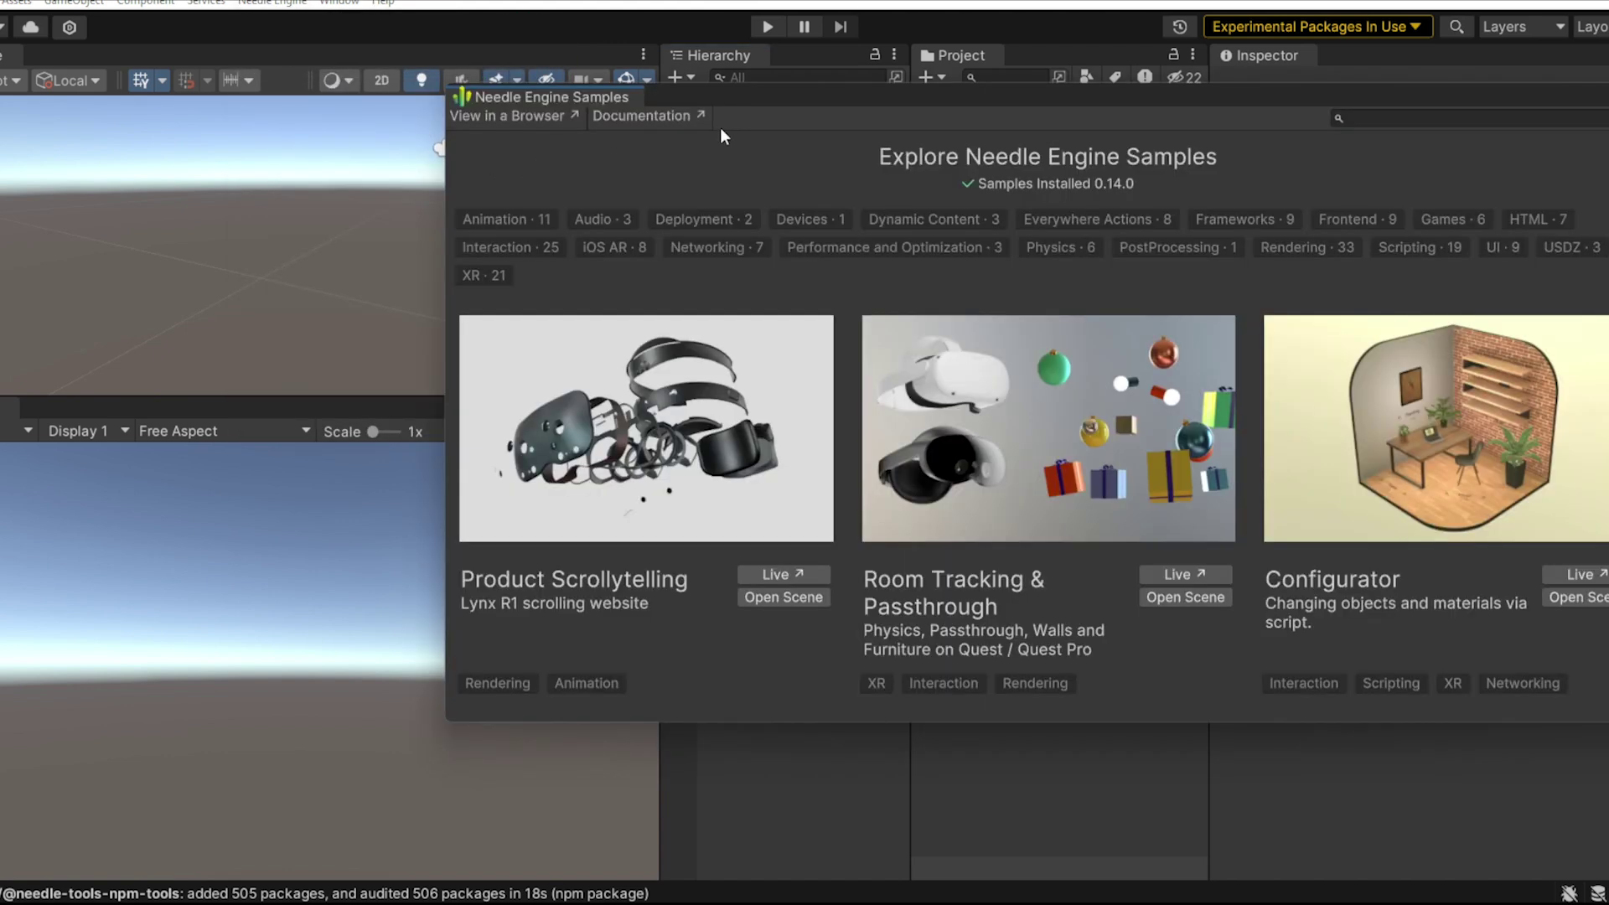
left_click_drag(724, 92, 399, 83)
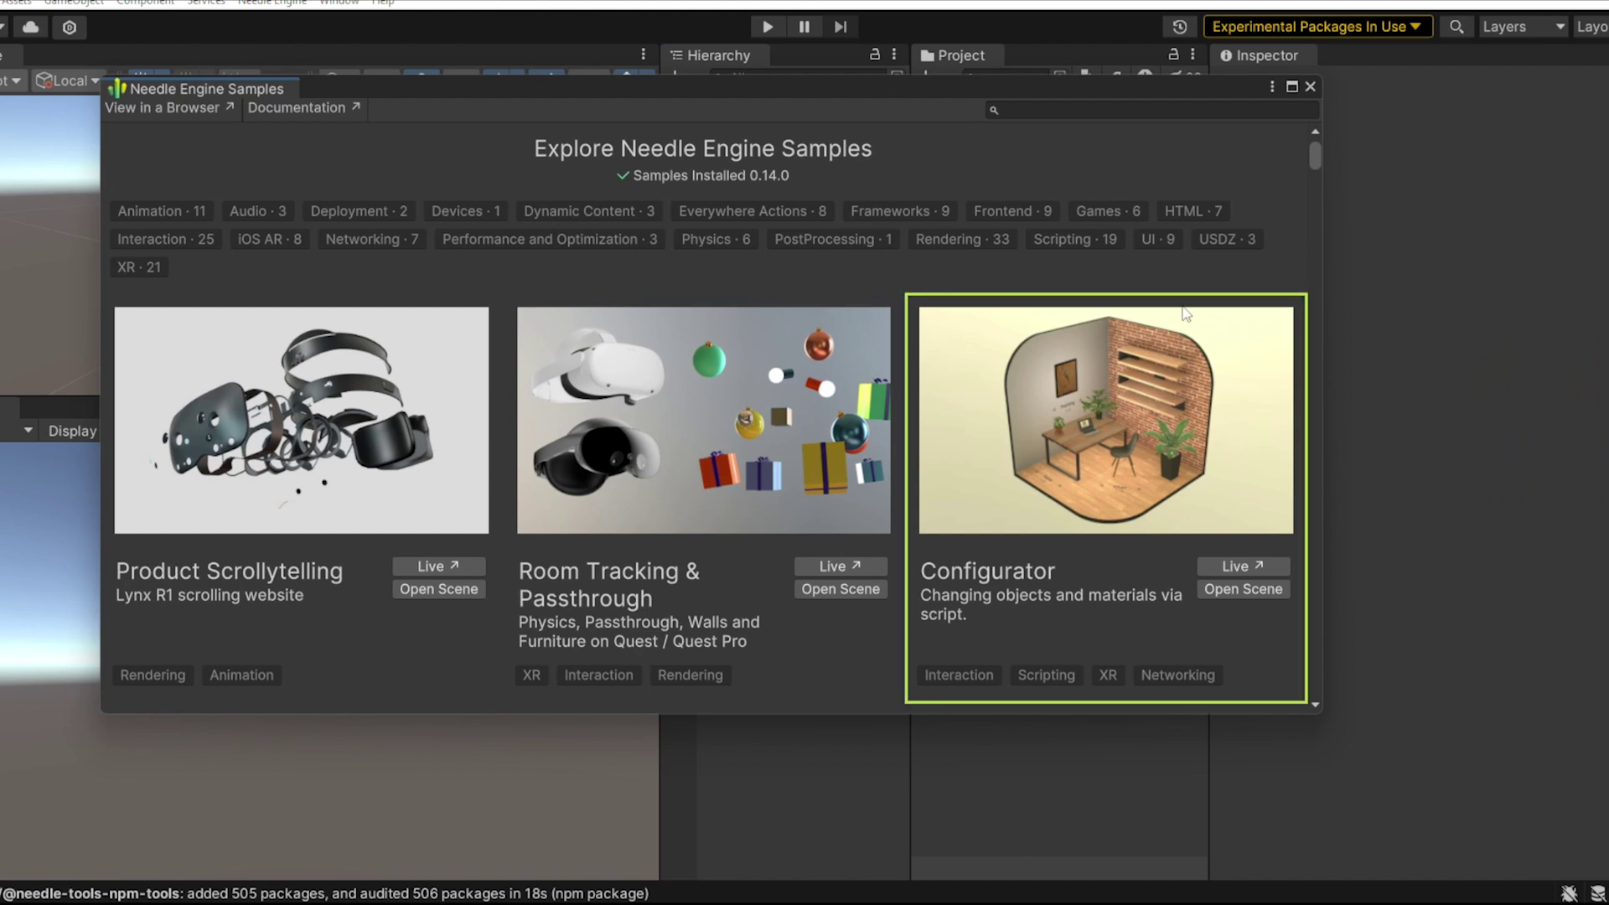
left_click_drag(1314, 157, 1315, 244)
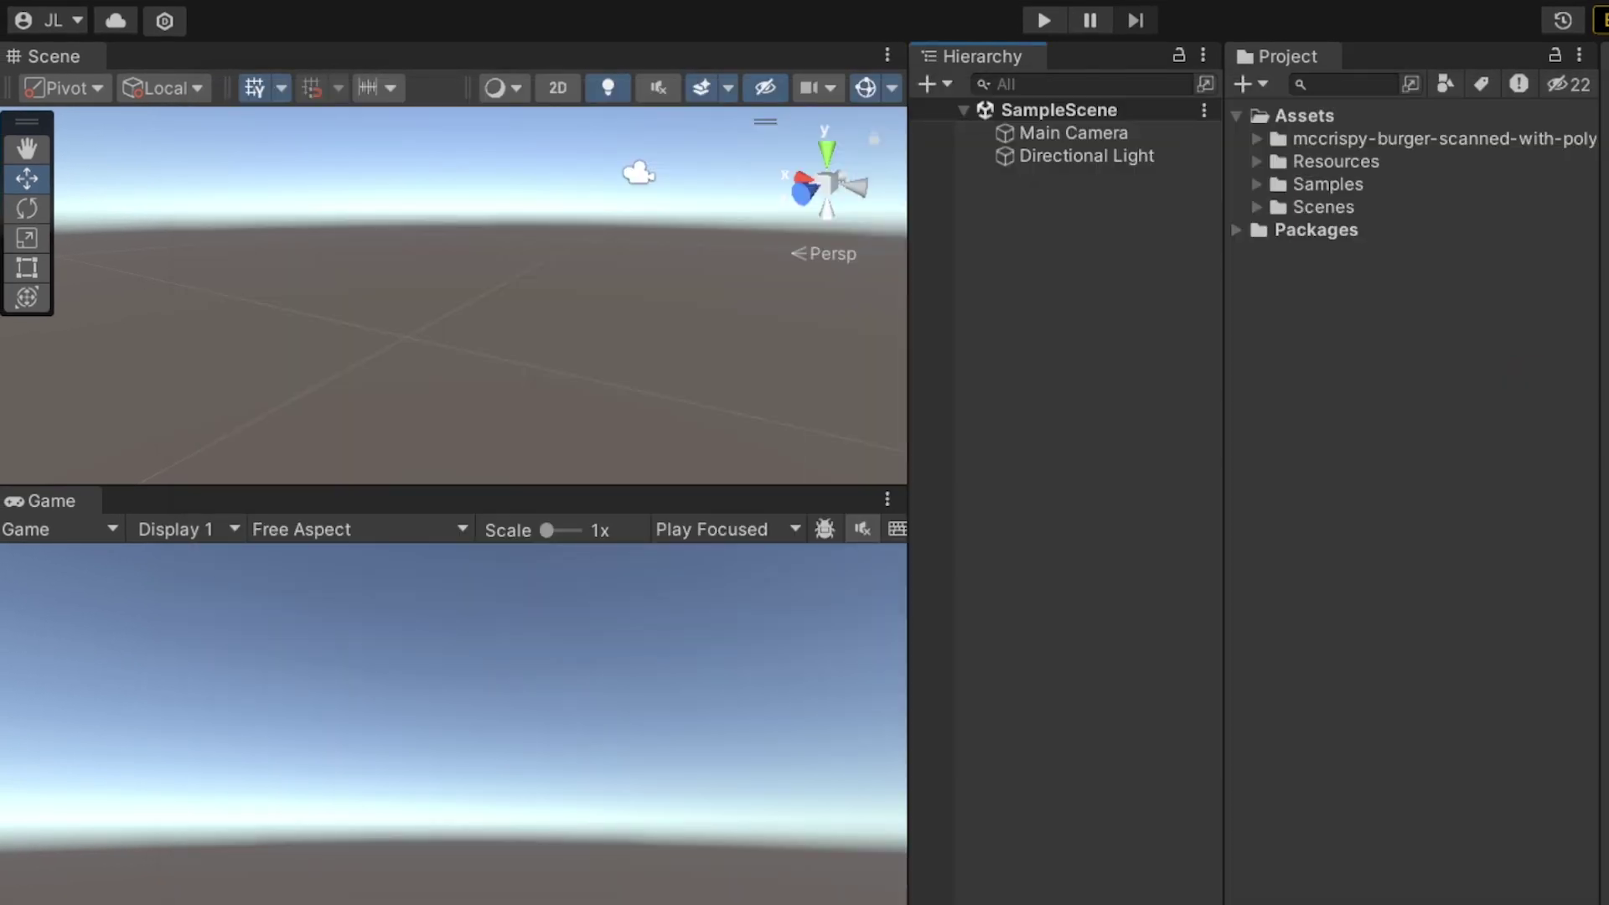
Make a new scene from the Sandbox (Needle) template and save it as SampleNeedle.
left_click(9, 4)
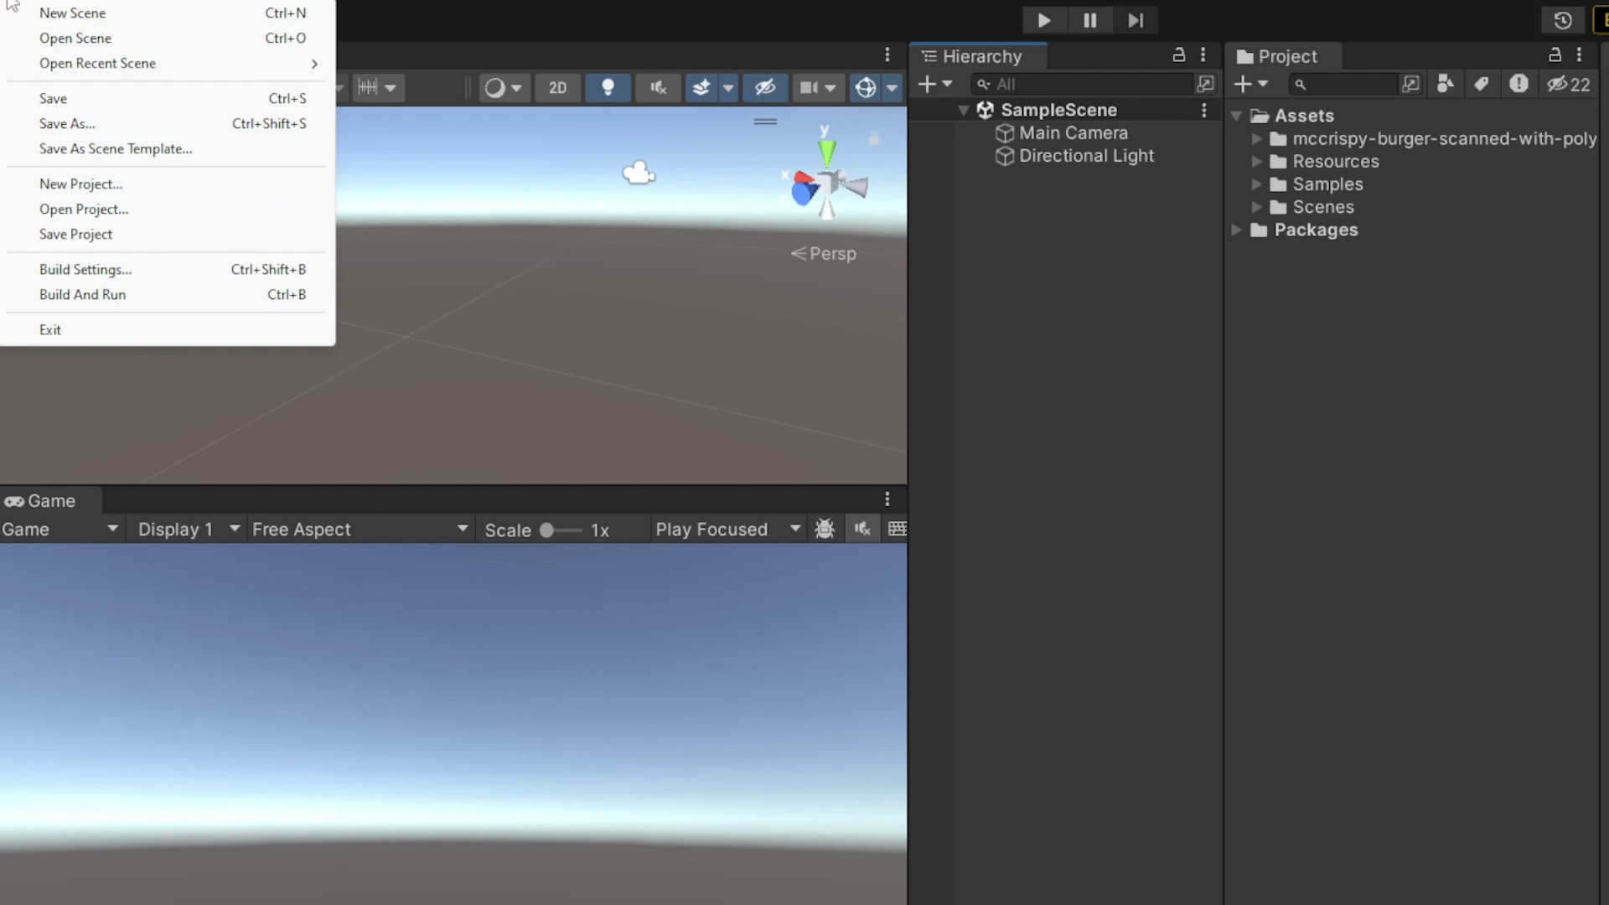
left_click(23, 13)
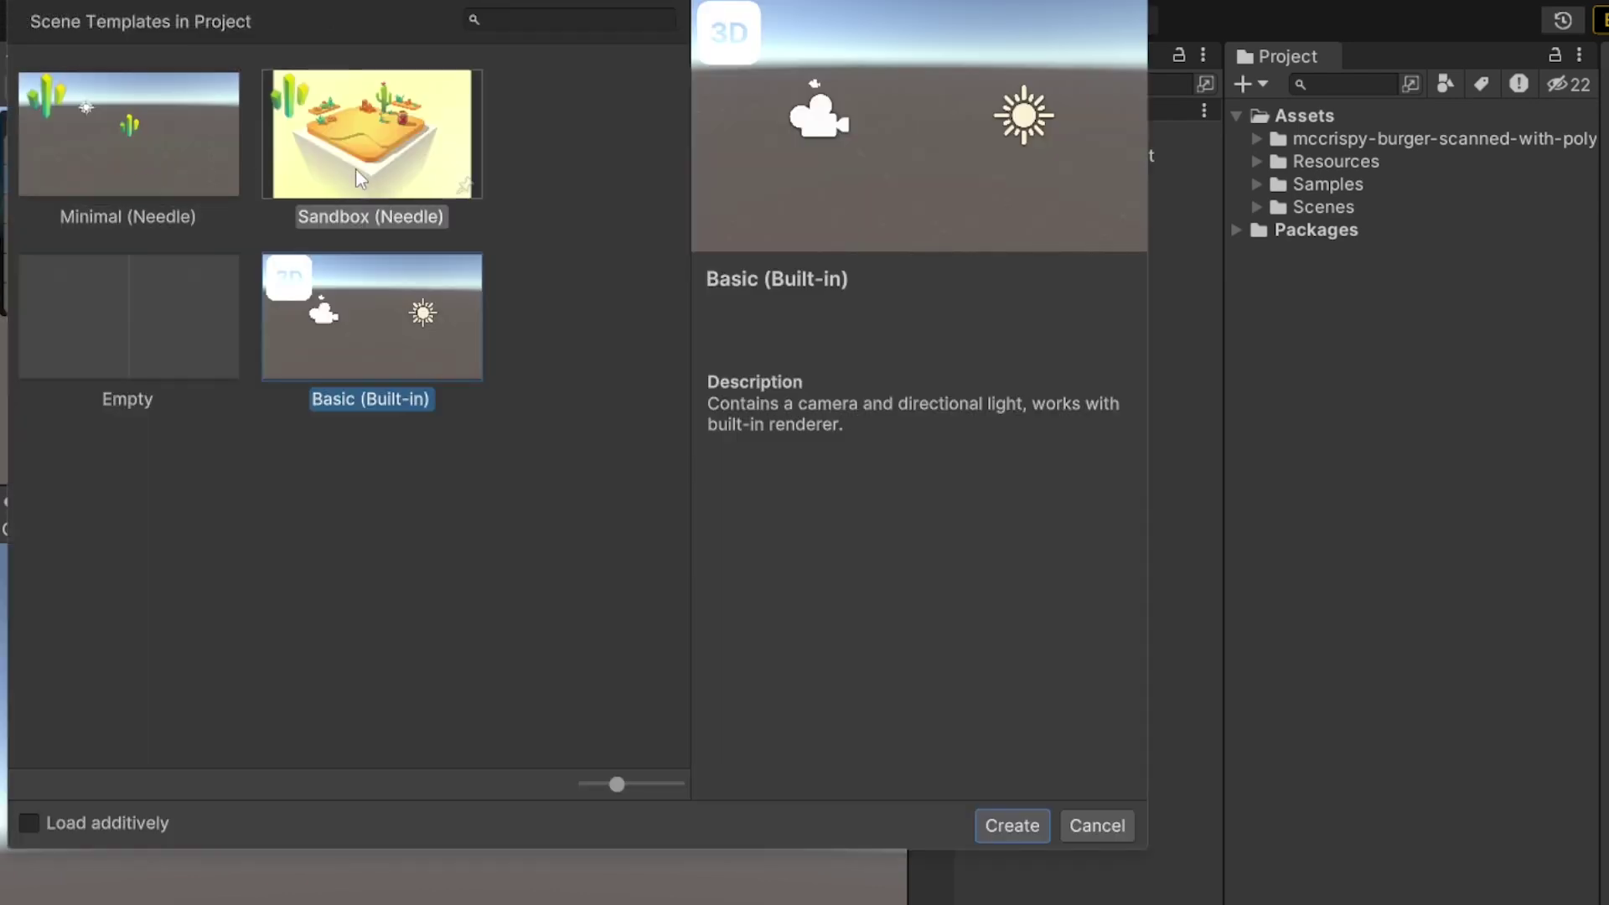
mouse_move(134, 151)
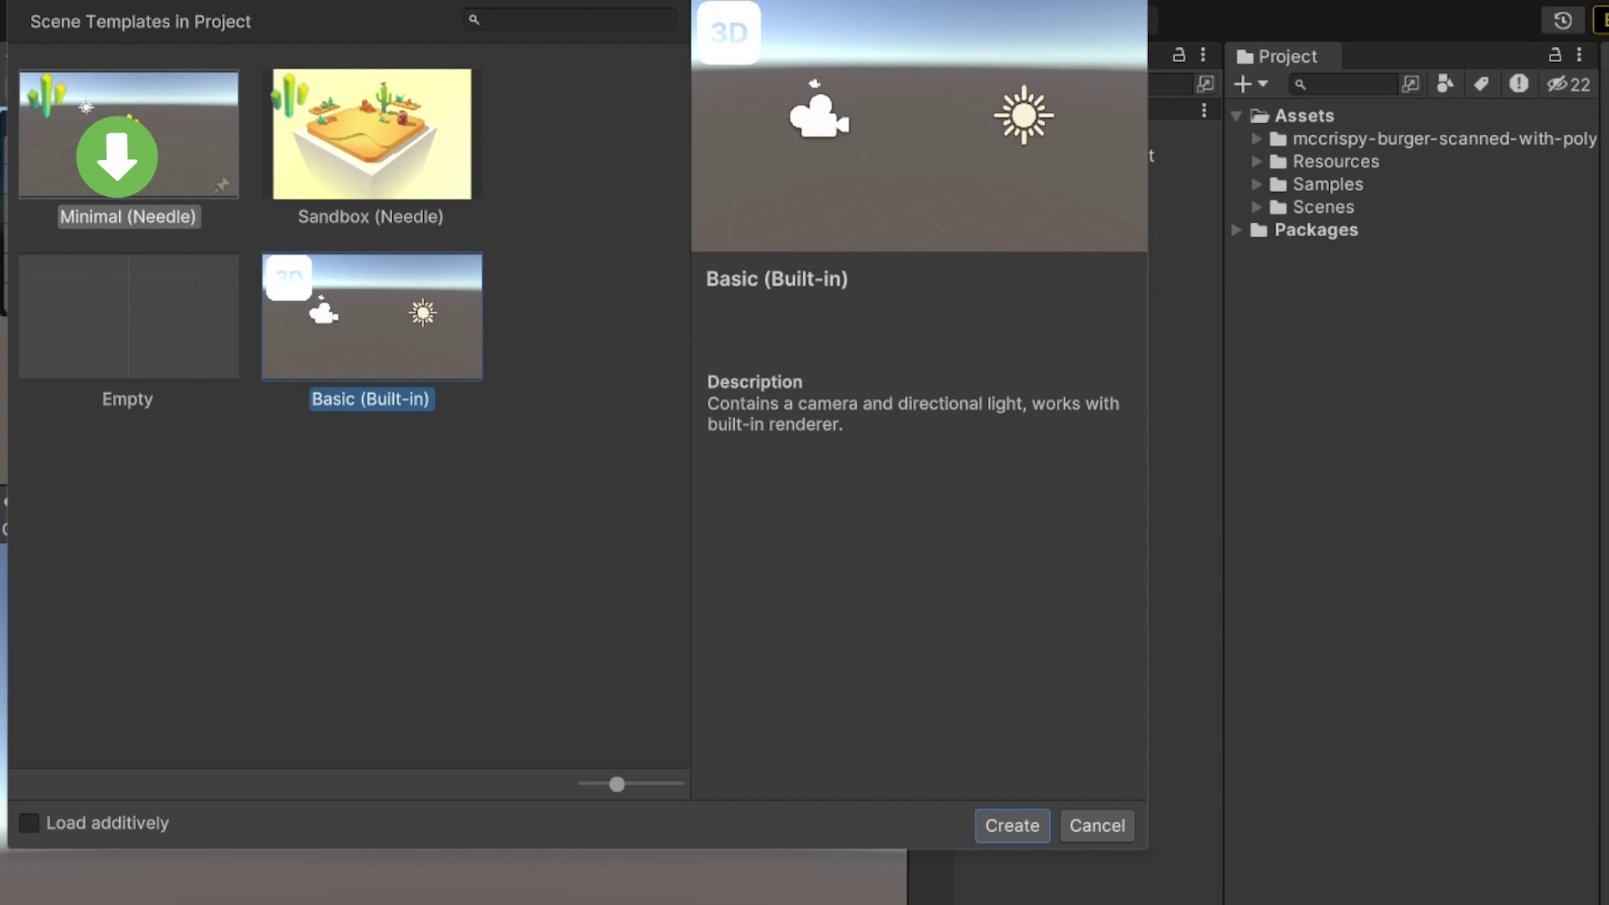
mouse_move(365, 153)
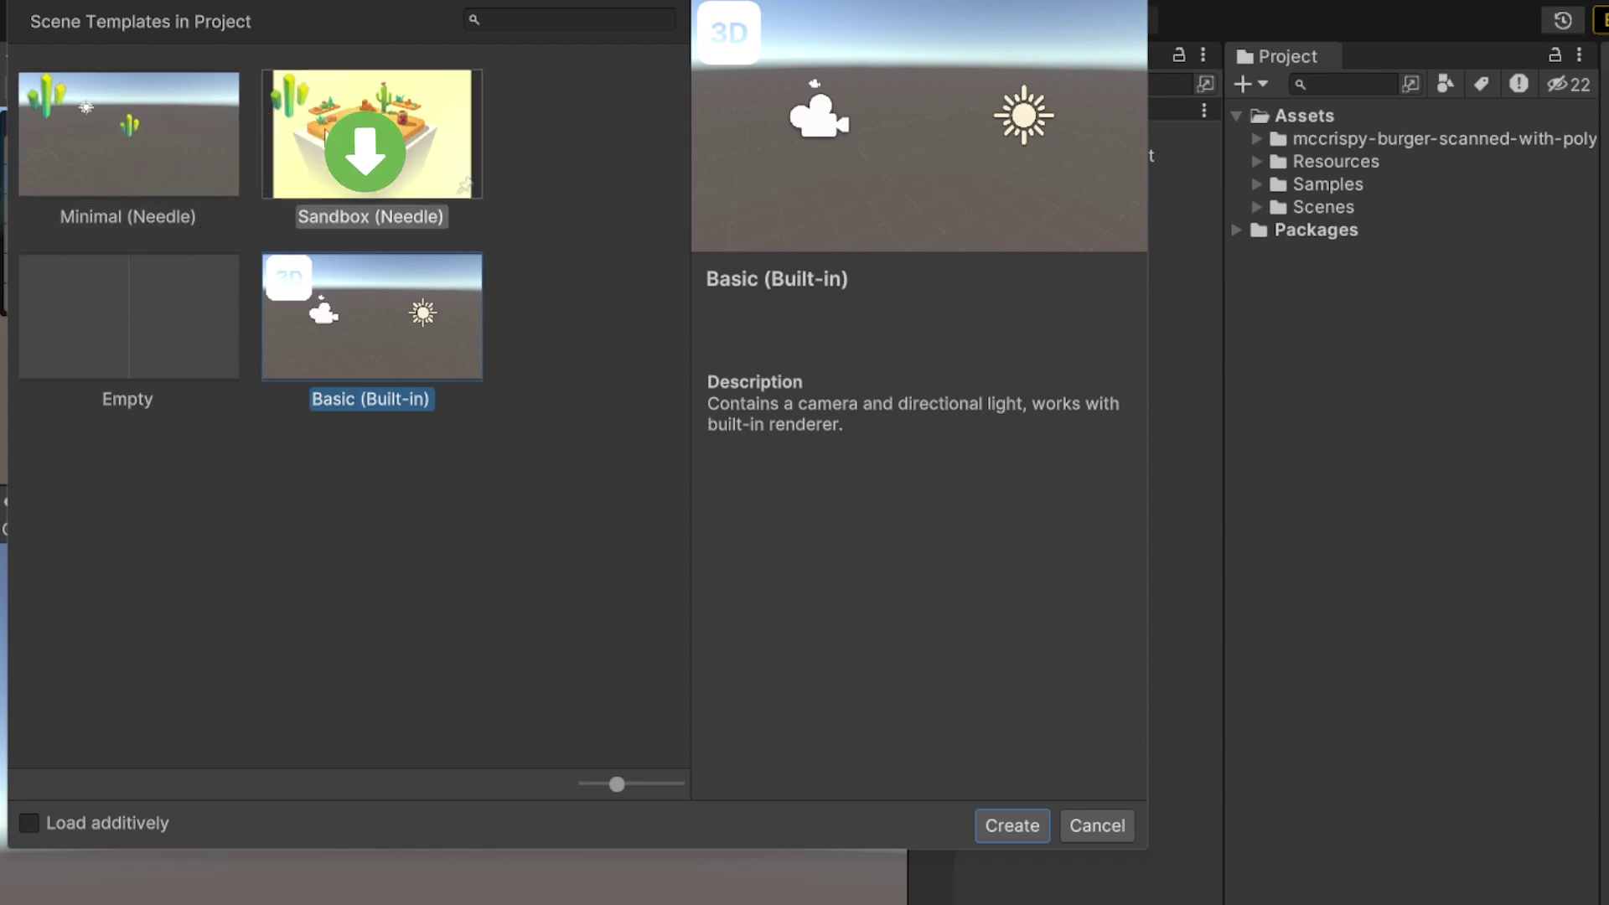
left_click(325, 133)
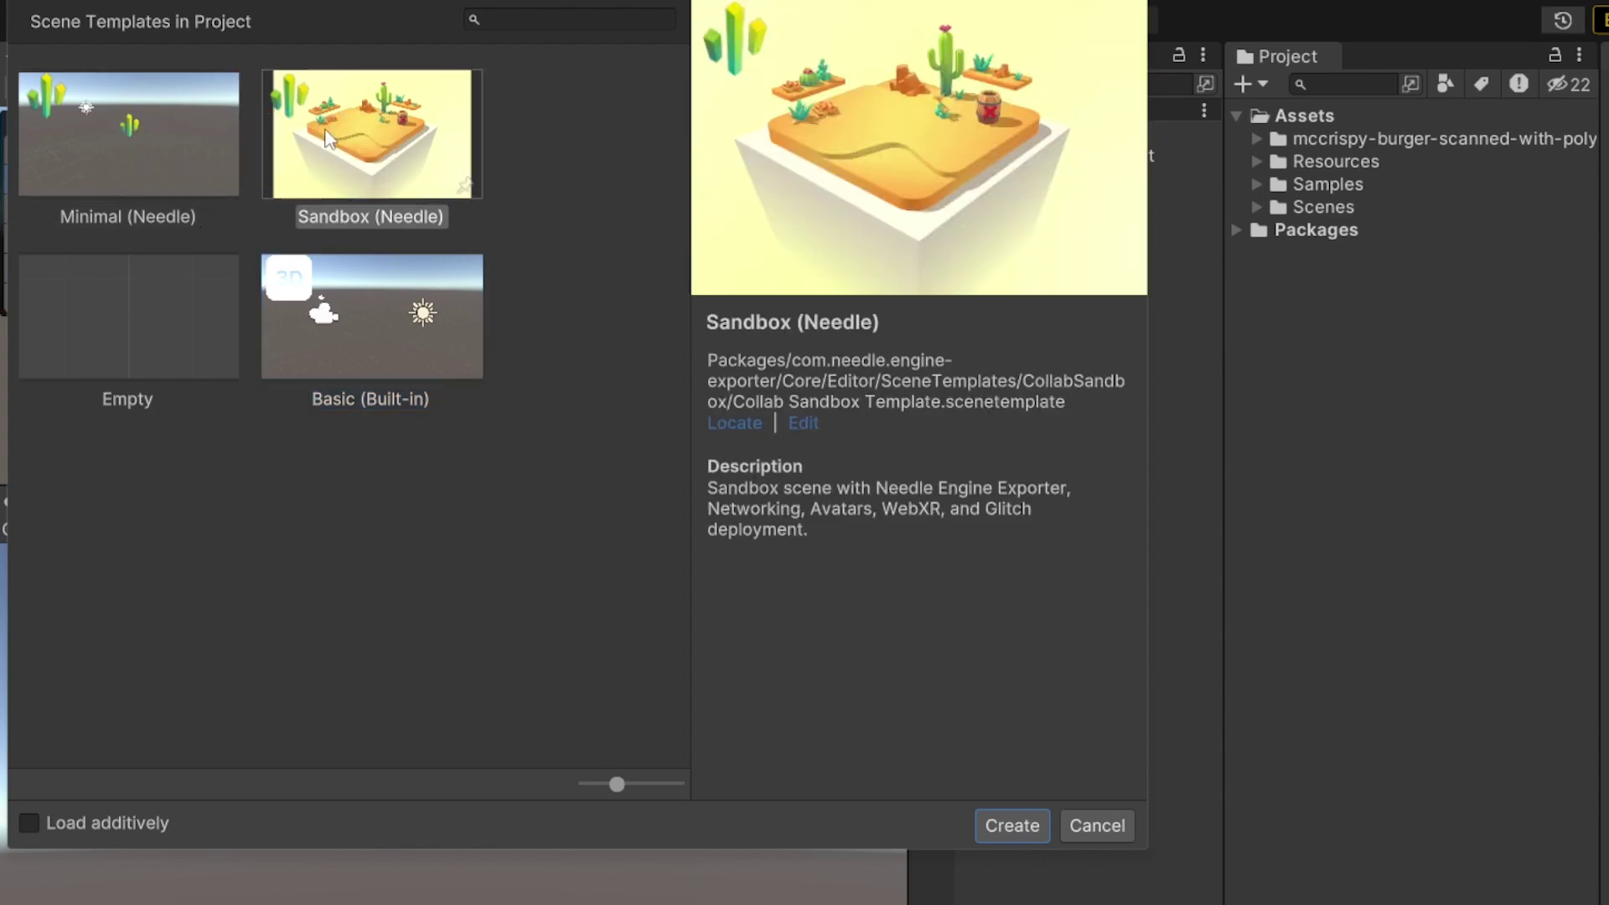
left_click(1022, 826)
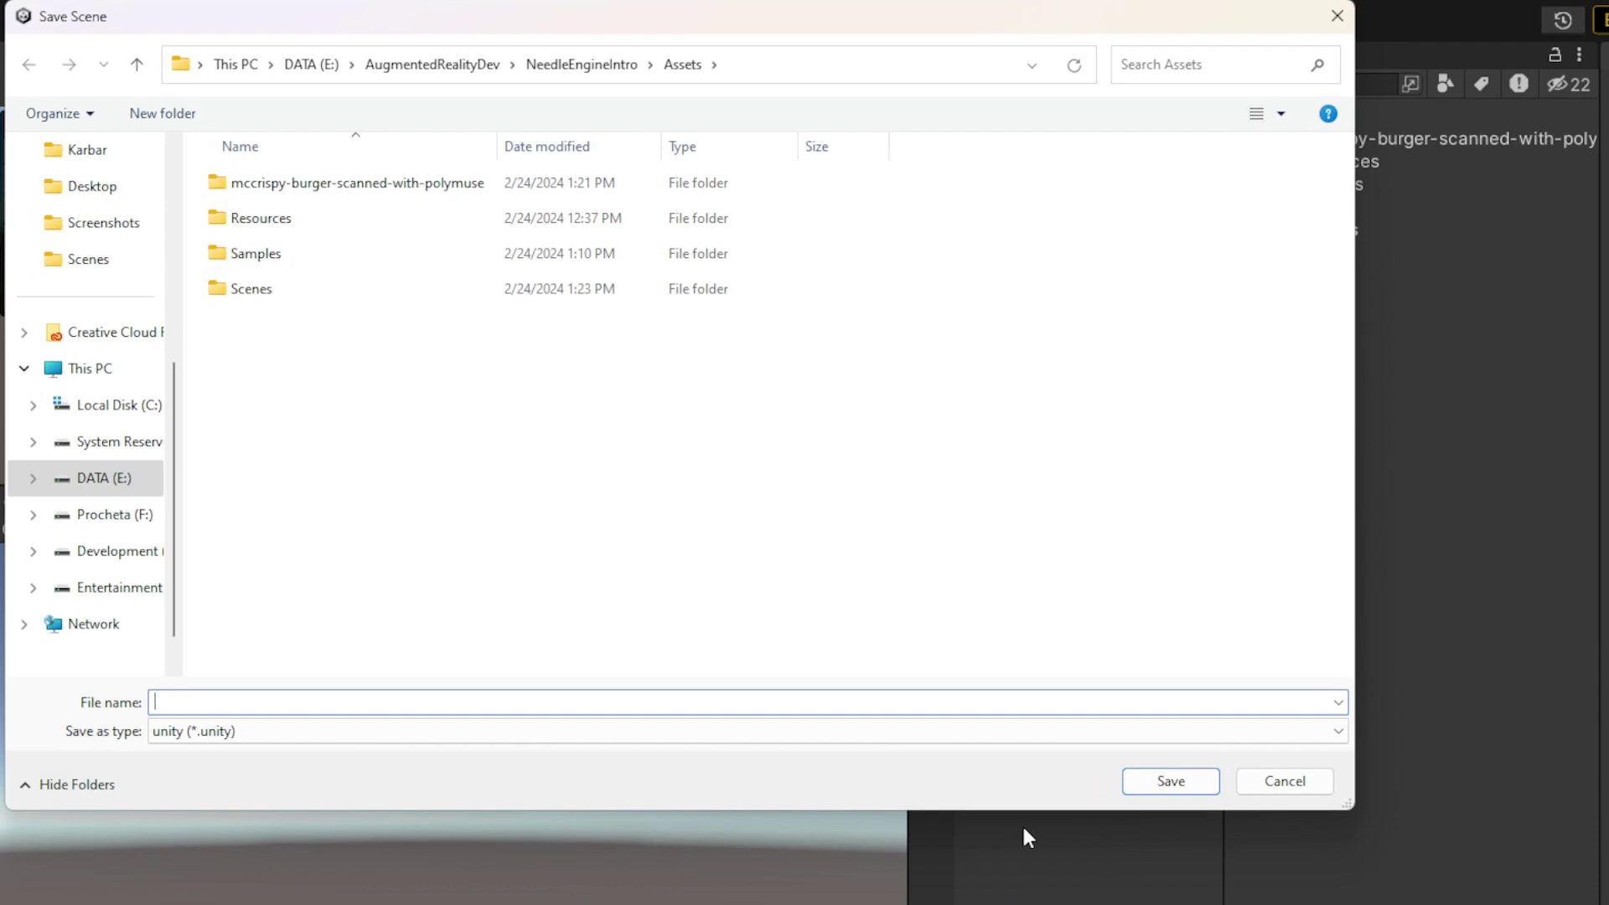
key("Escape")
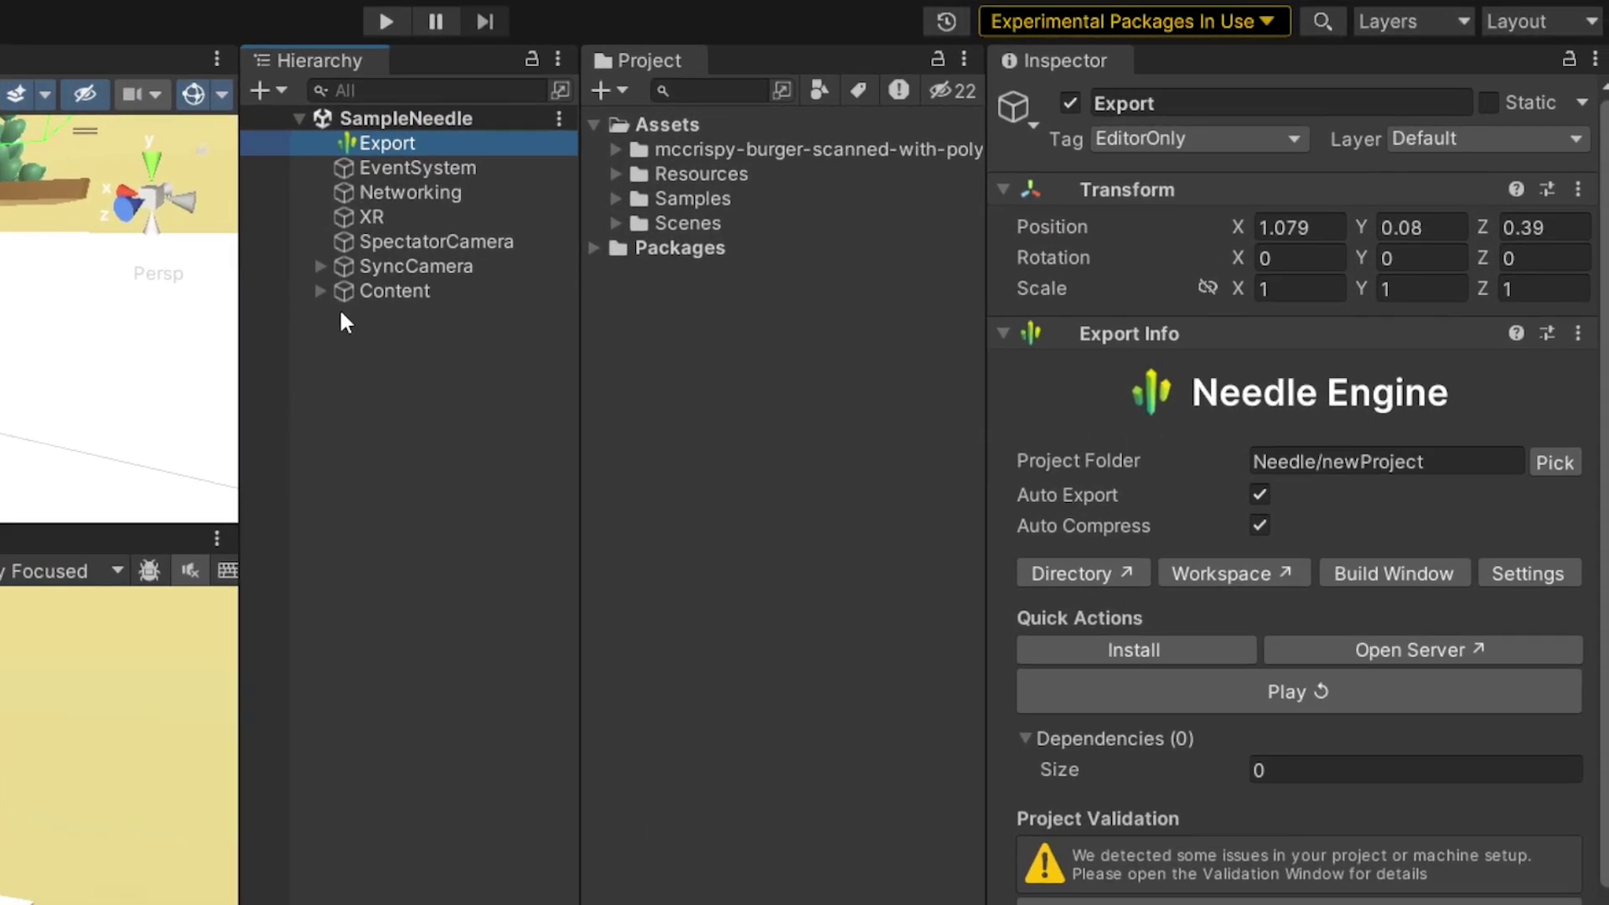
left_click(413, 142)
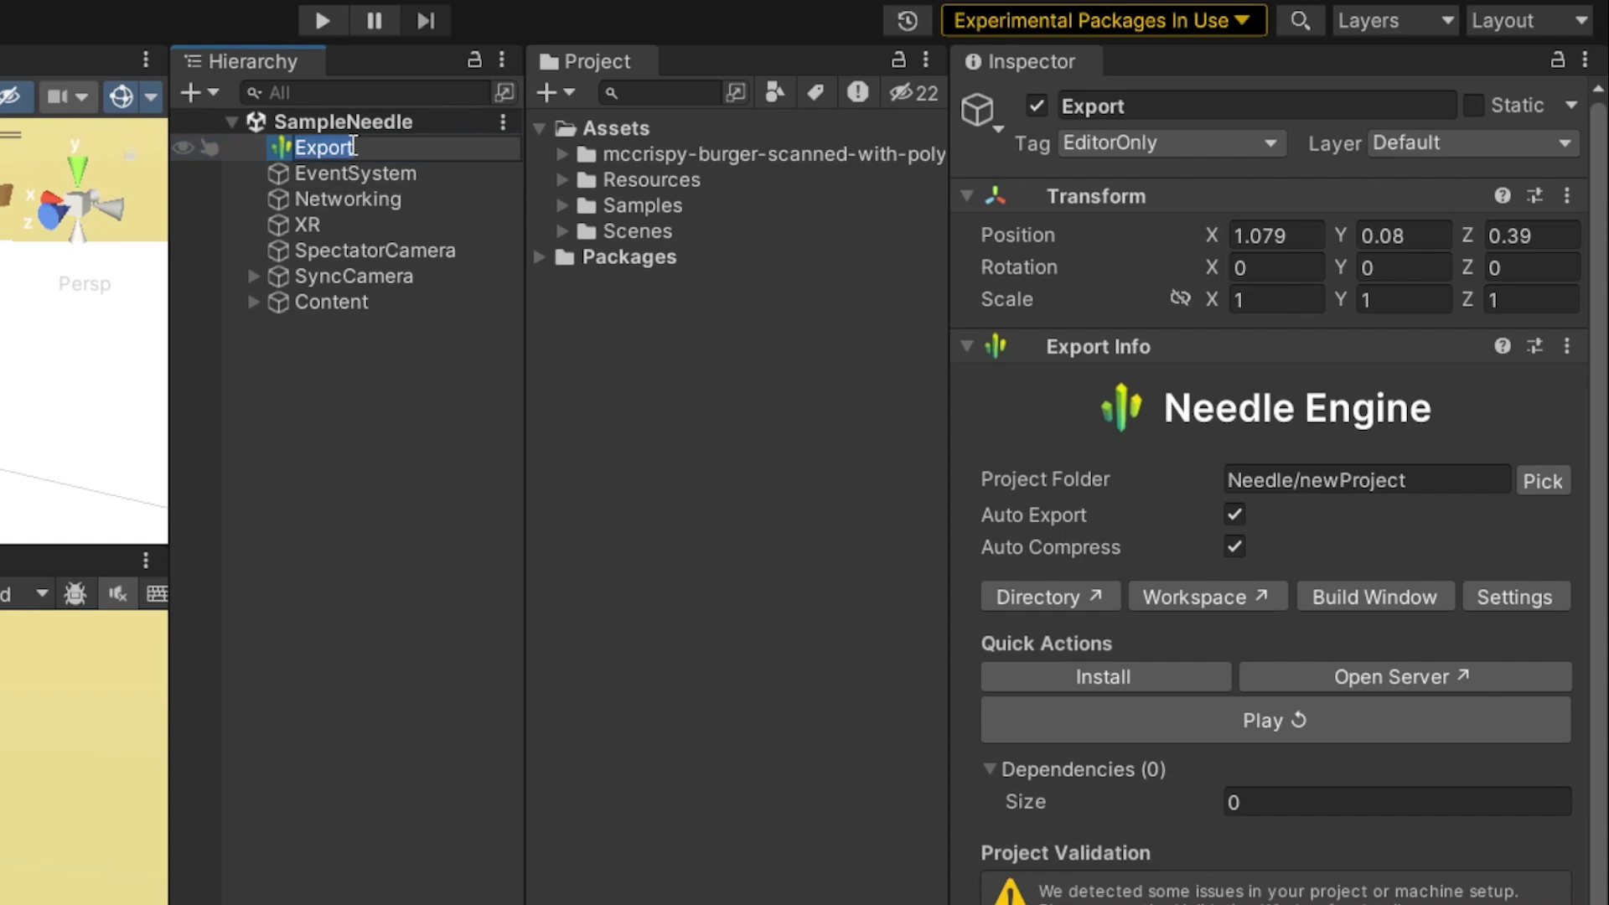
left_click(269, 144)
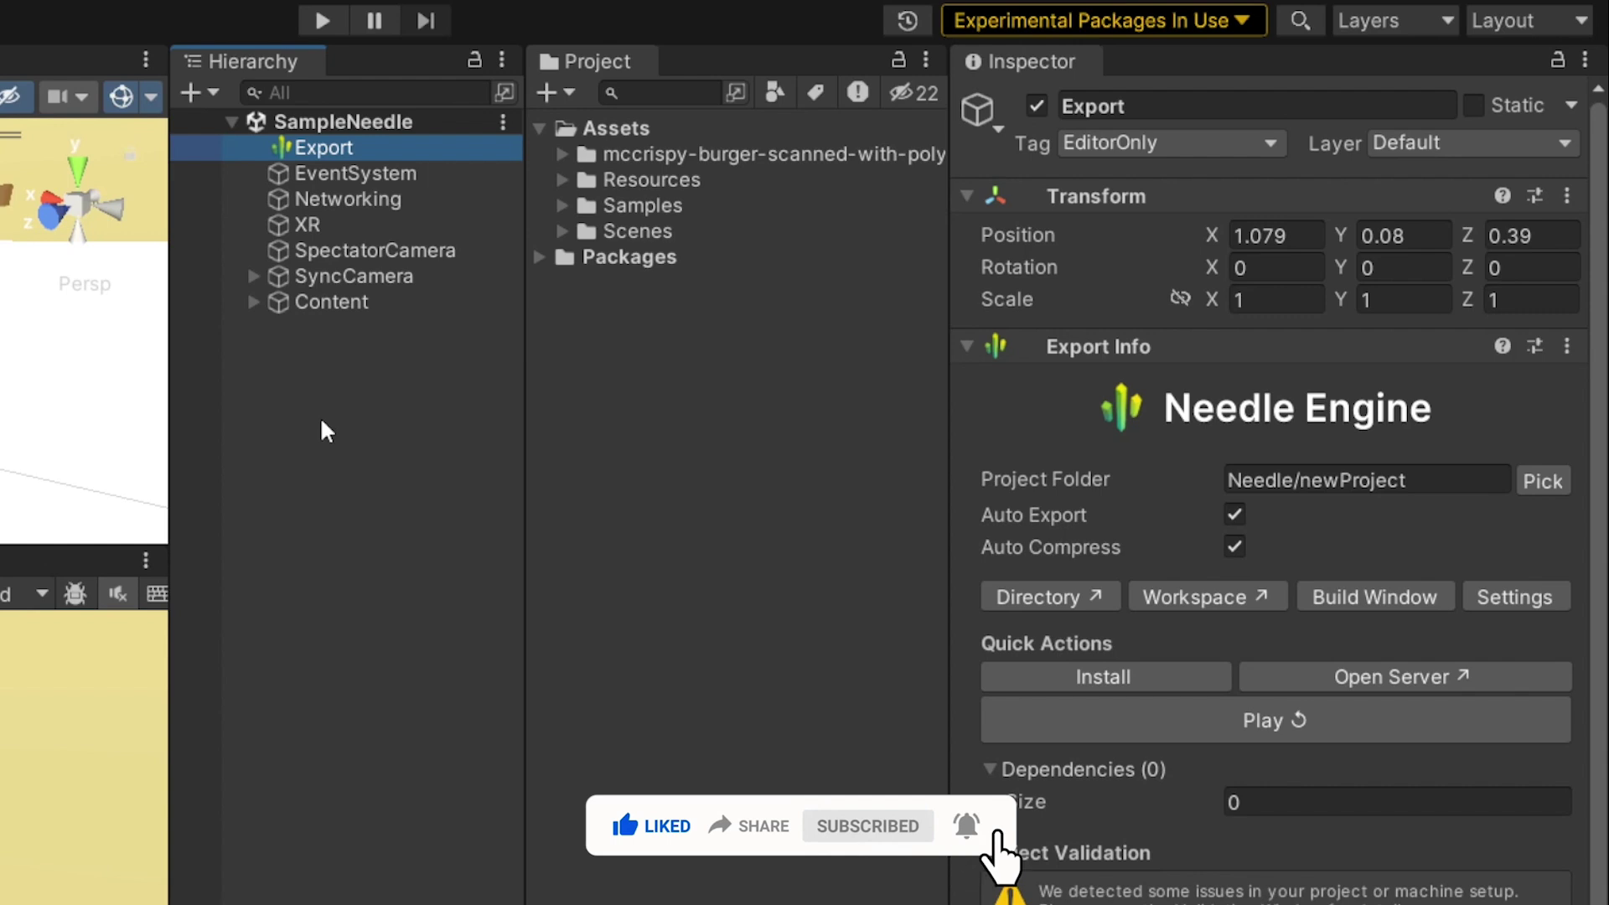
left_click(367, 201)
left_click(359, 223)
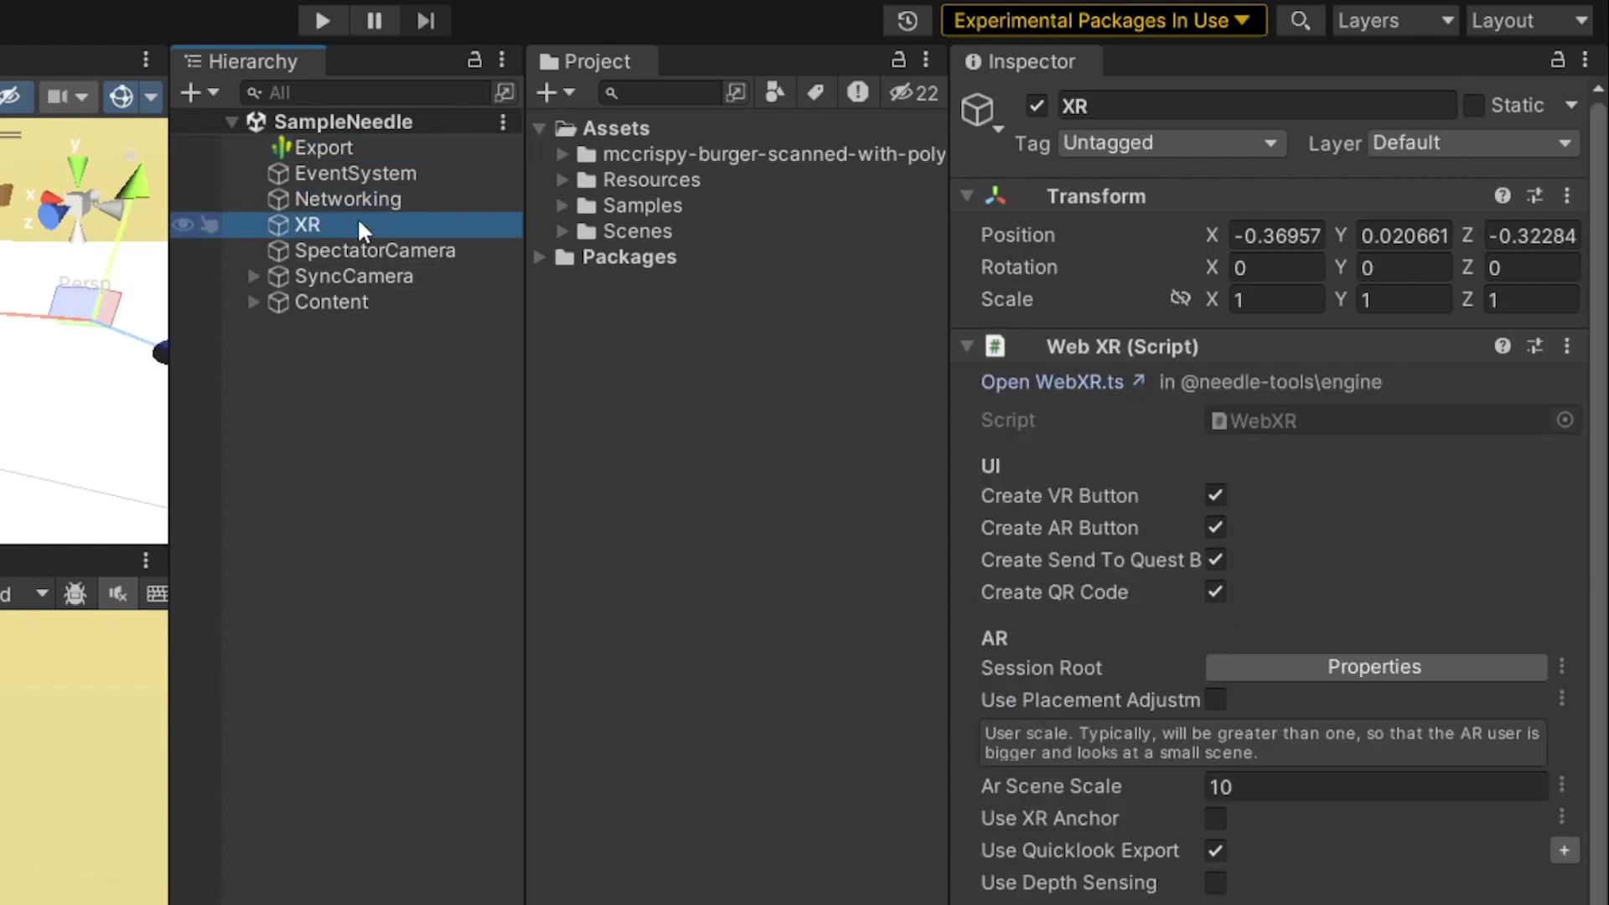
left_click(254, 276)
left_click(253, 329)
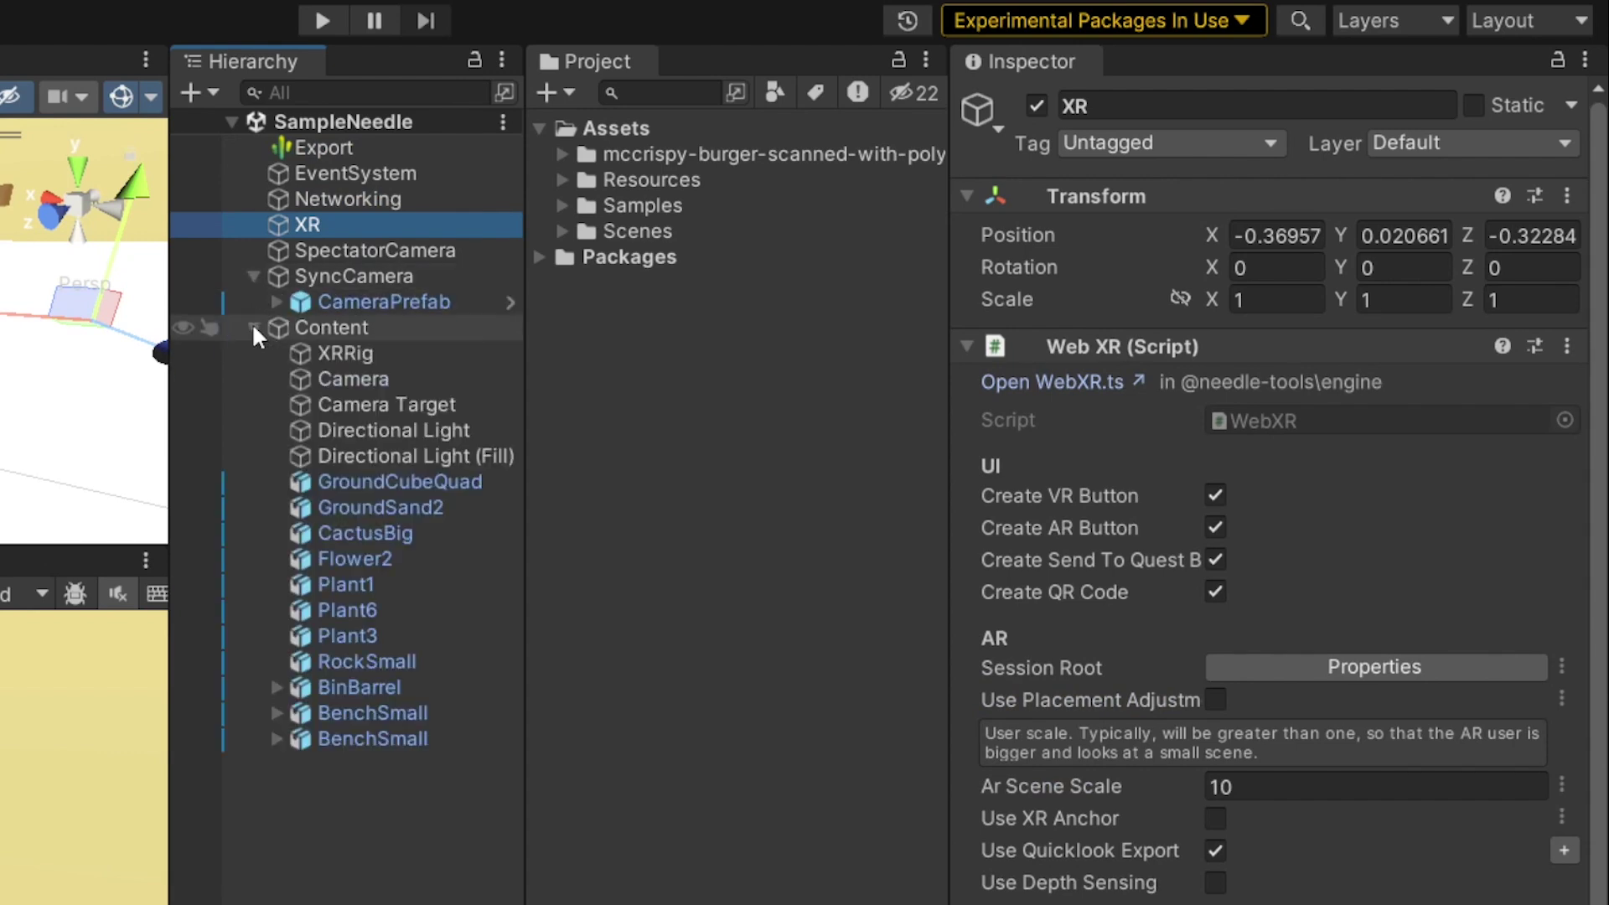
left_click(253, 329)
left_click(254, 328)
left_click(289, 352)
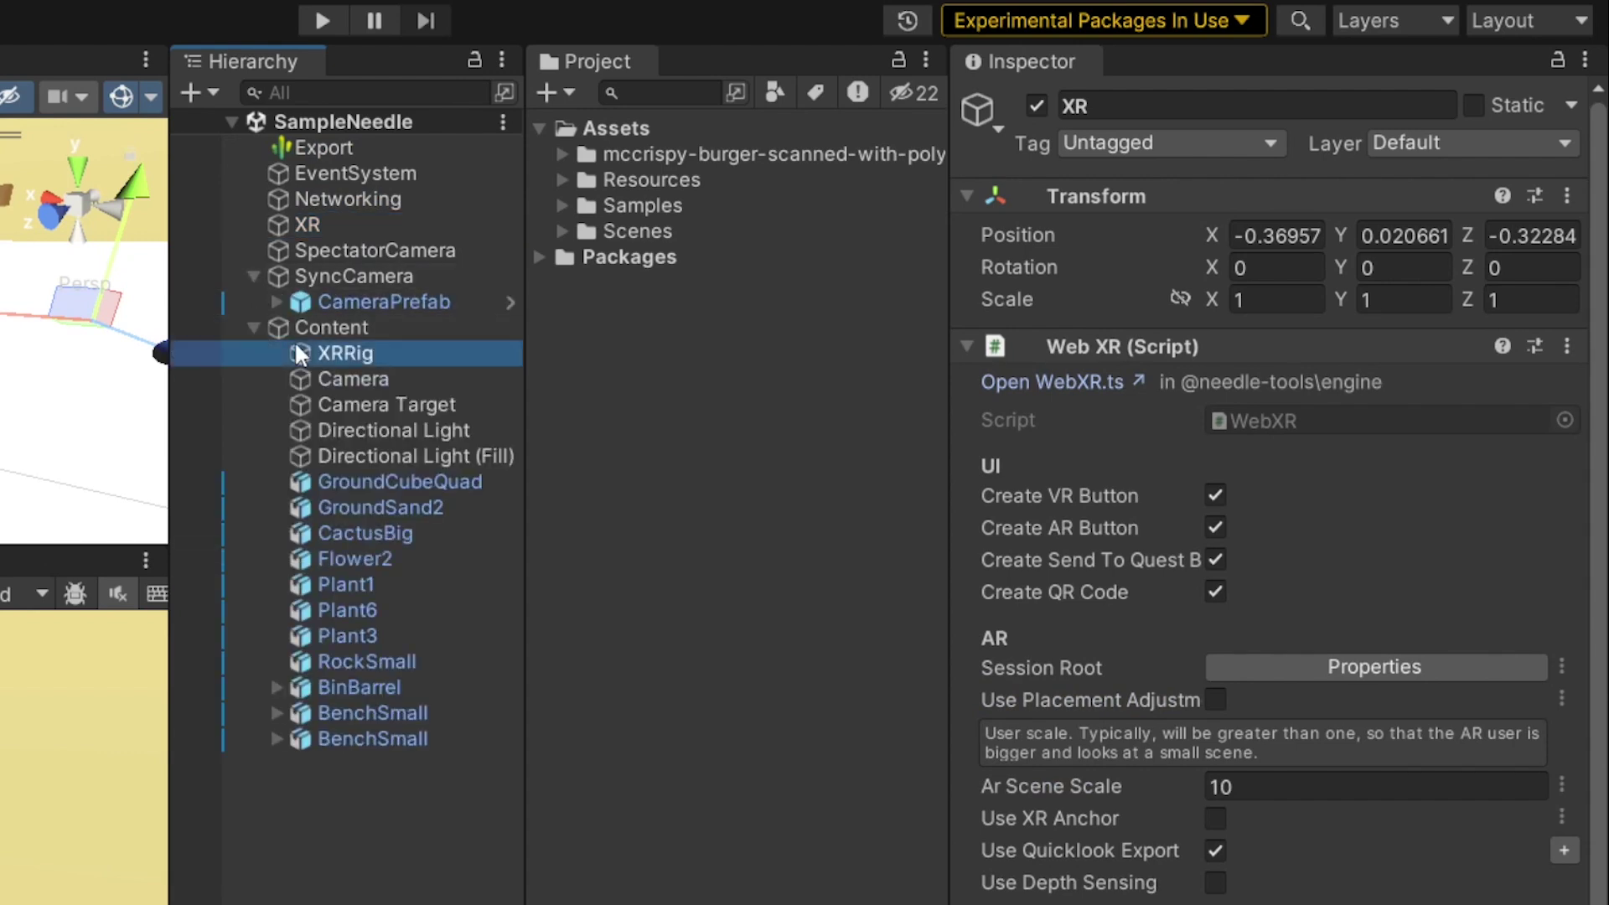
left_click(310, 377)
left_click(318, 328)
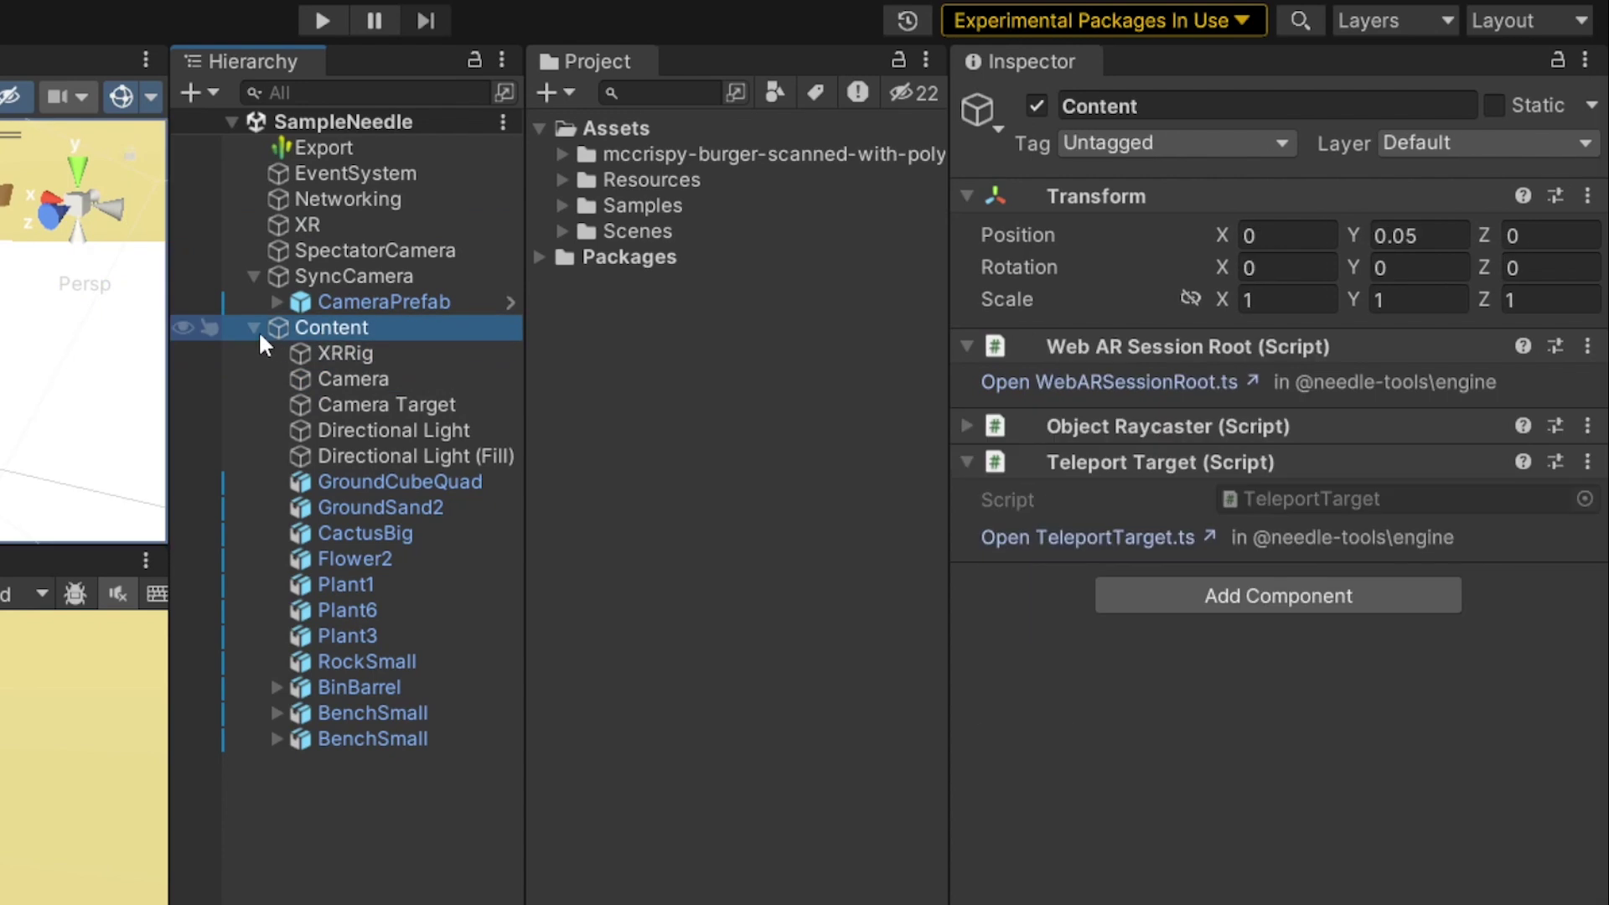
left_click(252, 328)
left_click(335, 147)
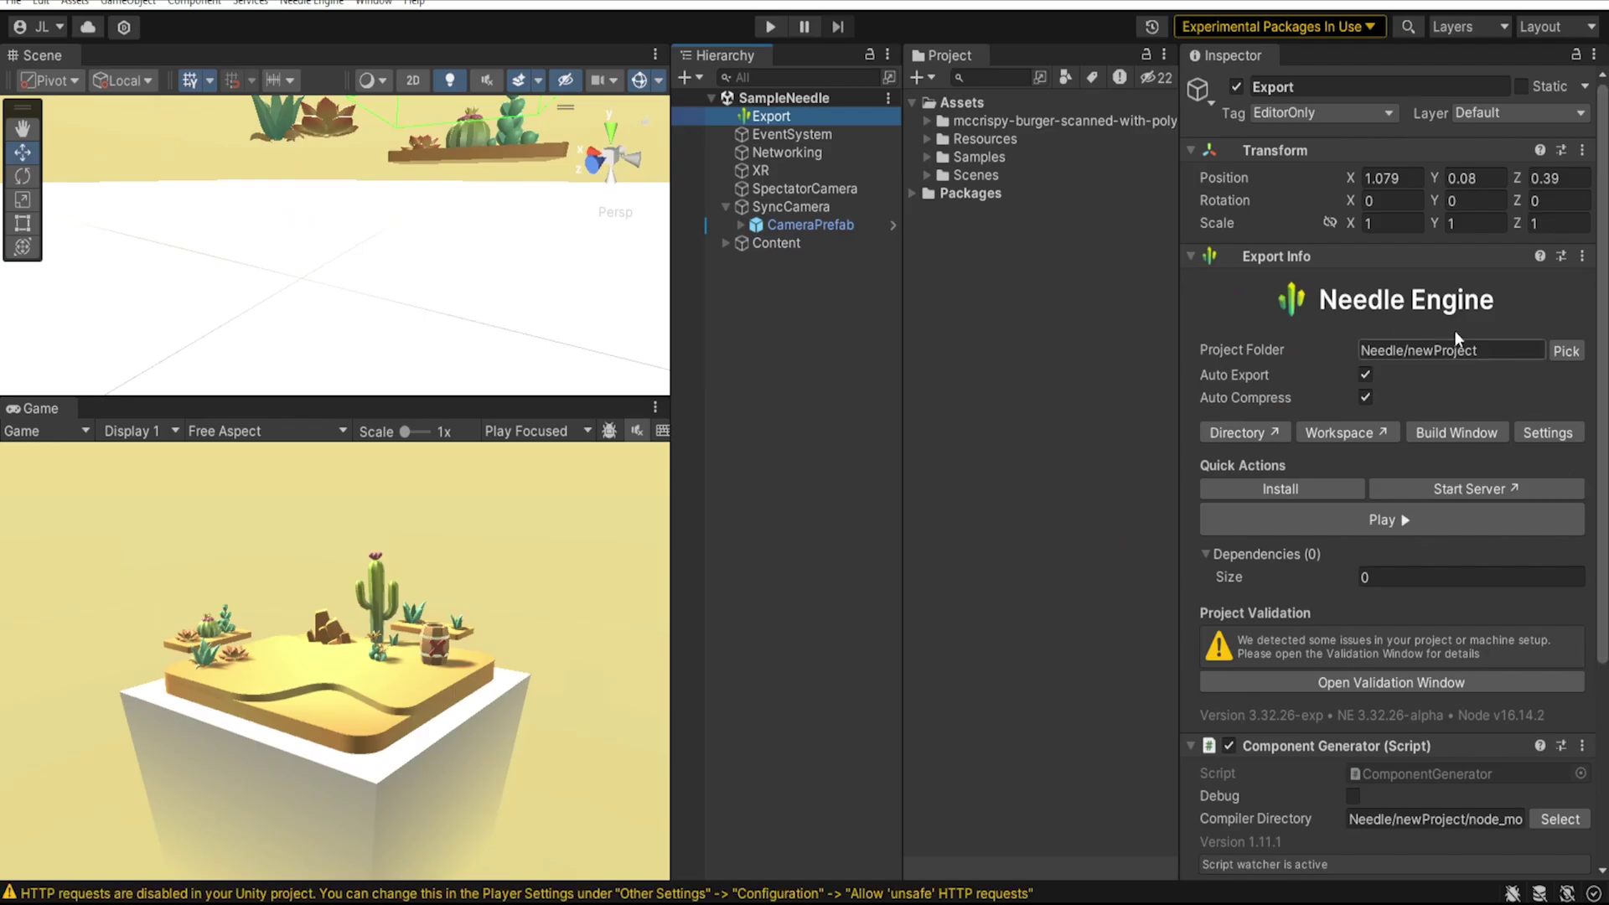
Run Install under the Export object's Quick Actions to install the web project's dependencies.
scroll(1399, 640, "down", 5)
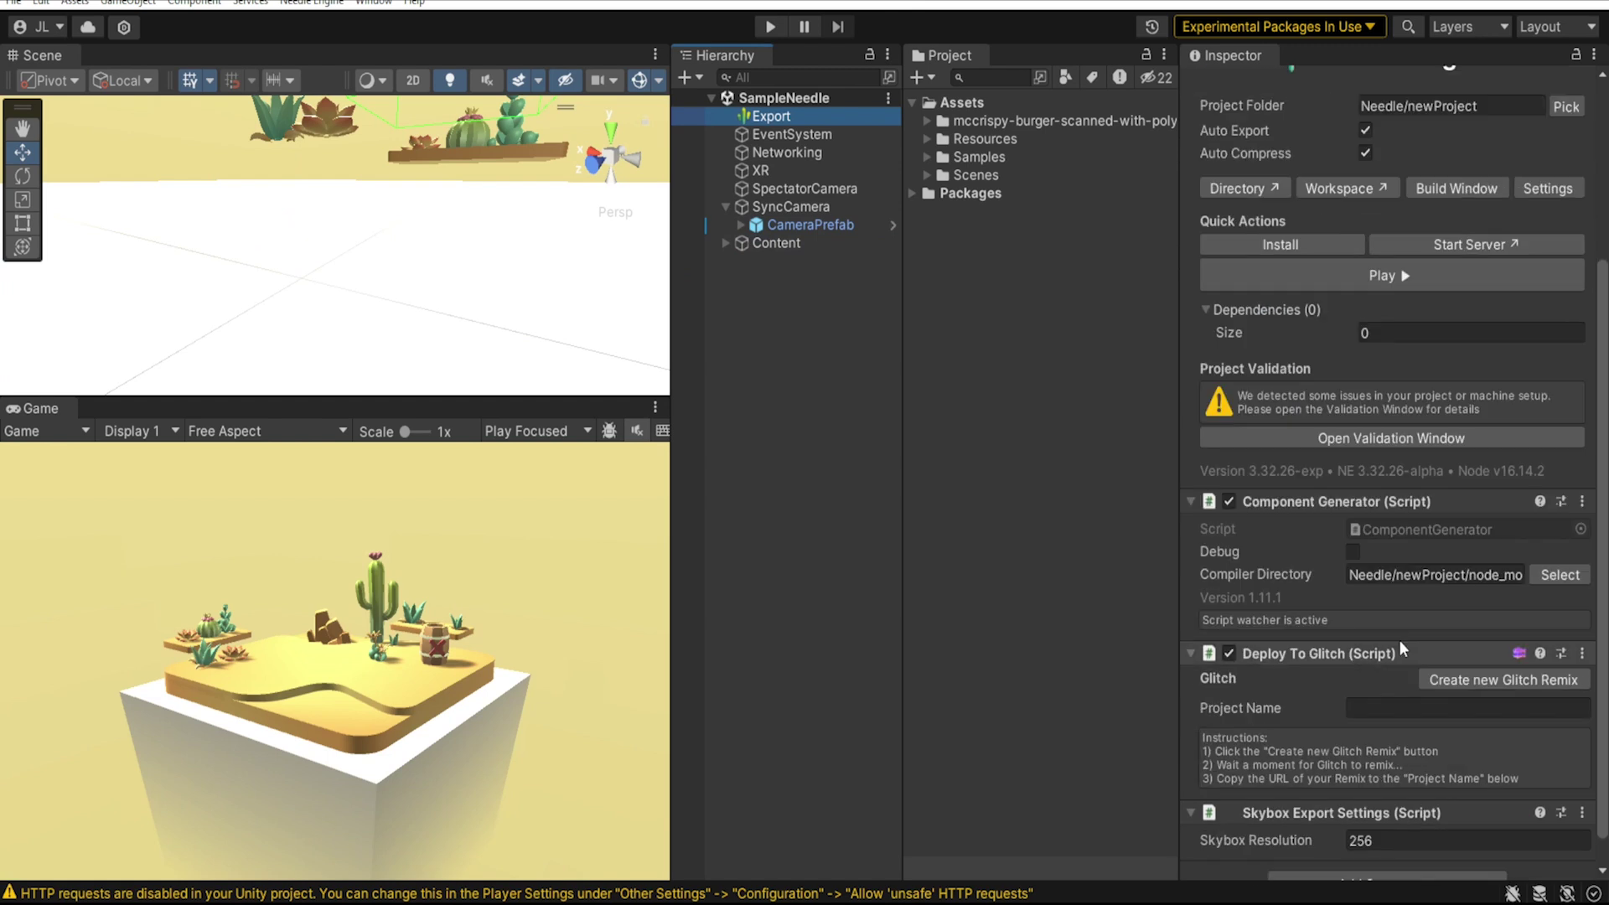
scroll(1398, 634, "up", 5)
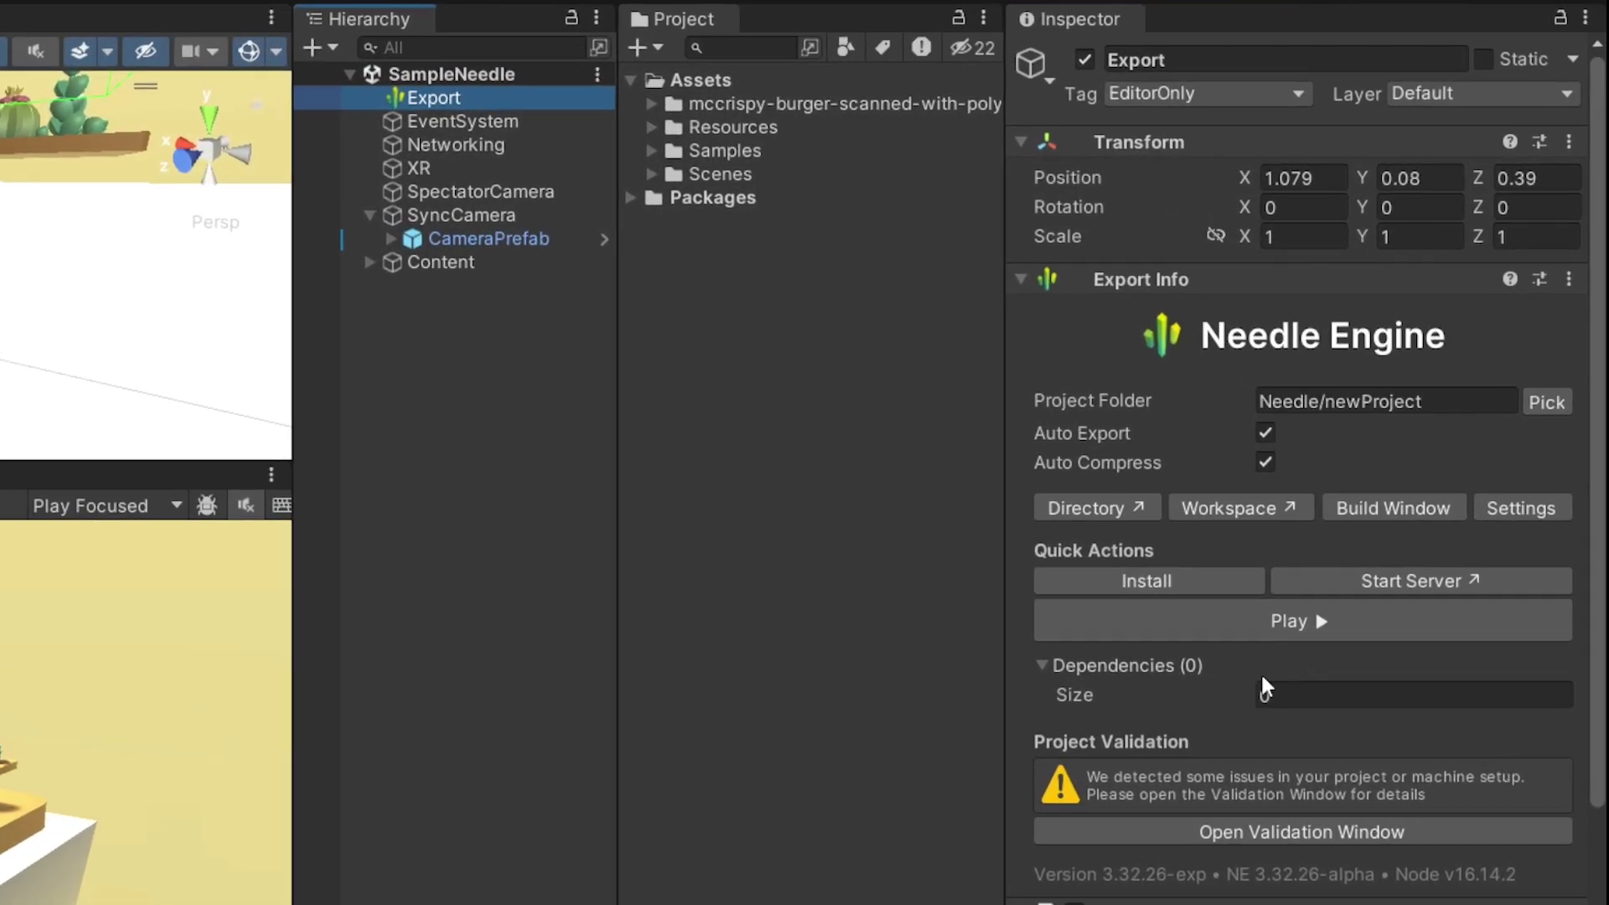
left_click(1179, 578)
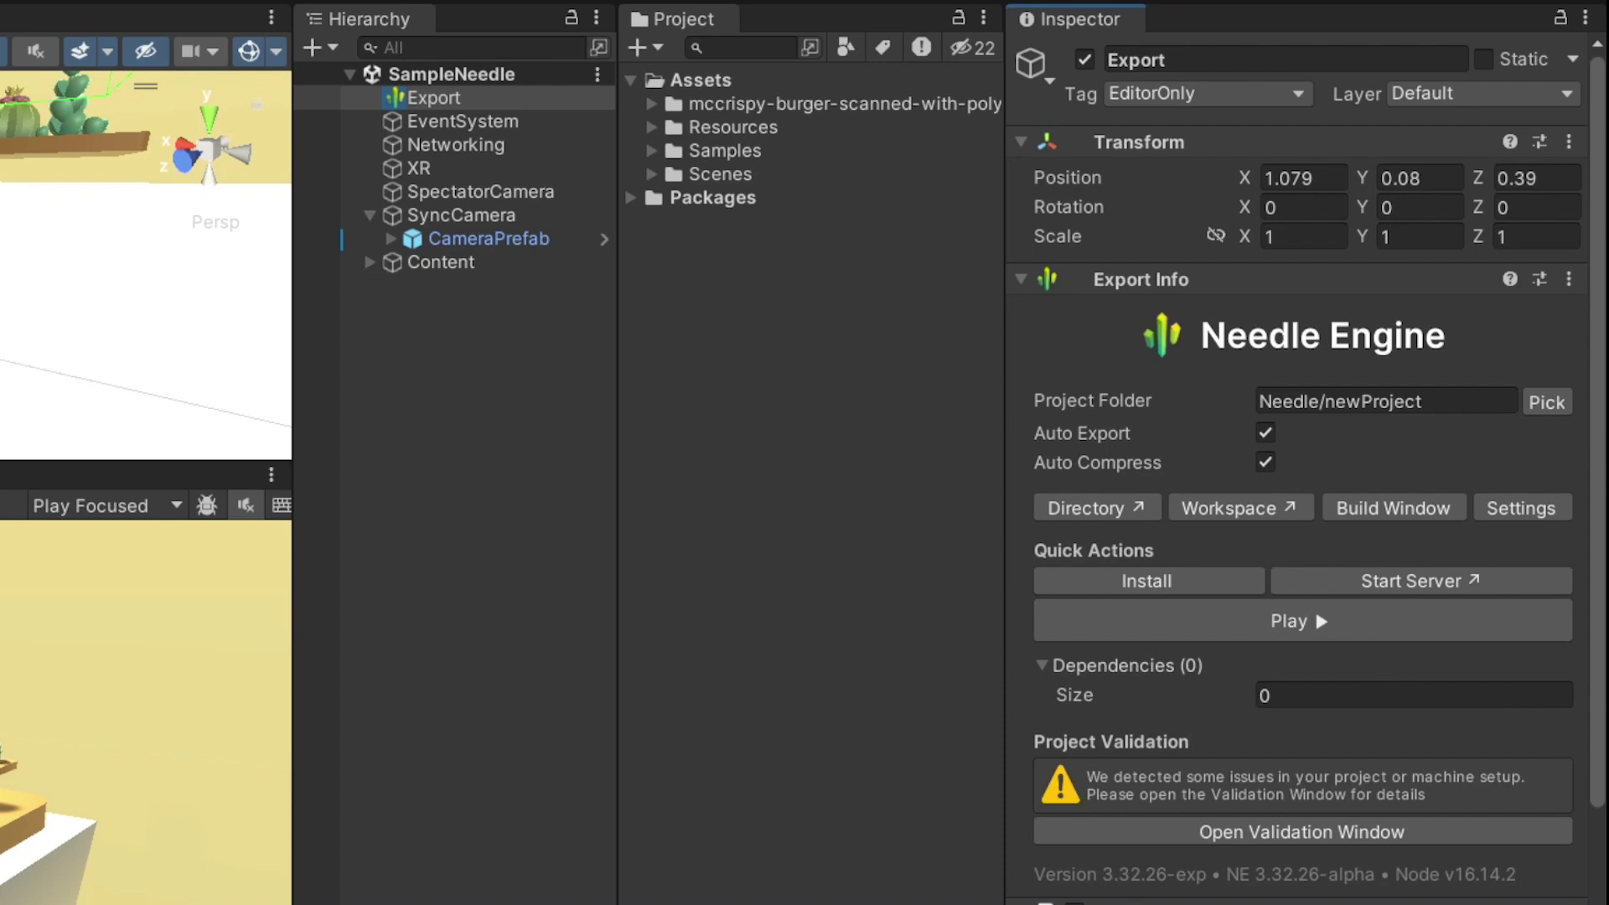
Play the scene in Edge, proceeding past the certificate warning to 192.168.1.81.
left_click(1330, 621)
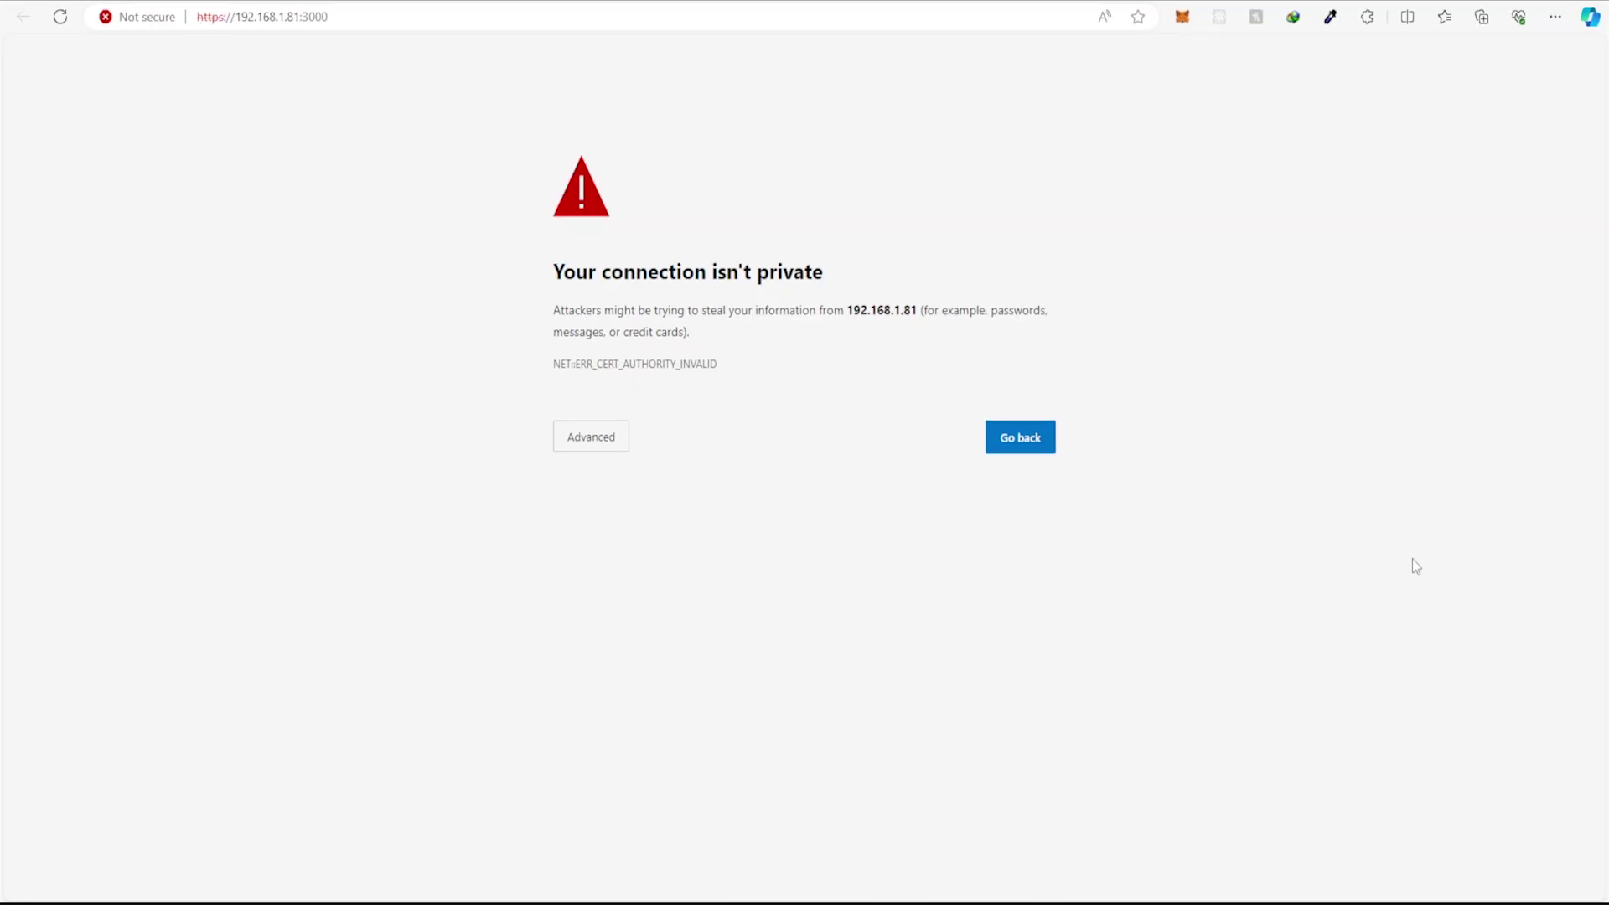
left_click(605, 444)
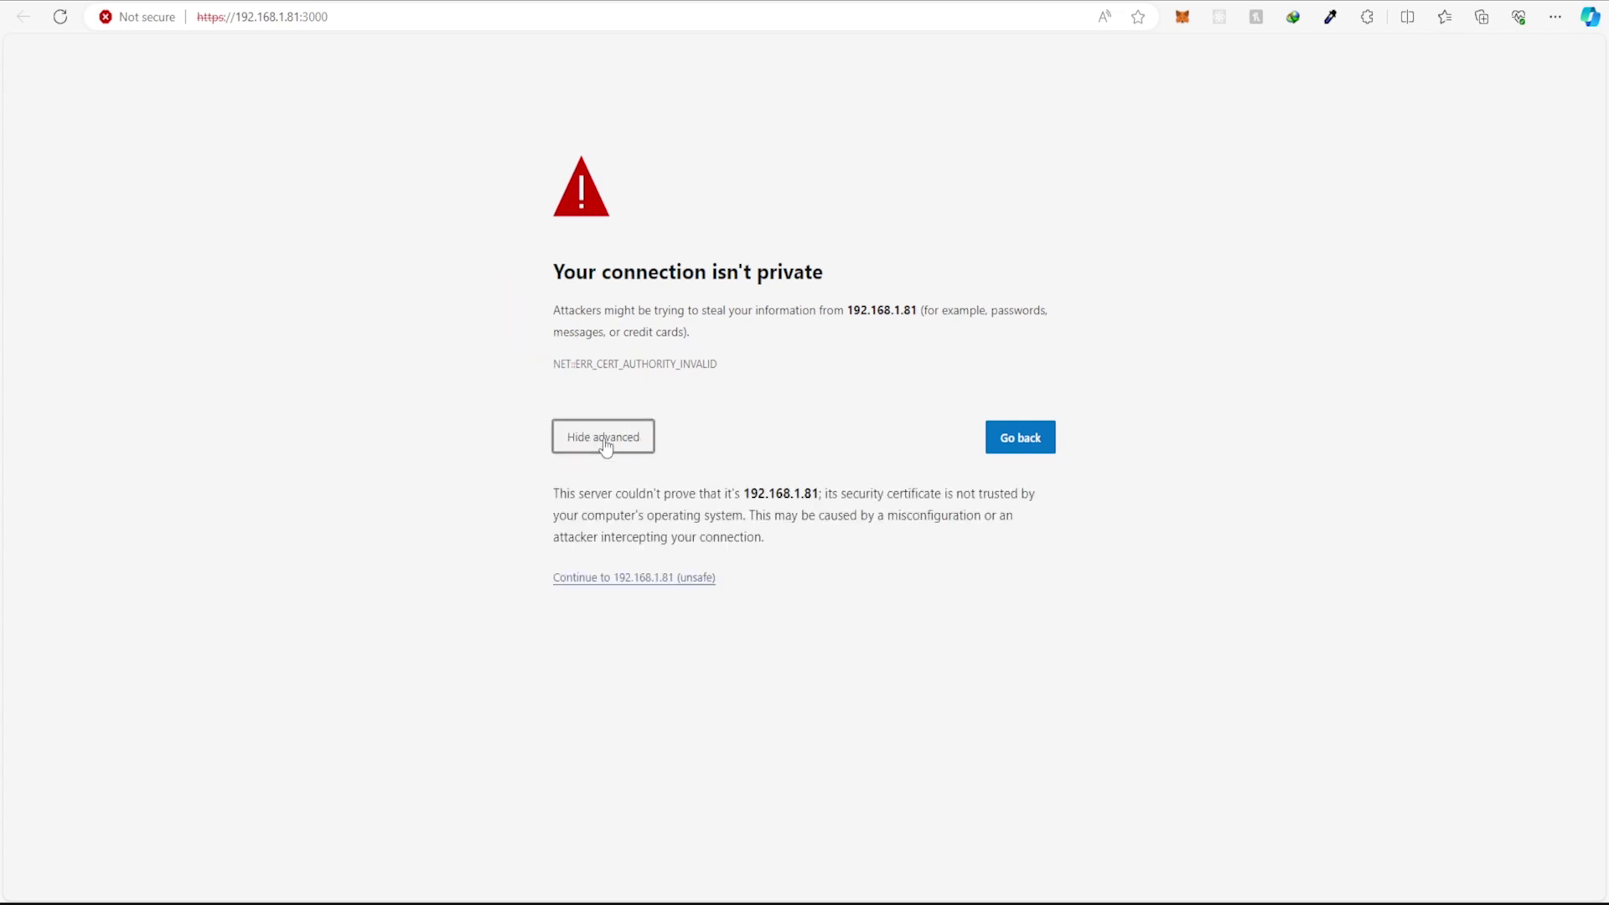
left_click(627, 578)
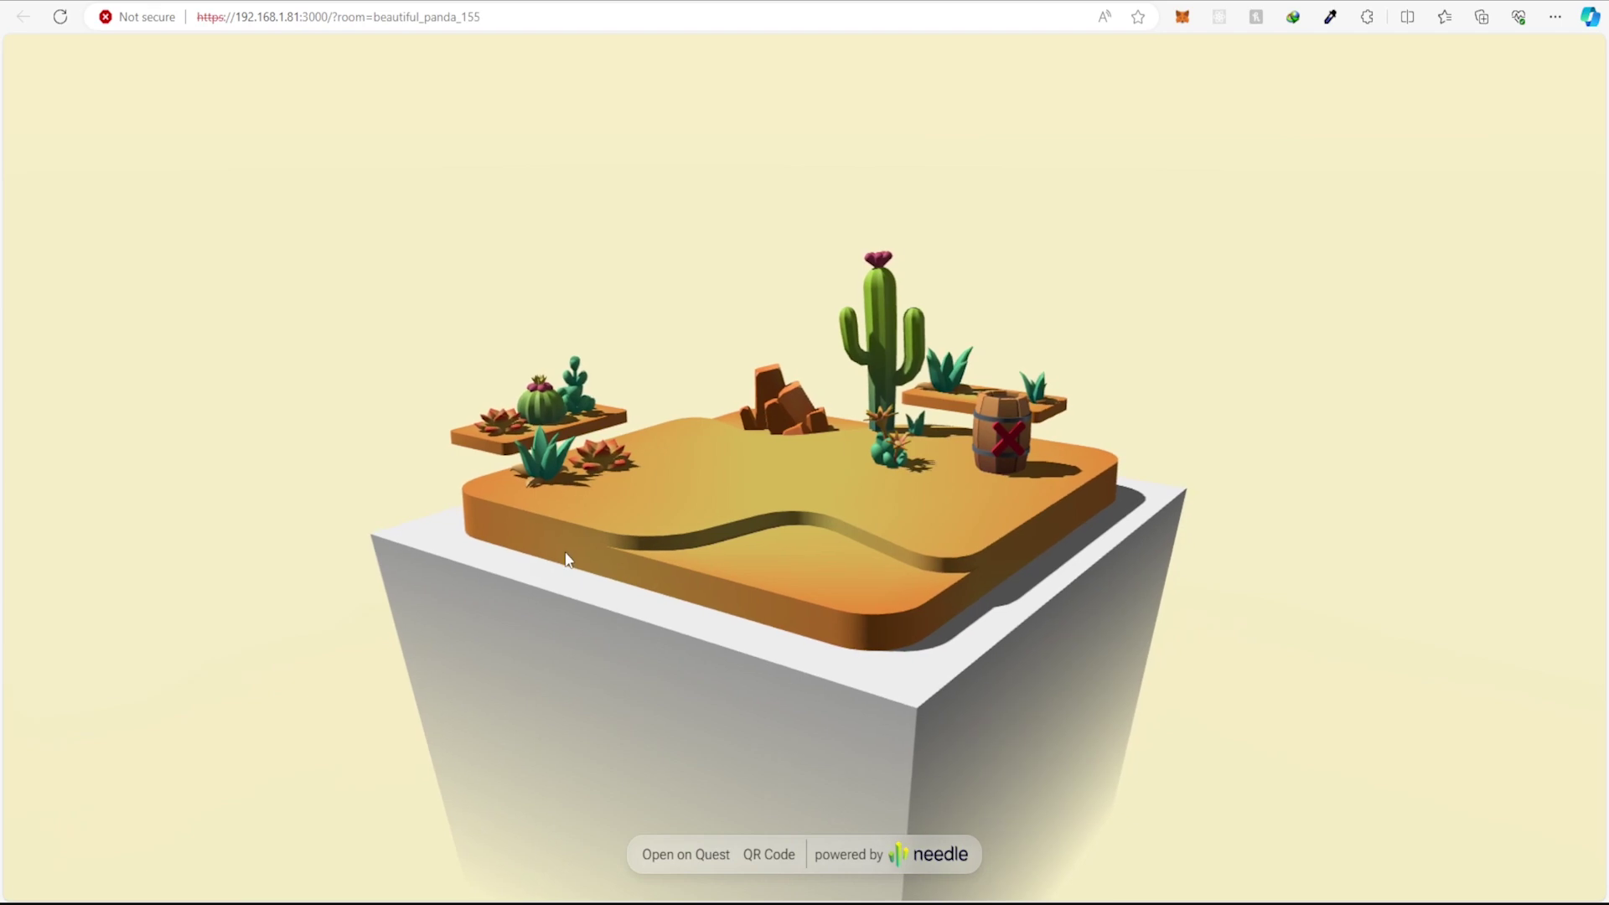
Orbit the desert scene to a low side view, then return to Unity.
left_click_drag(512, 553, 562, 577)
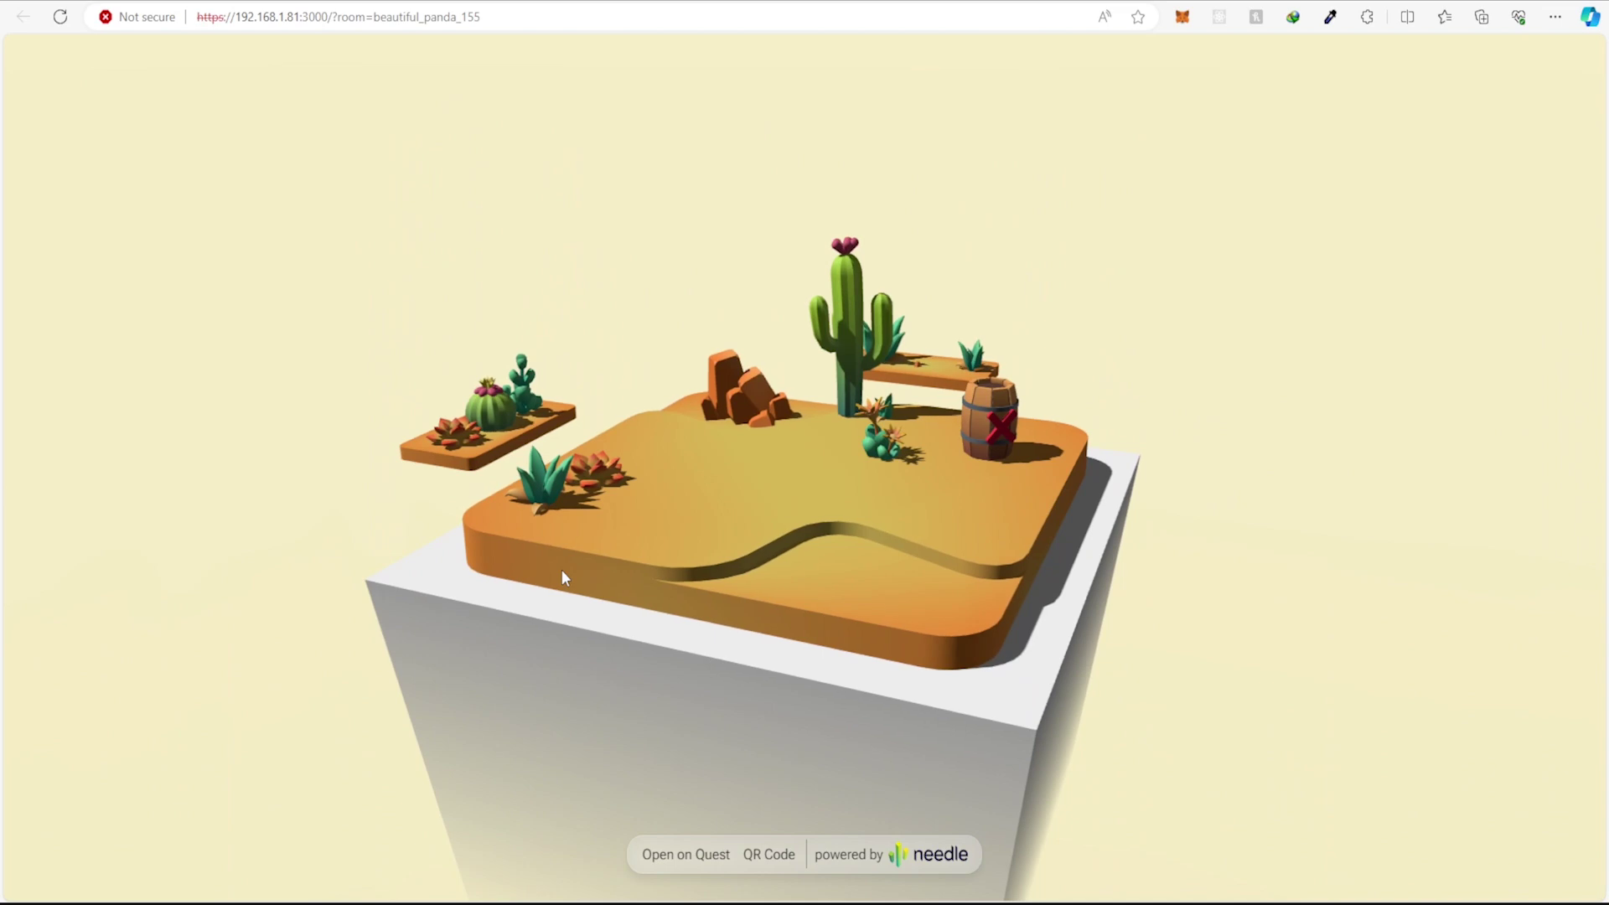
left_click(352, 18)
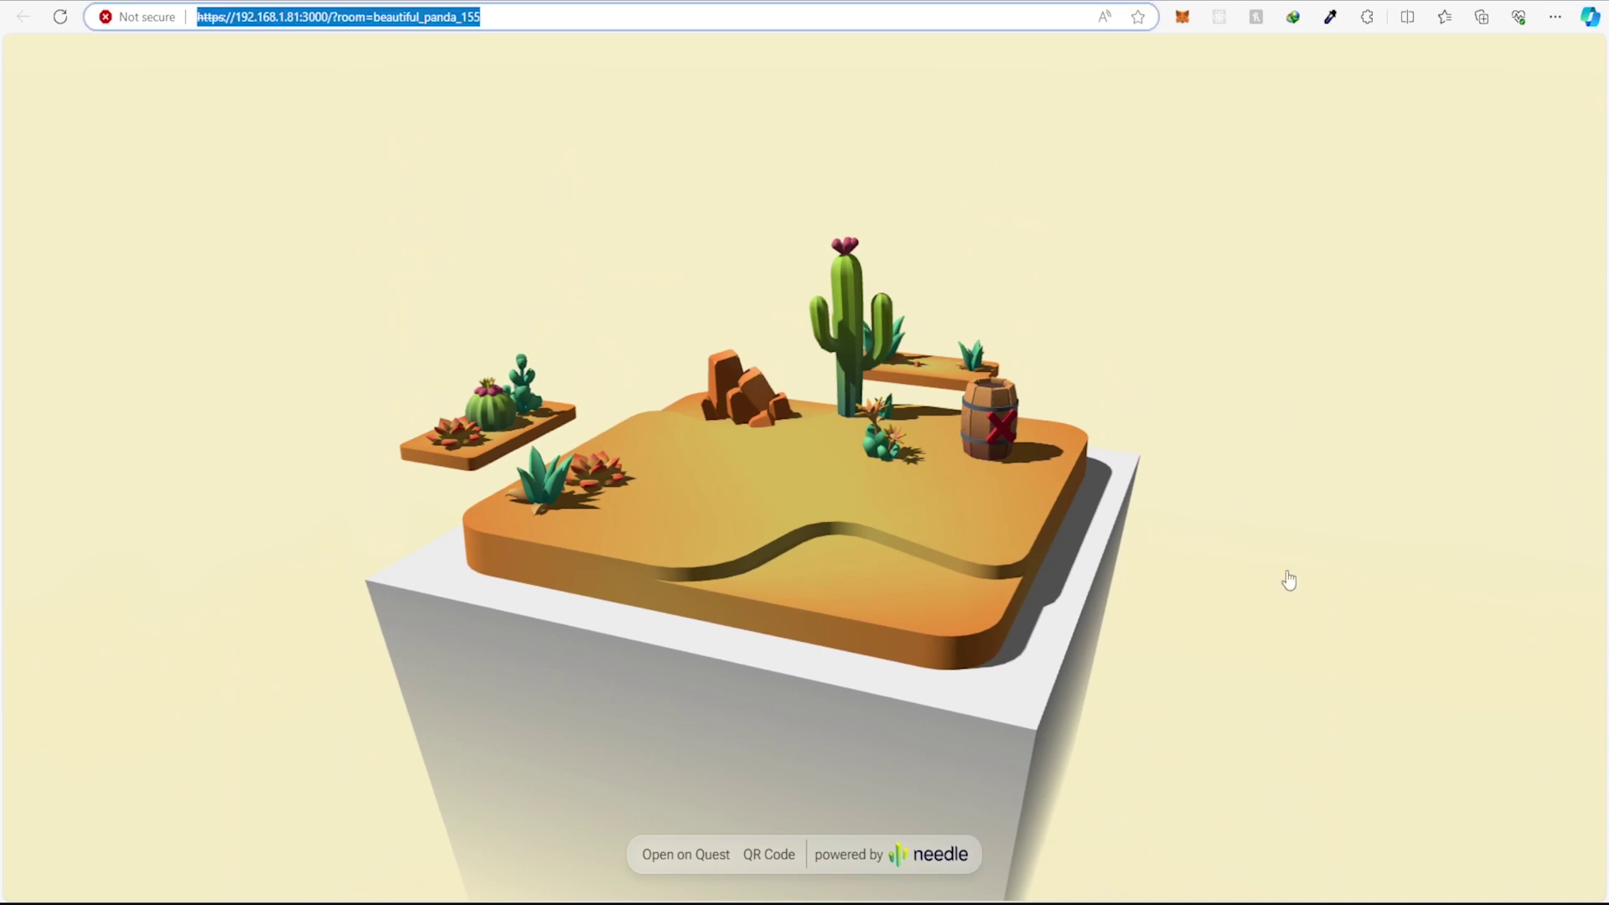
key("alt+Tab")
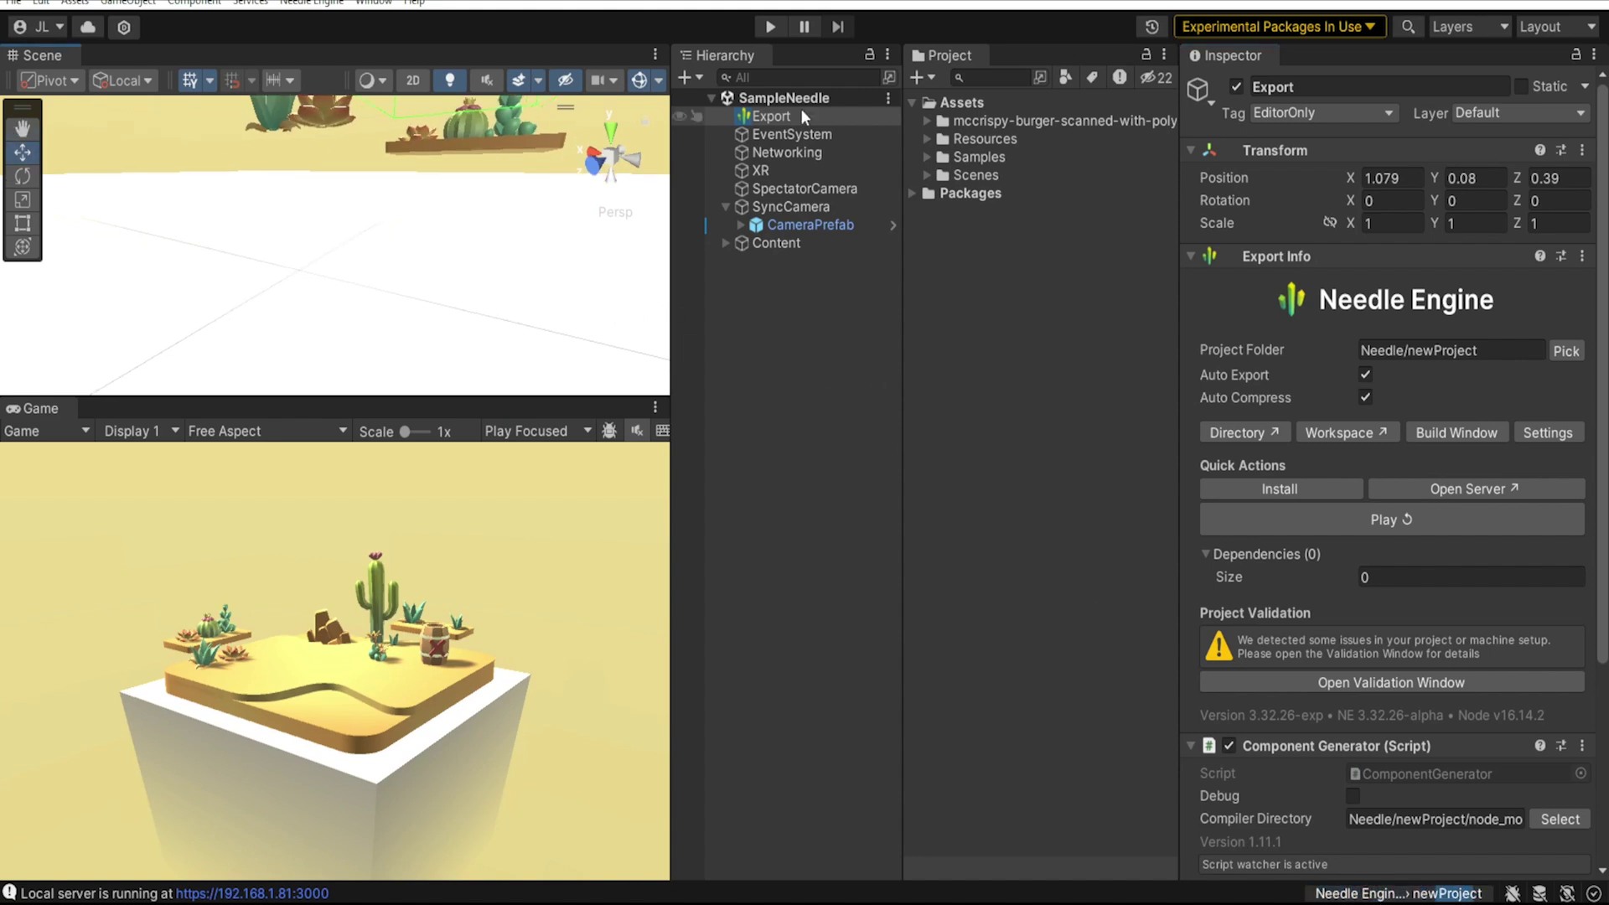
Rebuild the web scene, select and frame the barrel, and place Unity beside the browser.
left_click(771, 27)
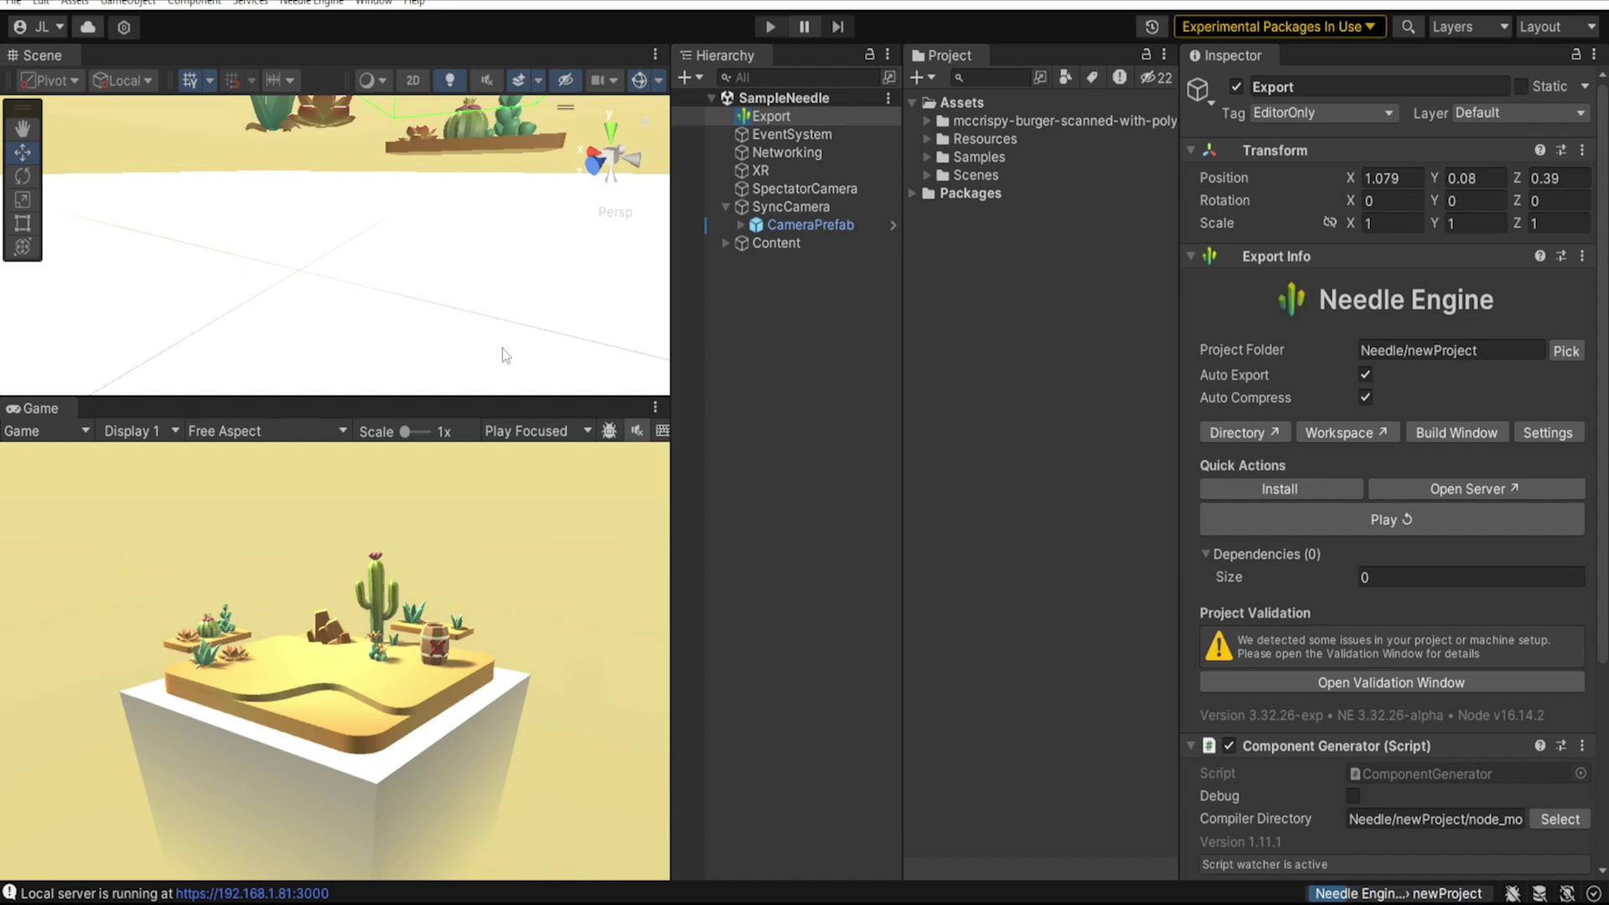
right_click_drag(501, 349, 537, 289)
left_click(528, 285)
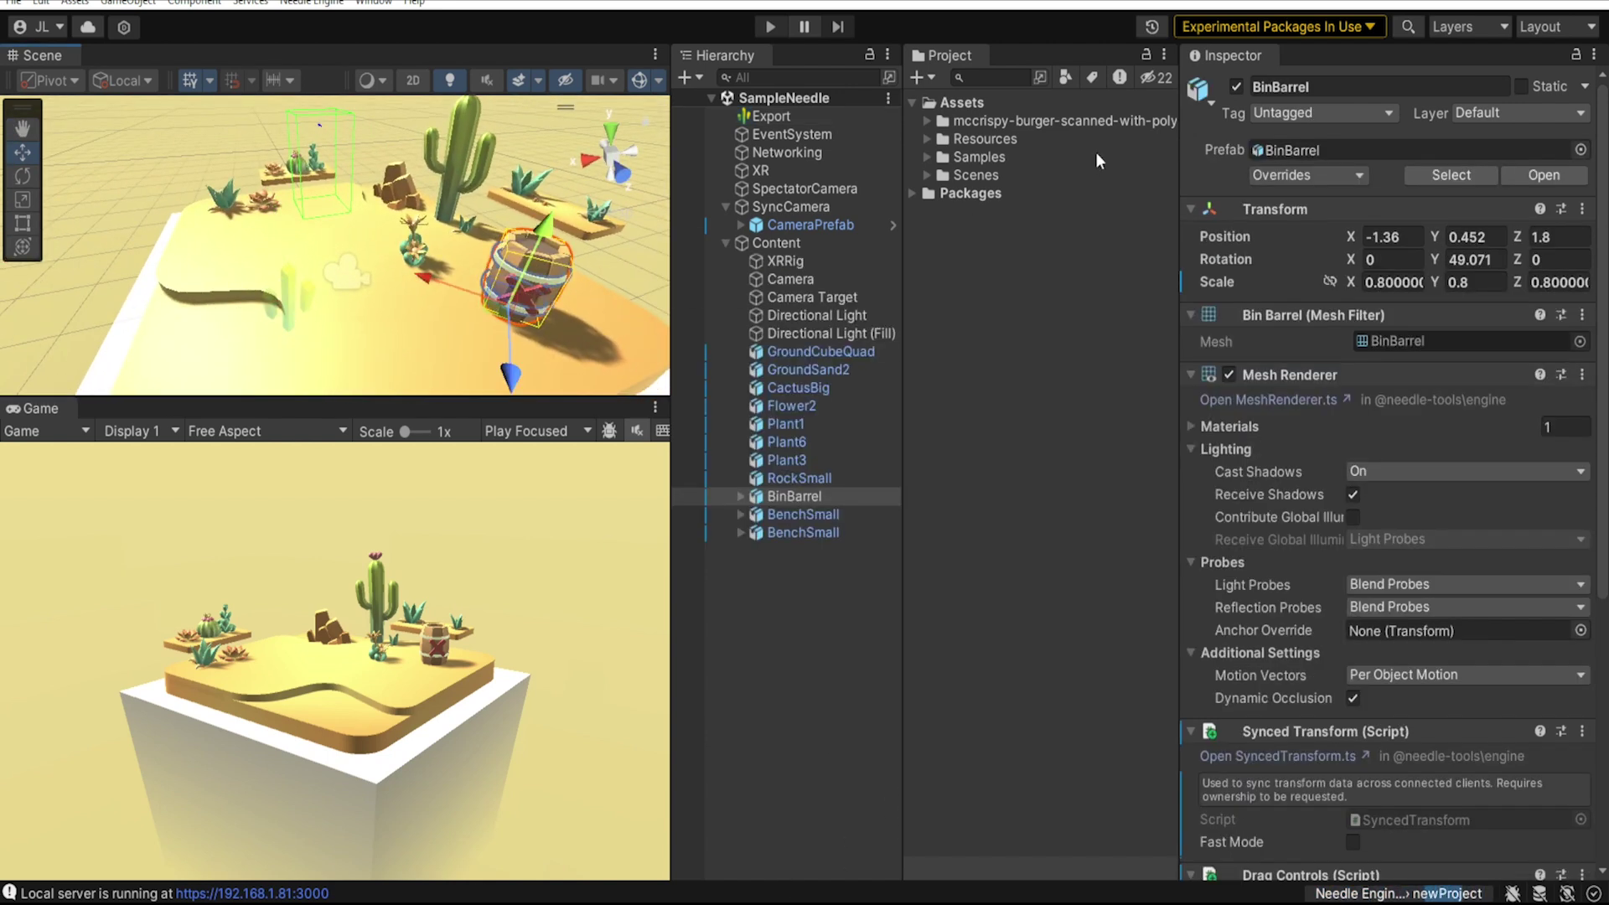
left_click_drag(1106, 5, 1605, 130)
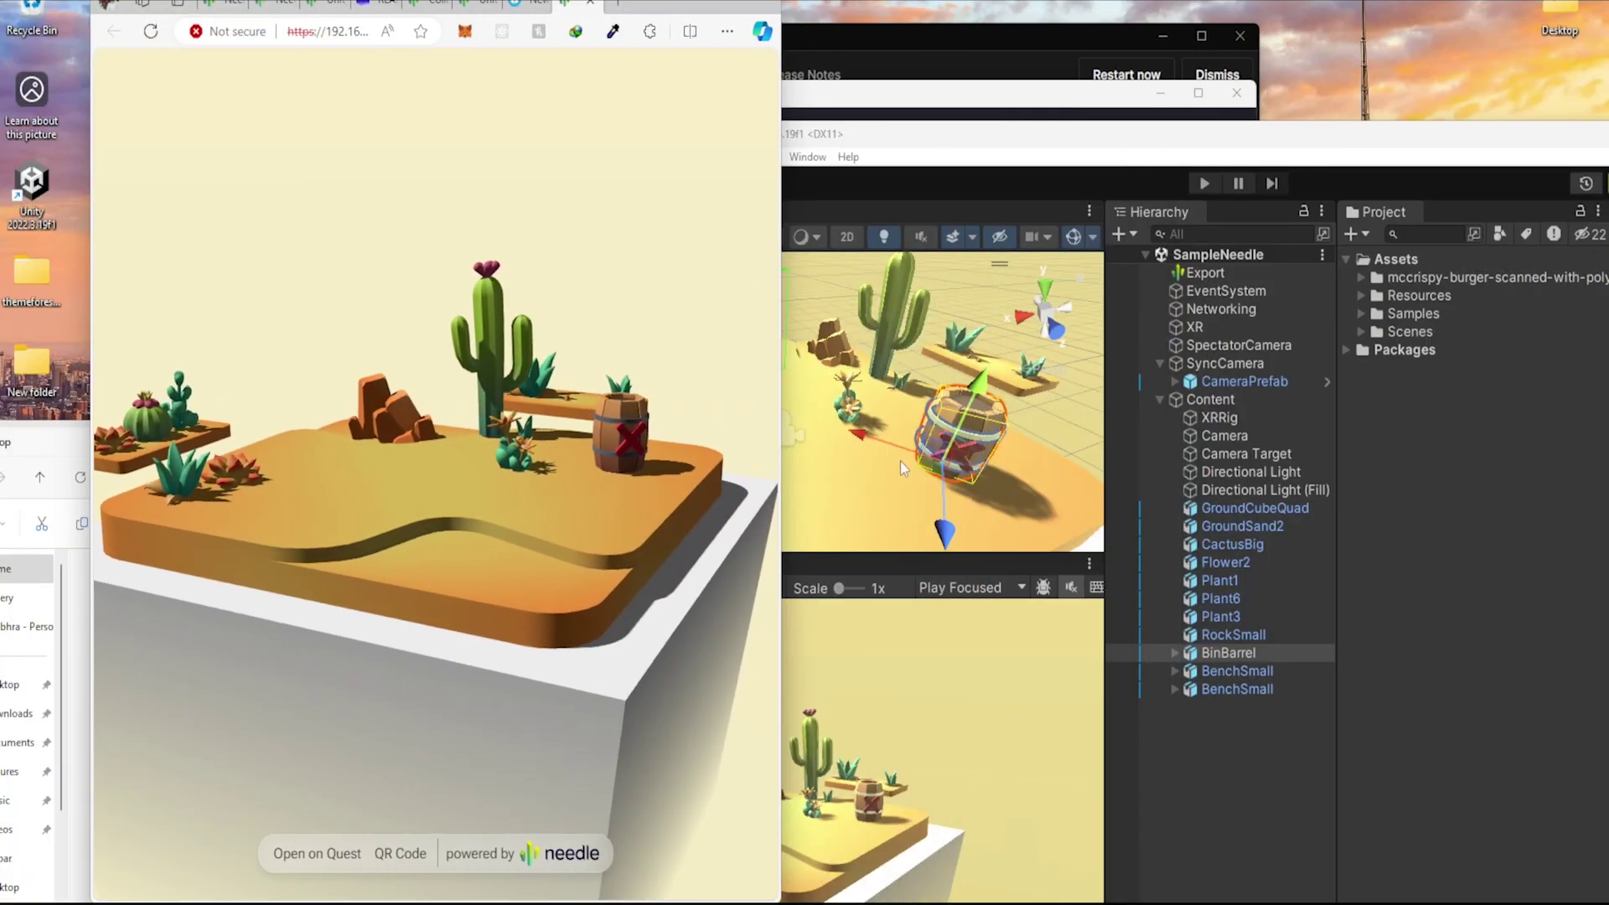
left_click(867, 443)
key("f")
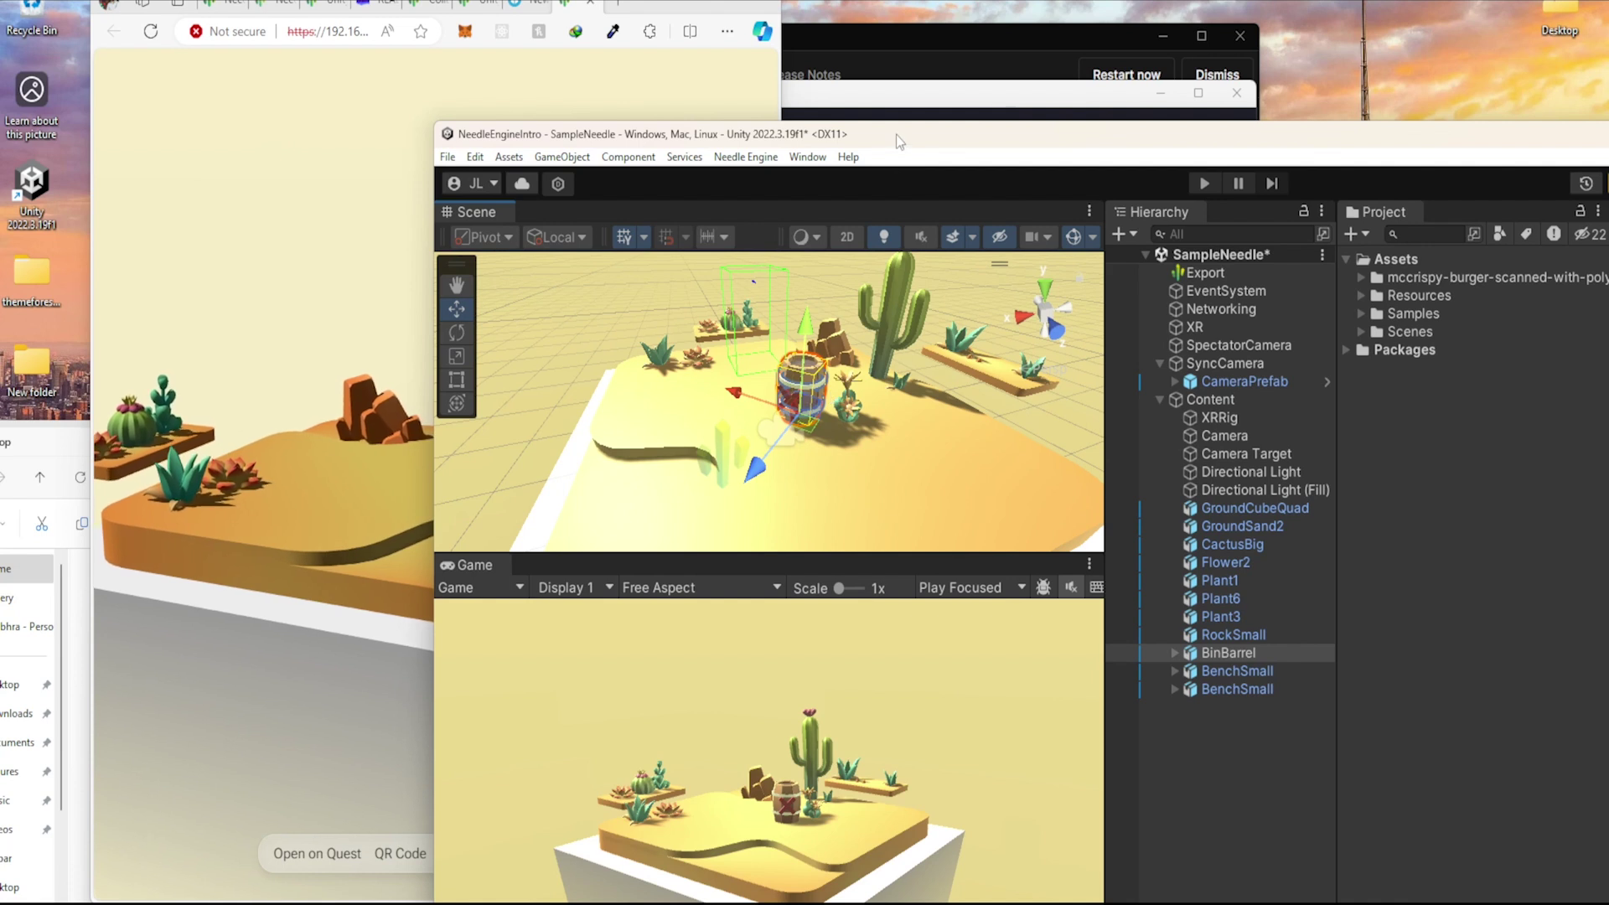
left_click_drag(896, 134, 1199, 50)
Save the scene to re-export it and check the moved barrel in the web preview.
left_click(1190, 389)
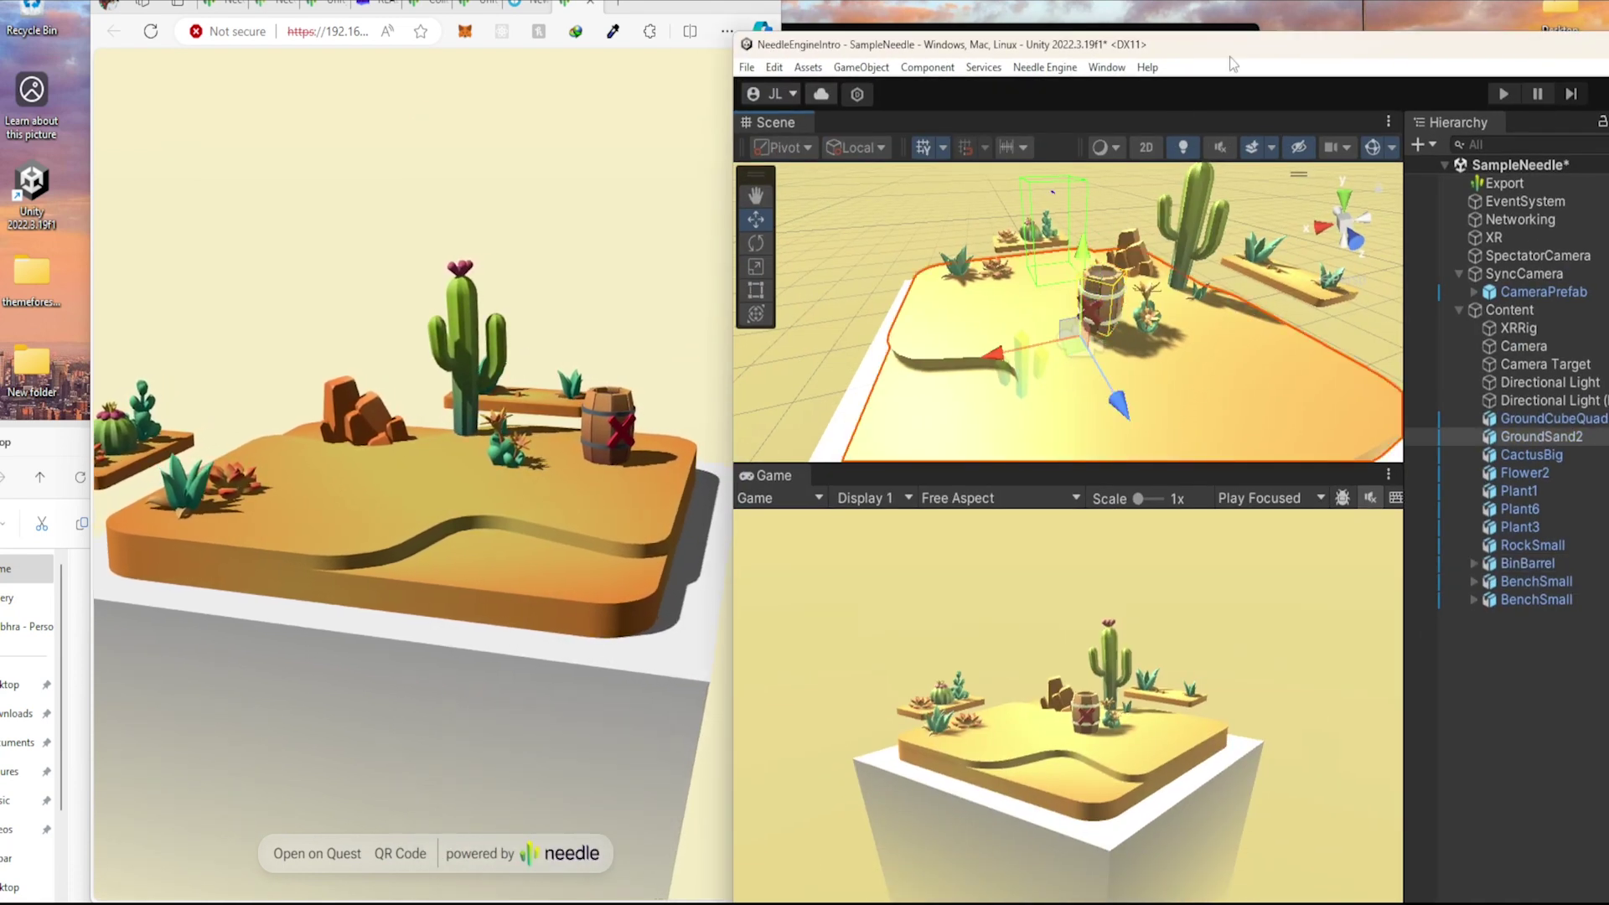
key("ctrl+s")
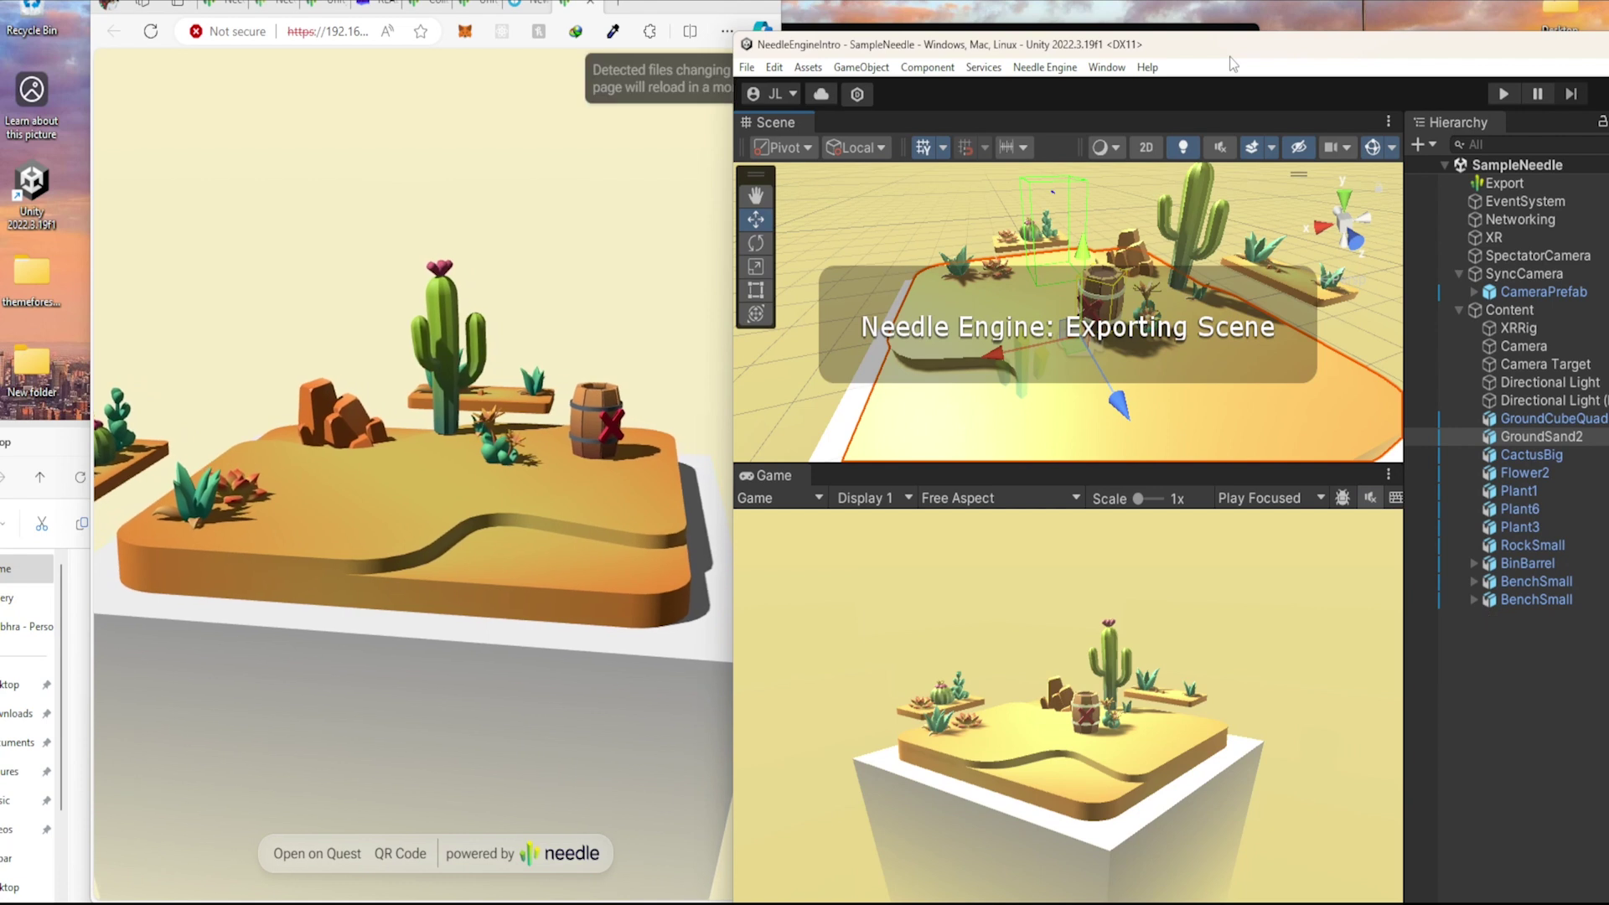
left_click(571, 218)
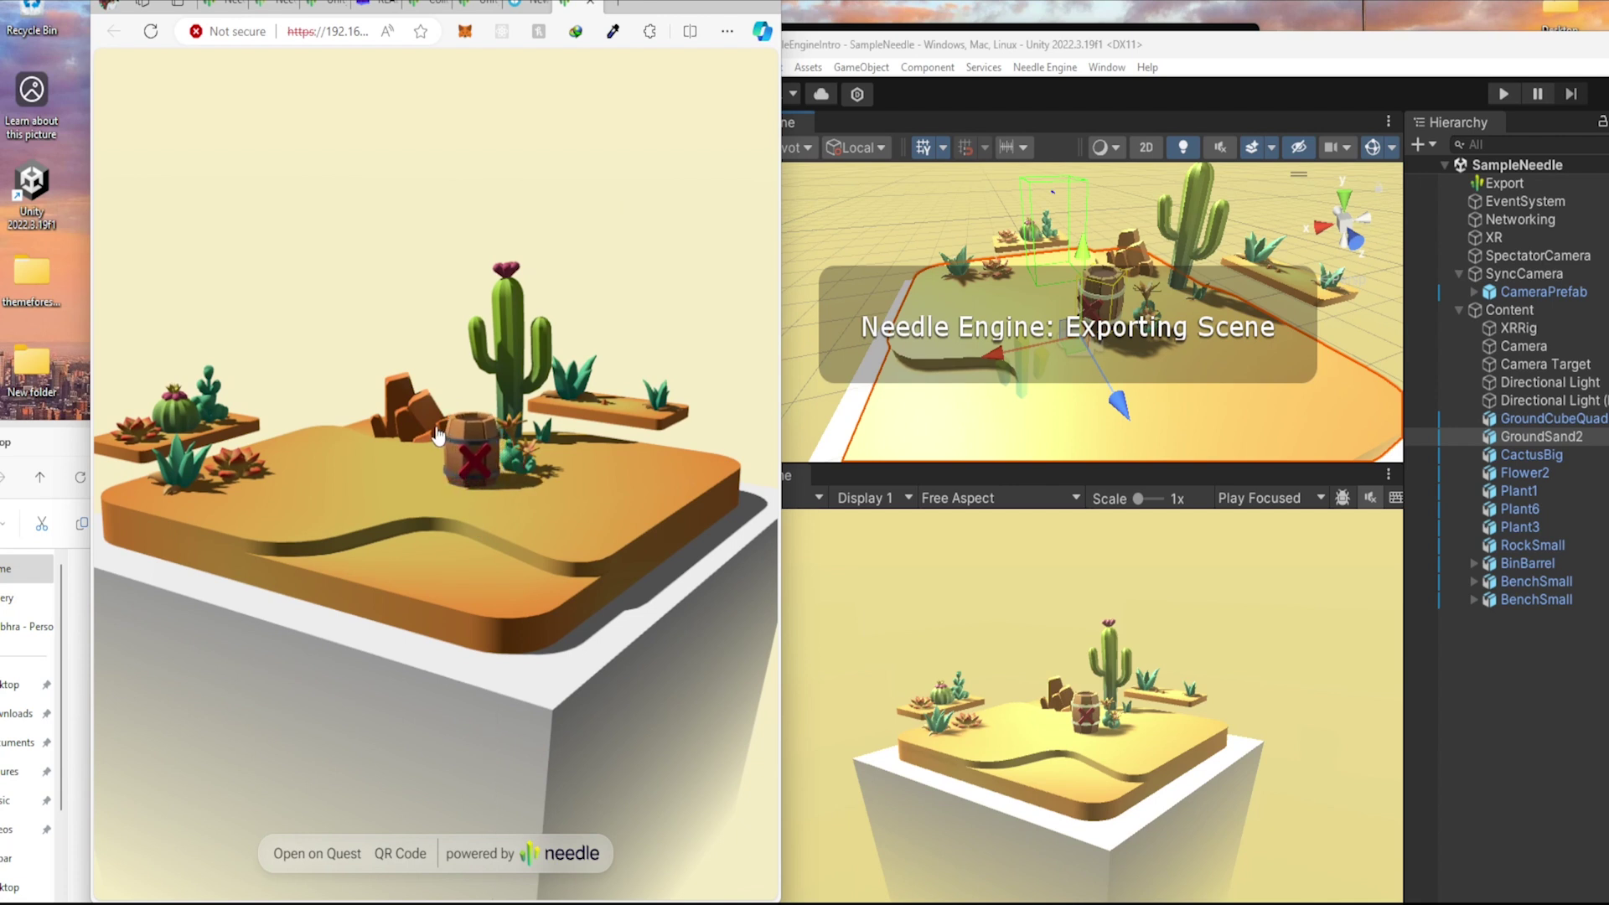
left_click_drag(360, 513, 370, 549)
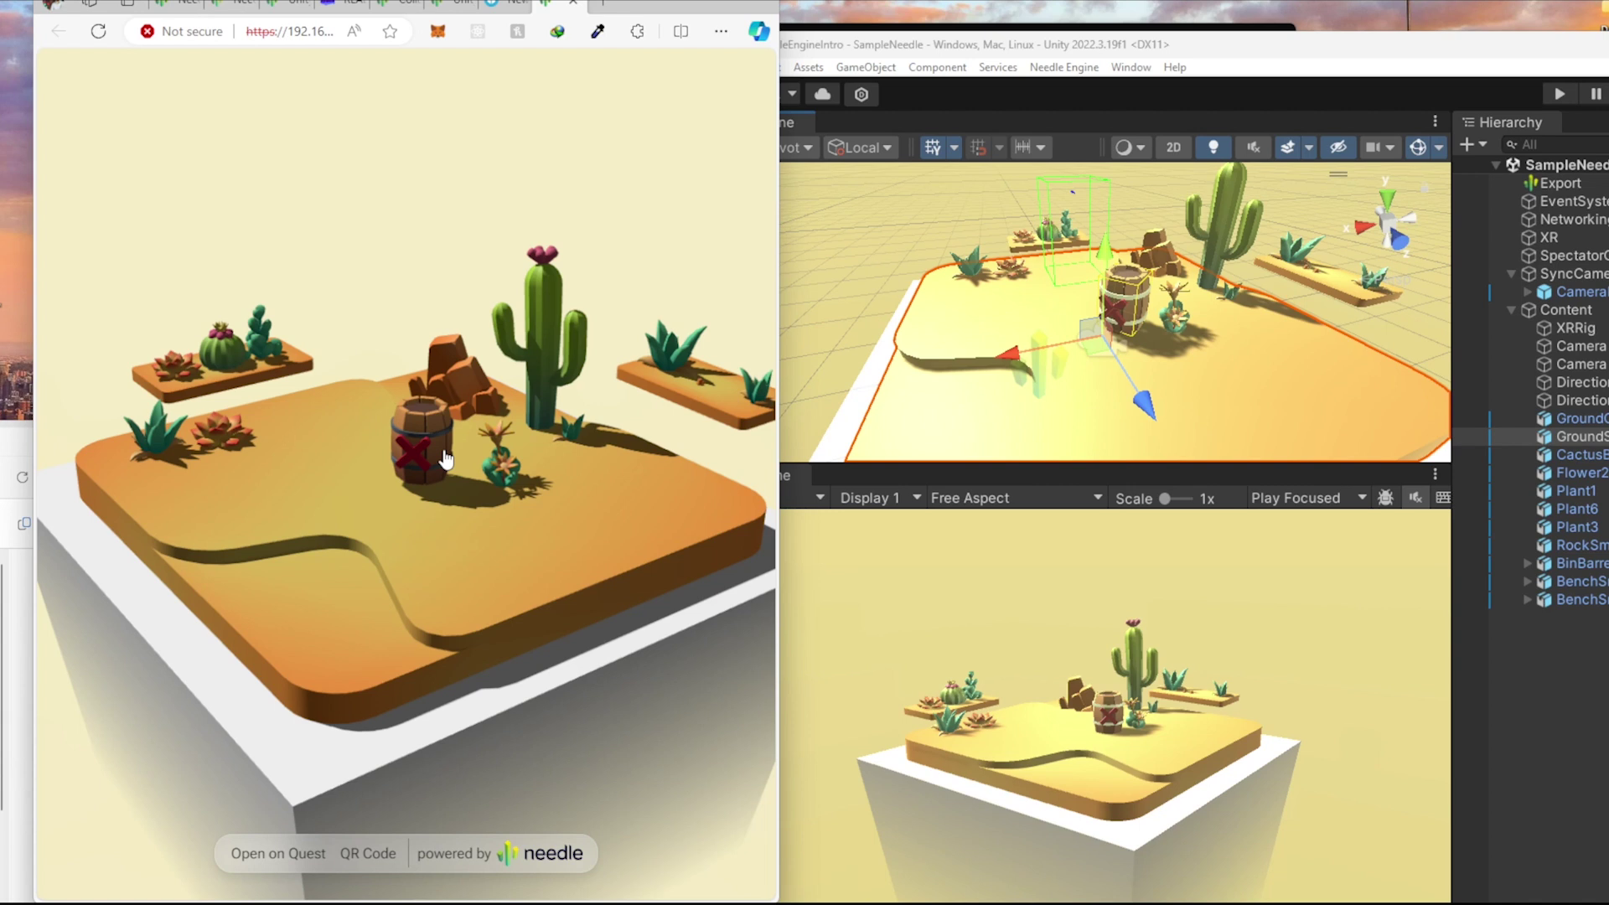
Maximize Unity and launch the code workspace from the Export object's settings.
double_click(1205, 42)
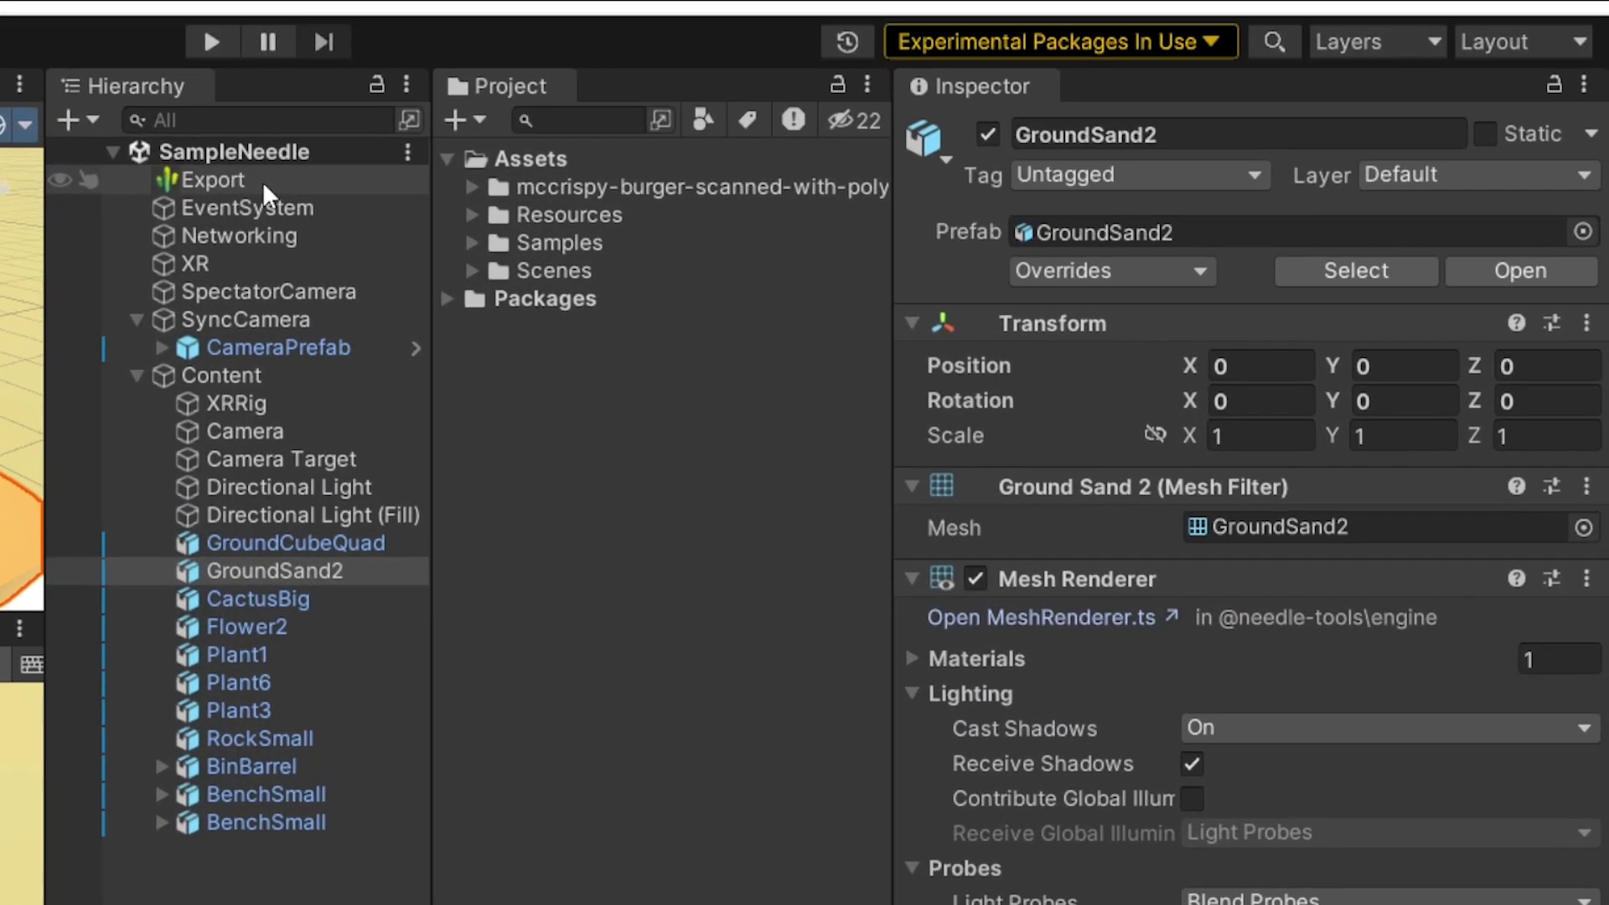
left_click(263, 181)
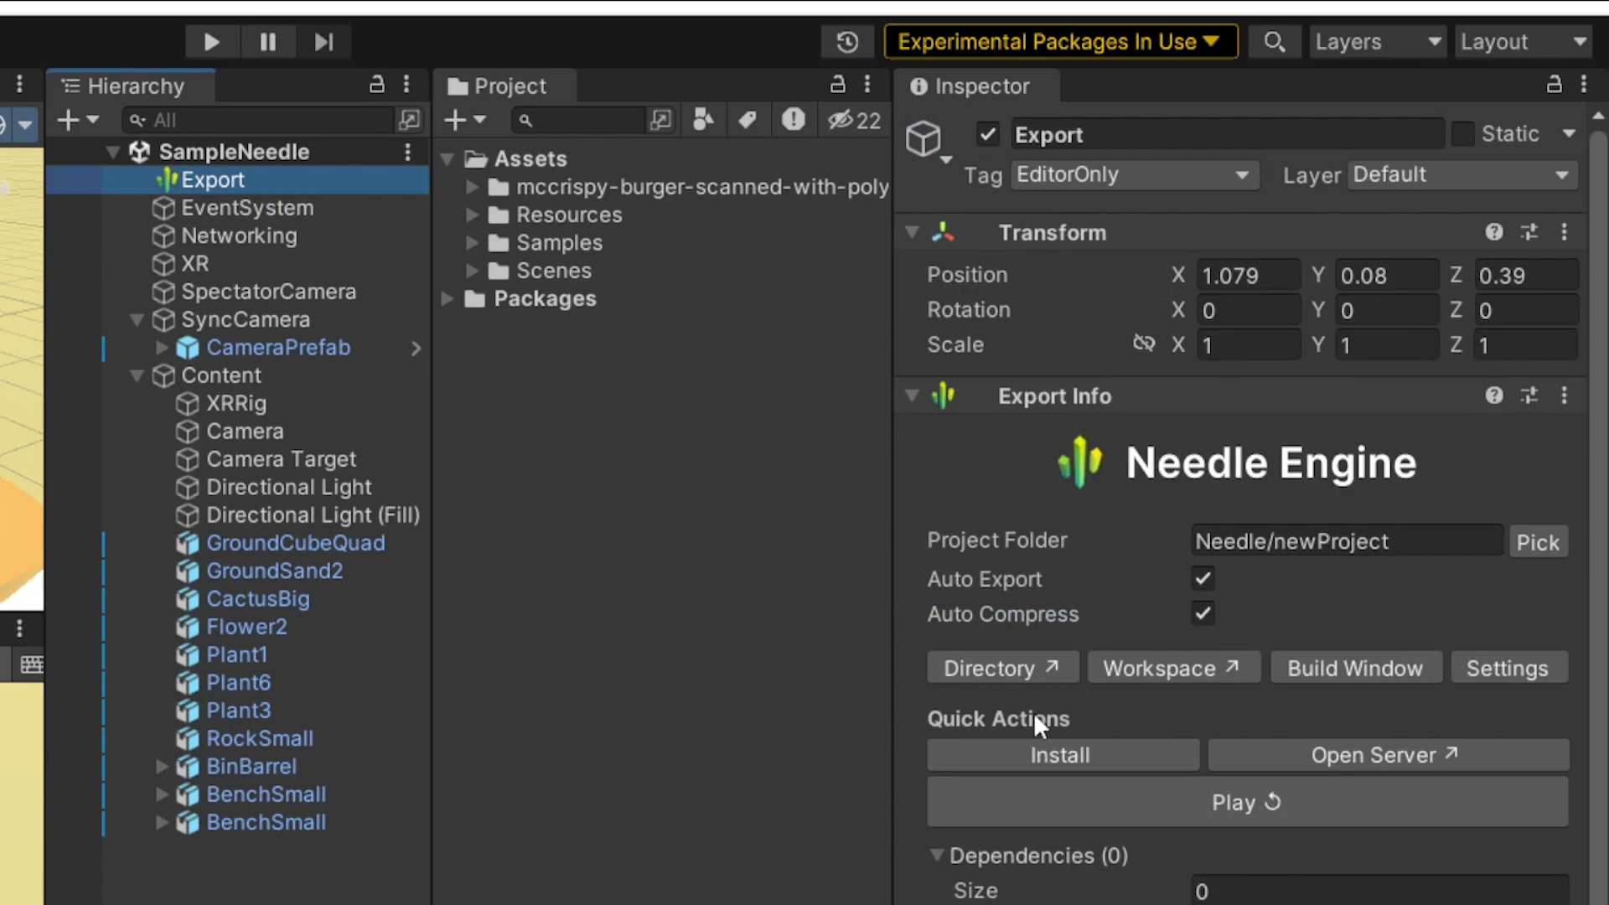
left_click(1123, 668)
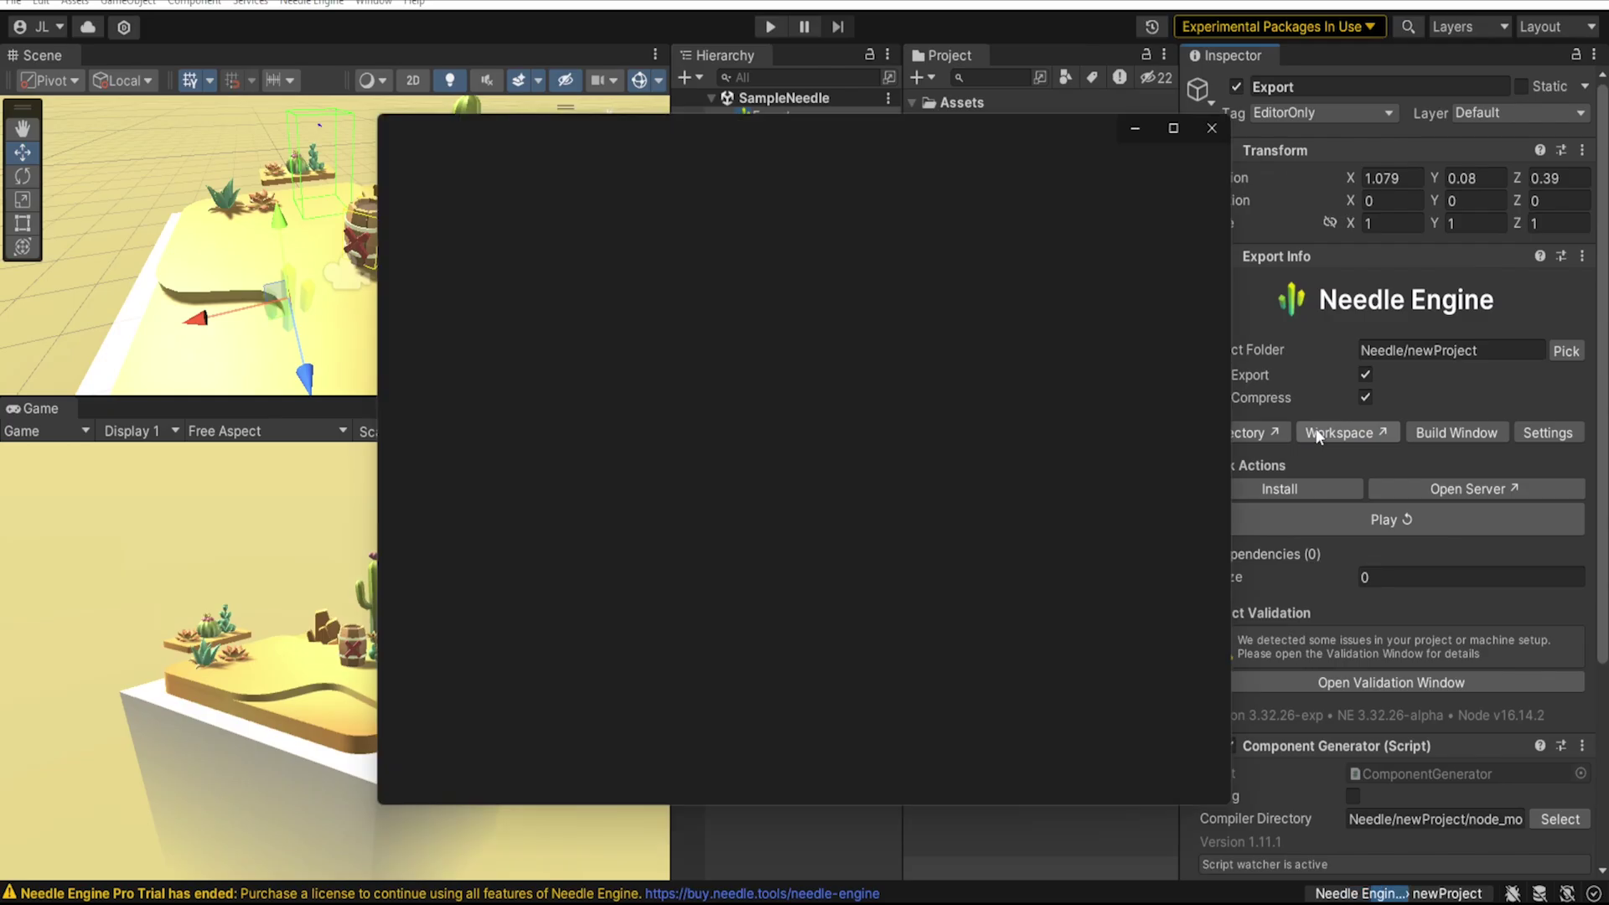
Maximize VS Code, close the Release Notes, and open src/main.ts in the newProject workspace.
left_click(1177, 124)
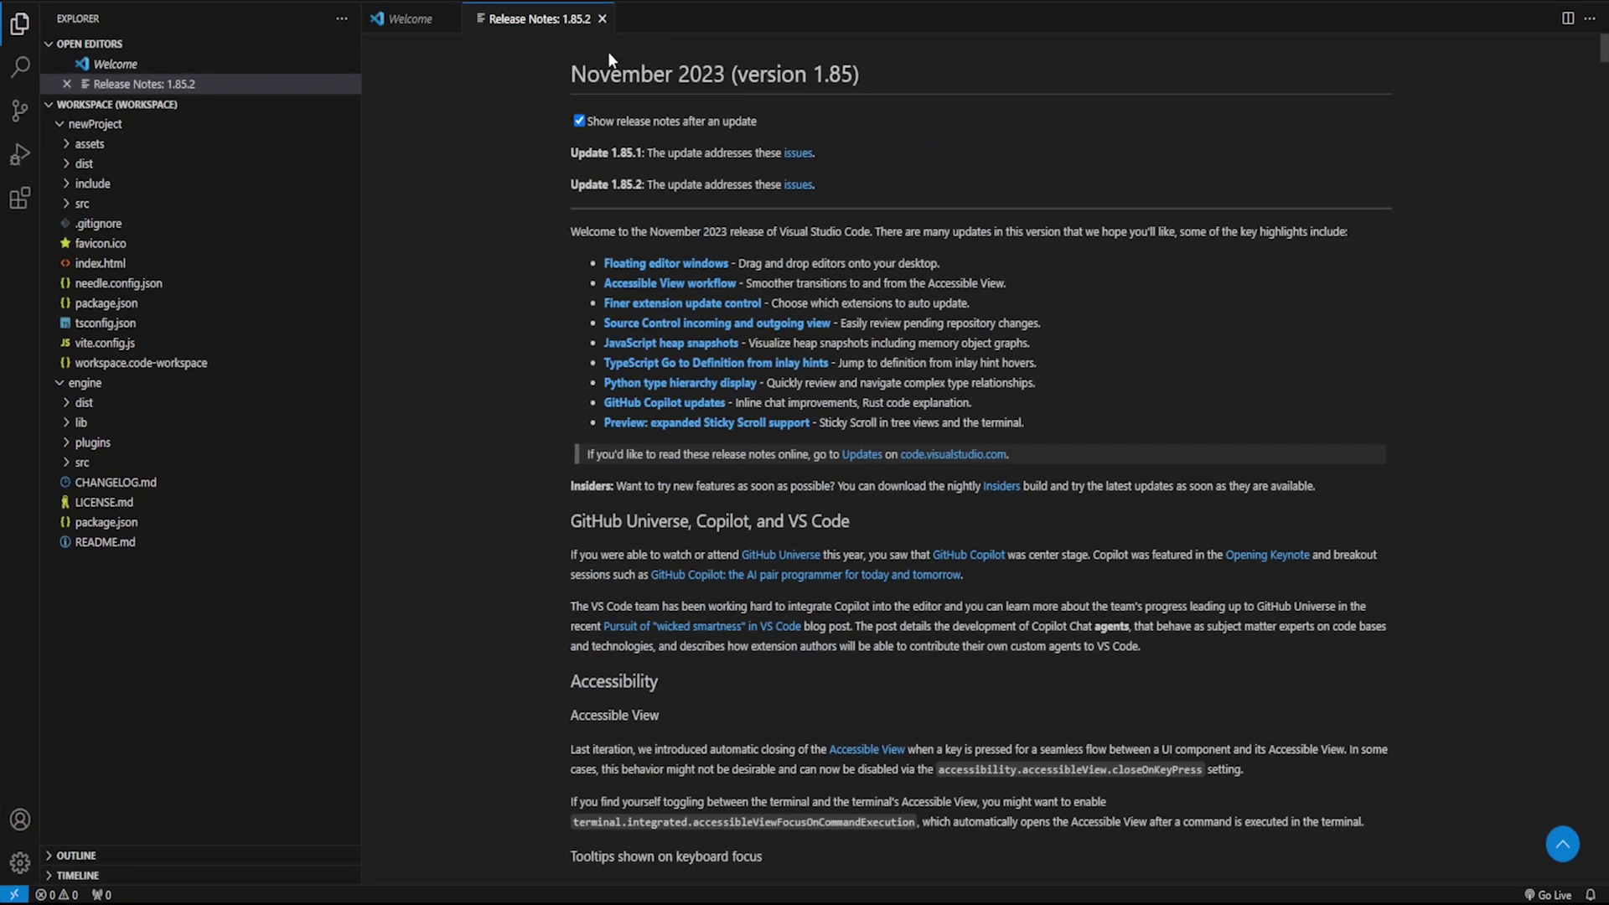
left_click(601, 19)
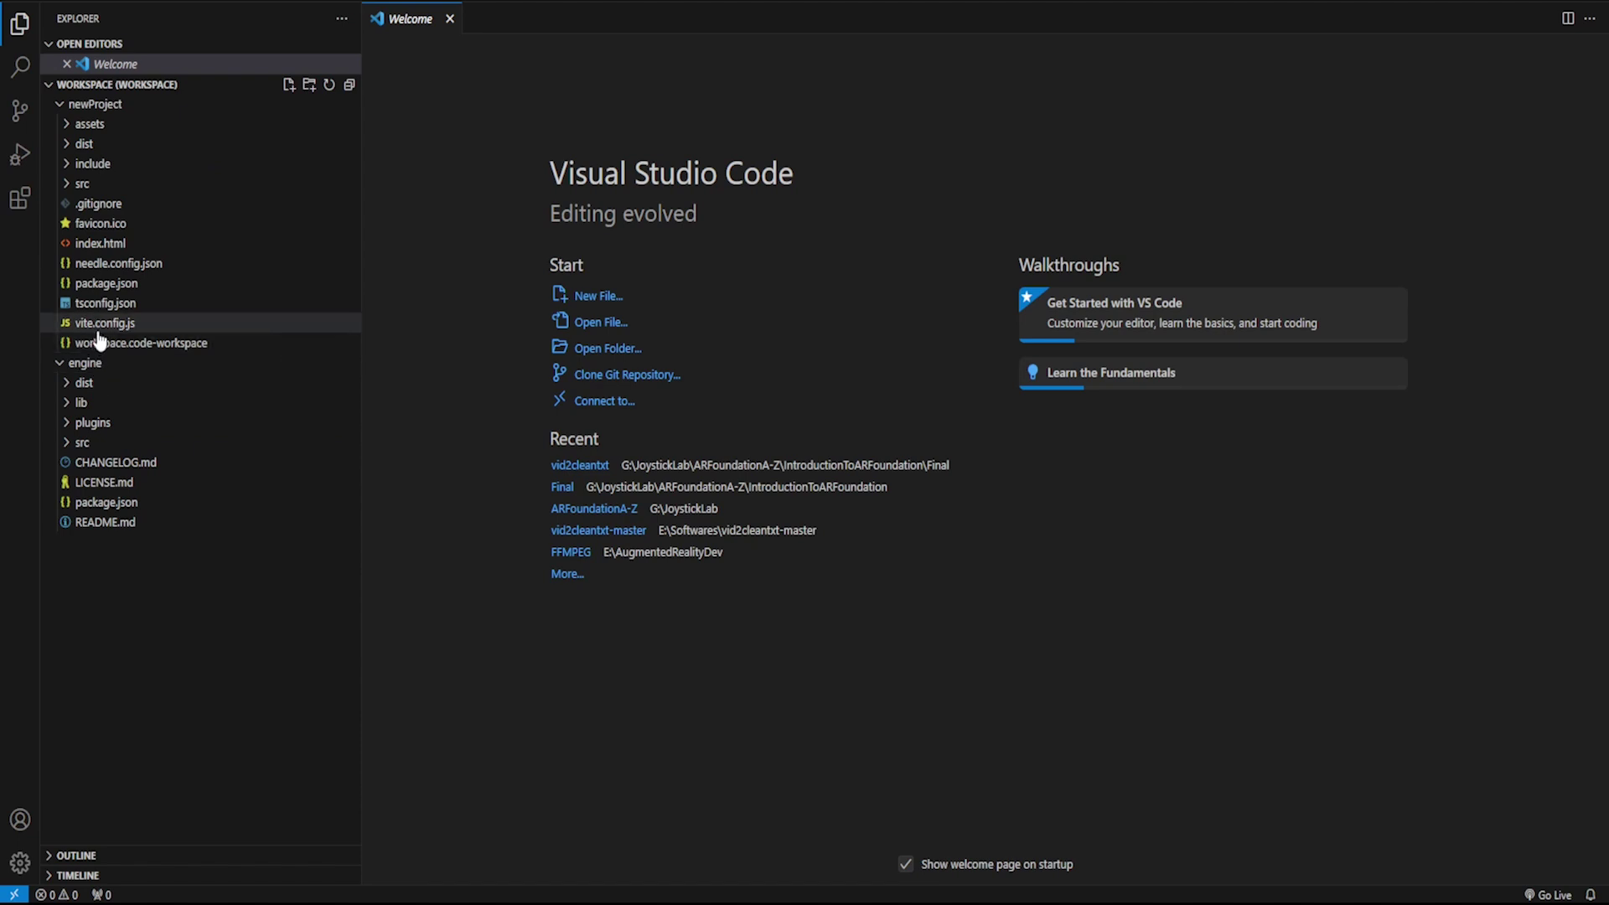
left_click(101, 183)
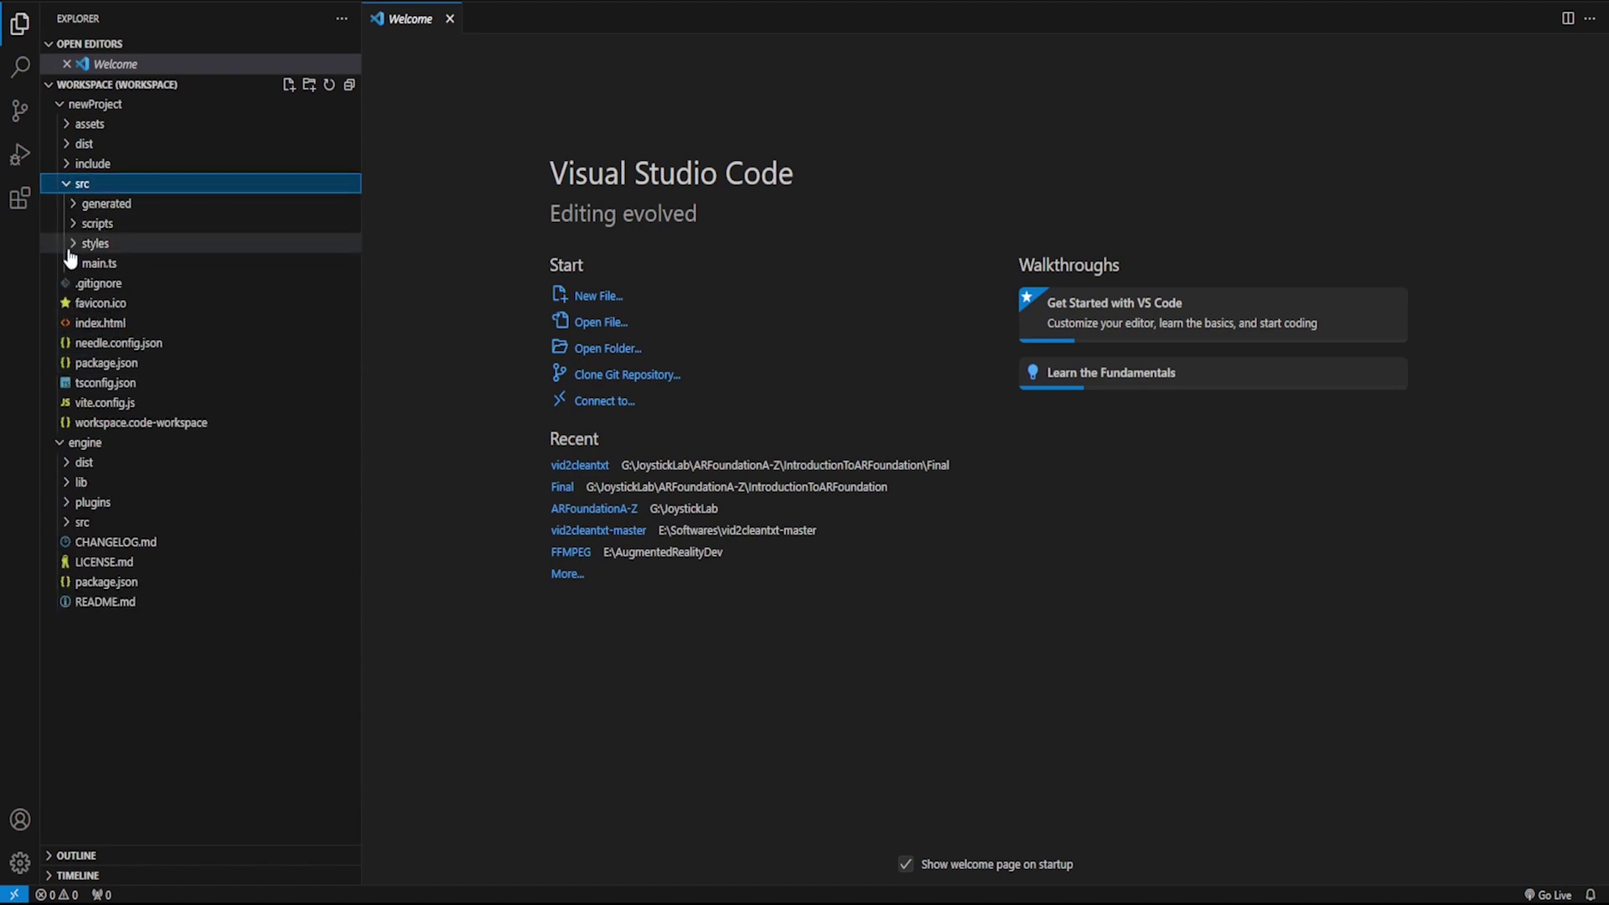
left_click(84, 263)
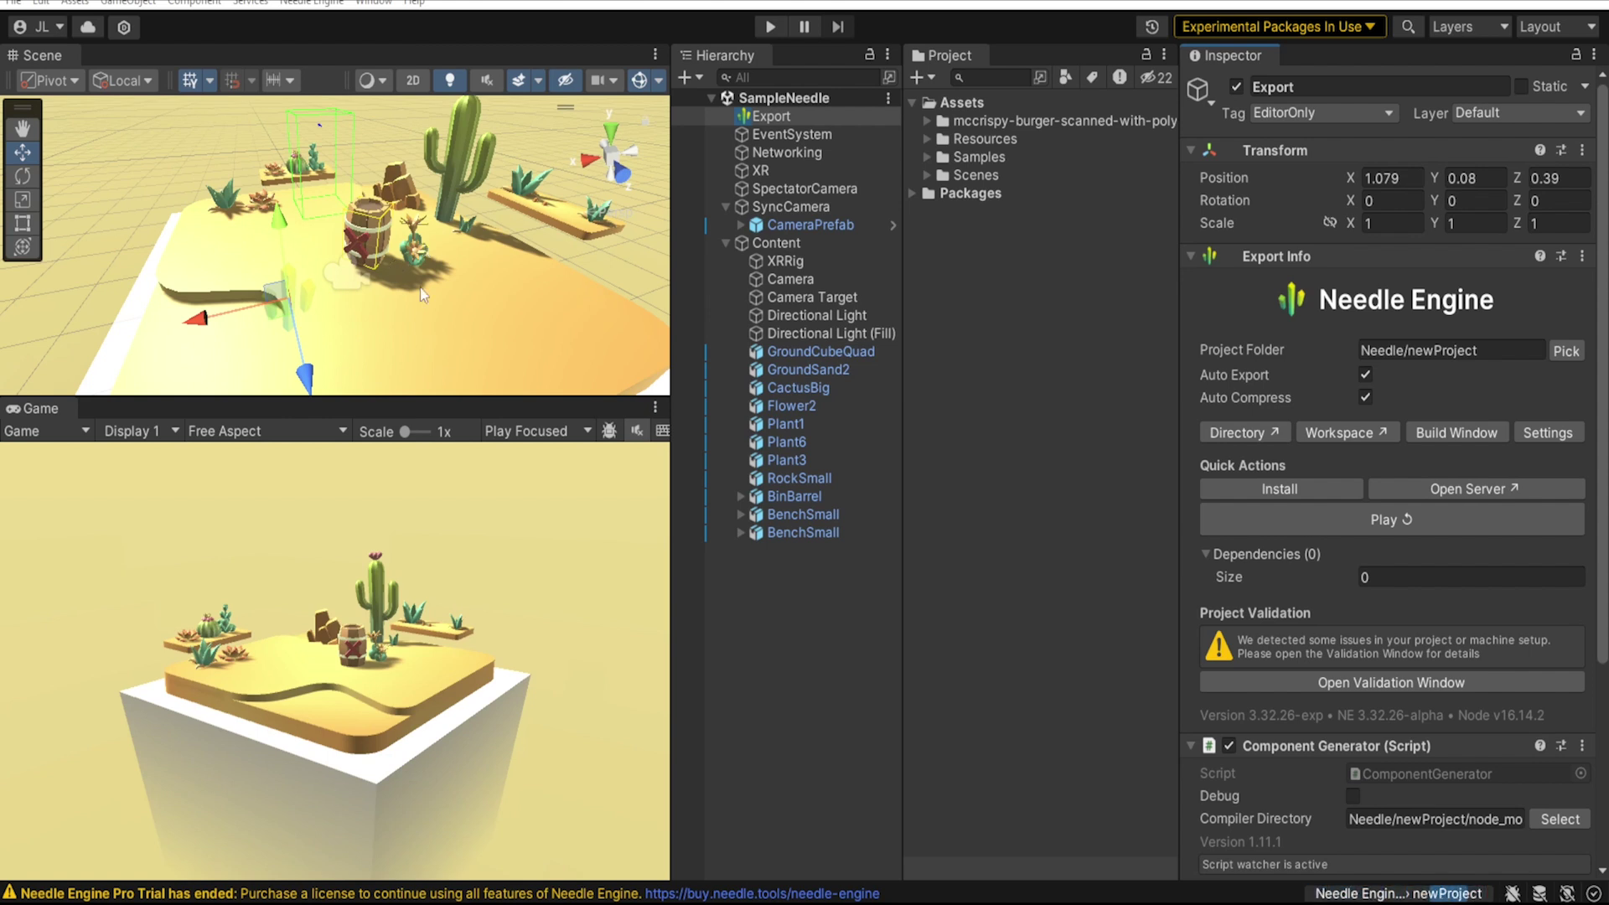
Drag the barrel to X -0.96, Z 1.34 on the desert board.
left_click(371, 227)
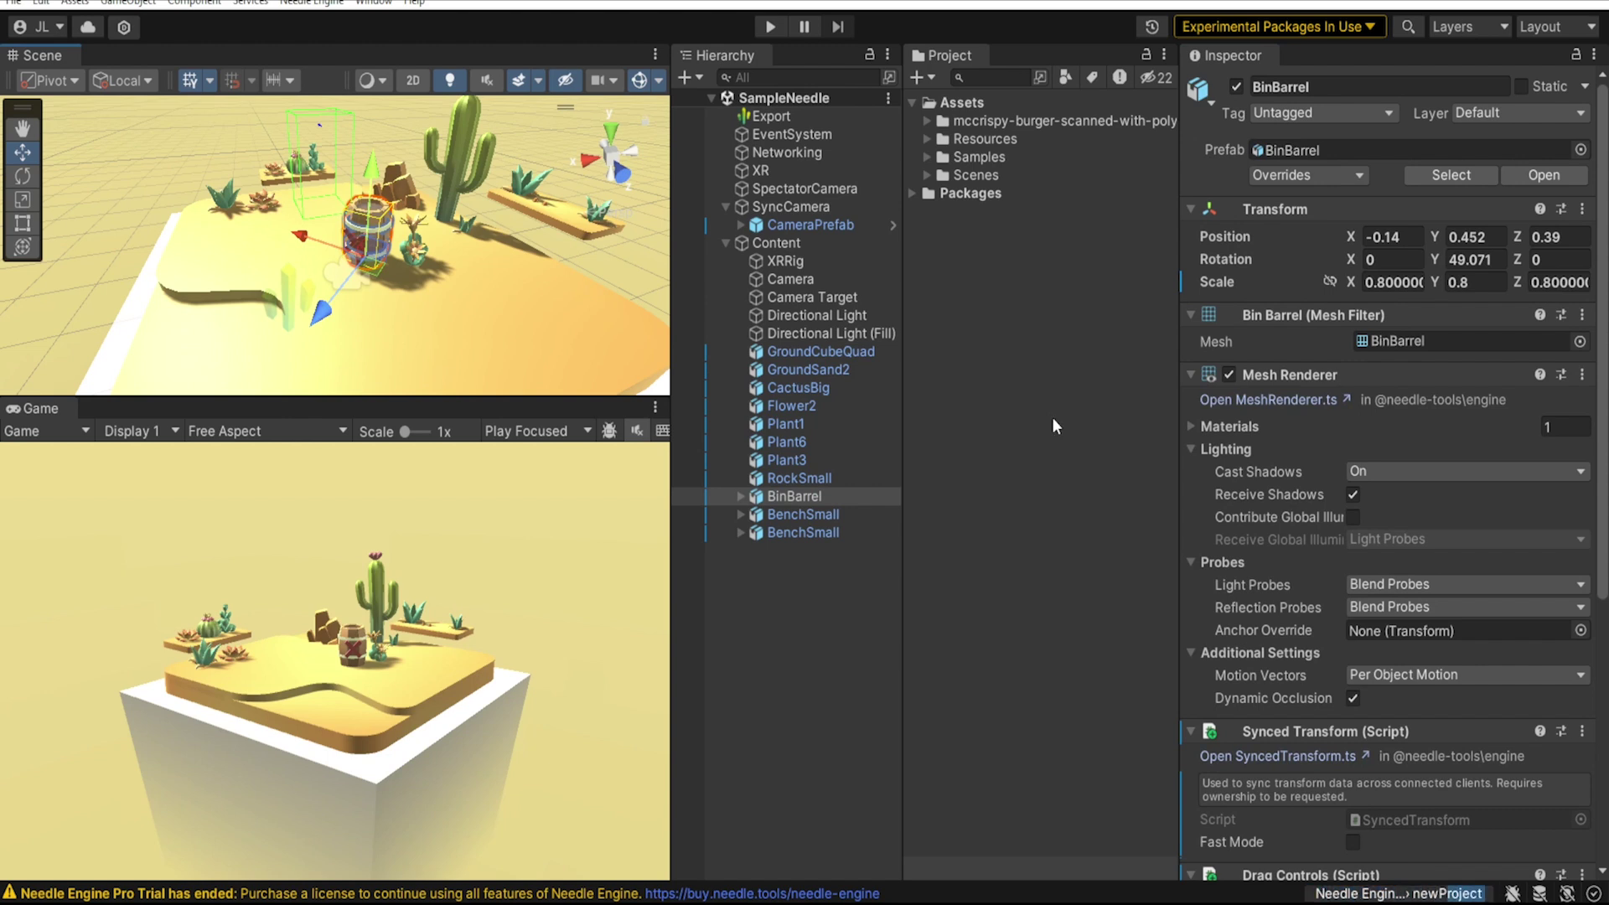
left_click_drag(311, 243, 378, 261)
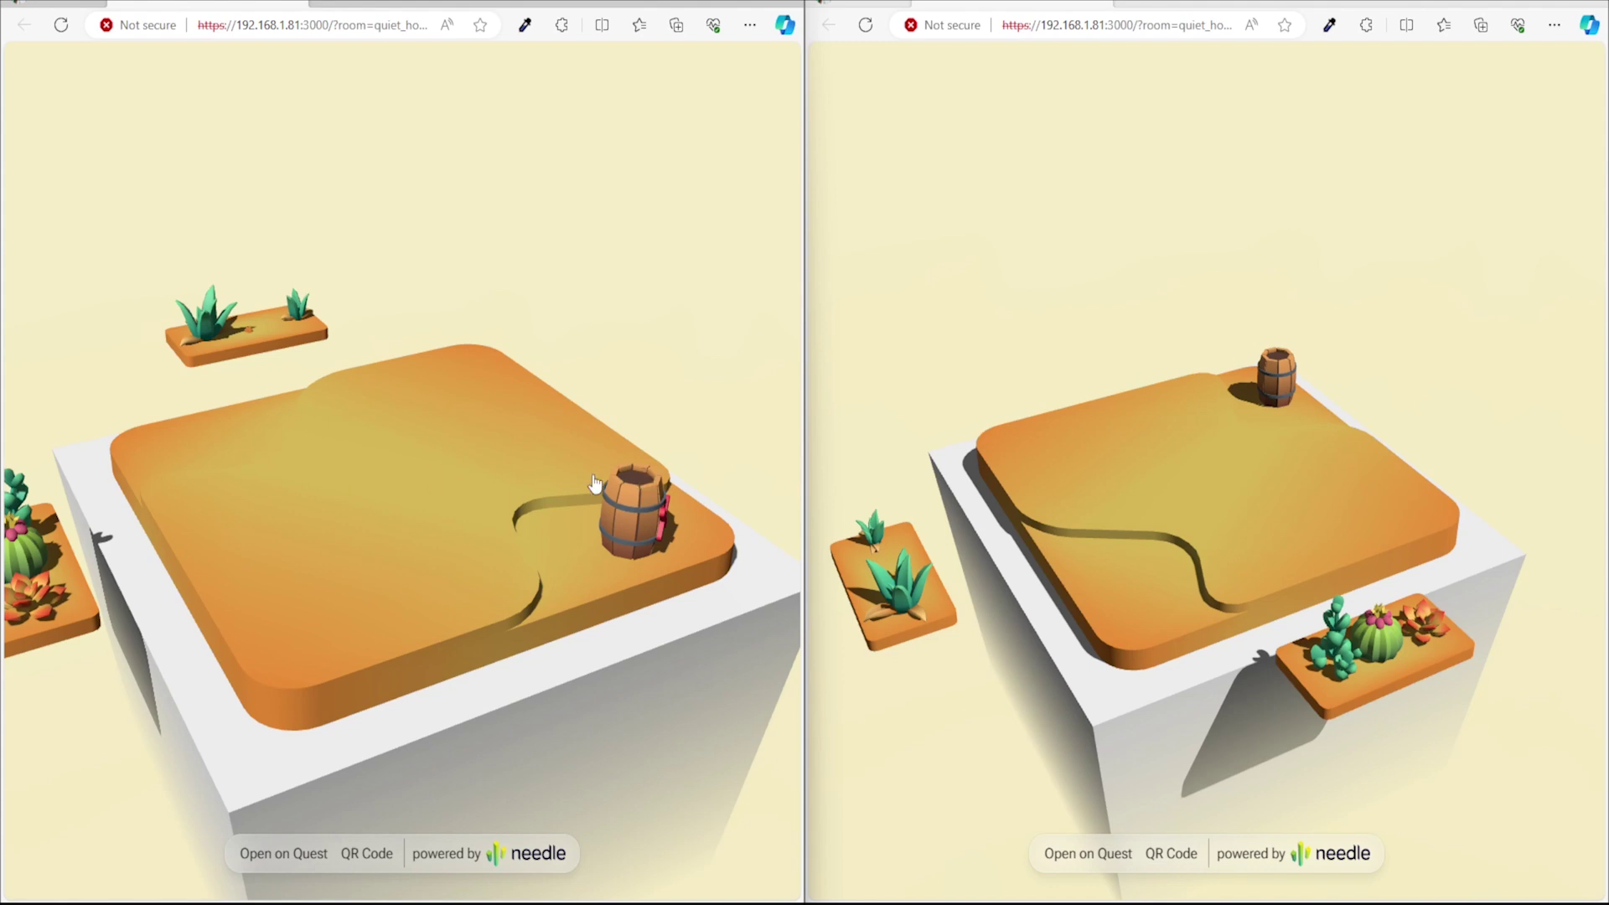
Orbit the left view to a low side angle and move the small cactus toward the barrel.
left_click_drag(287, 499, 858, 495)
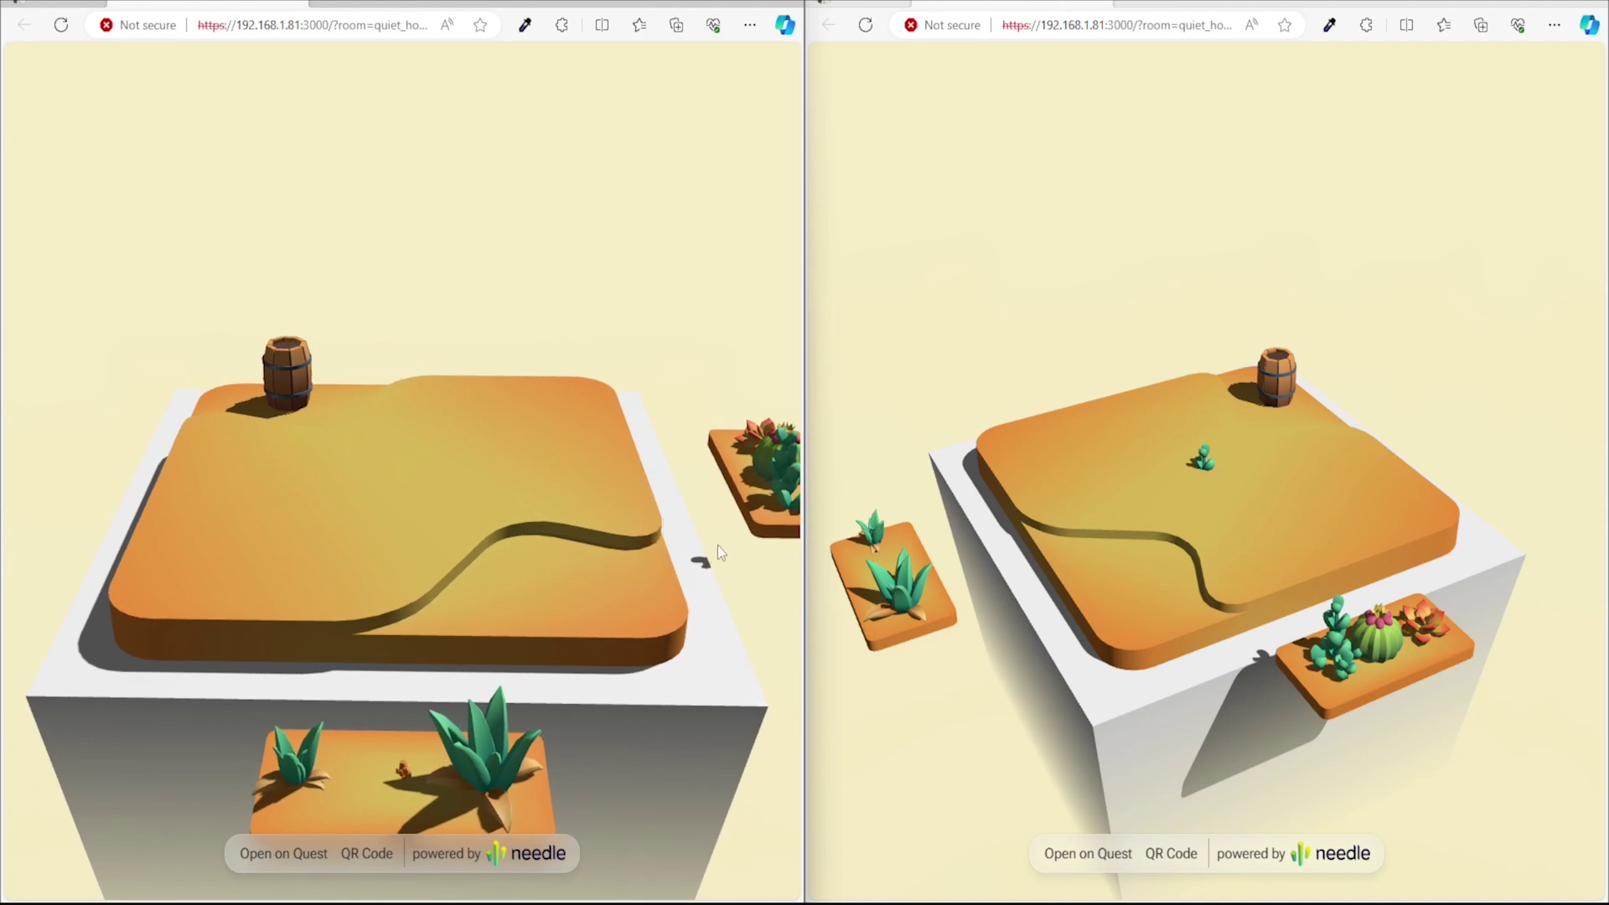
left_click_drag(717, 545, 642, 496)
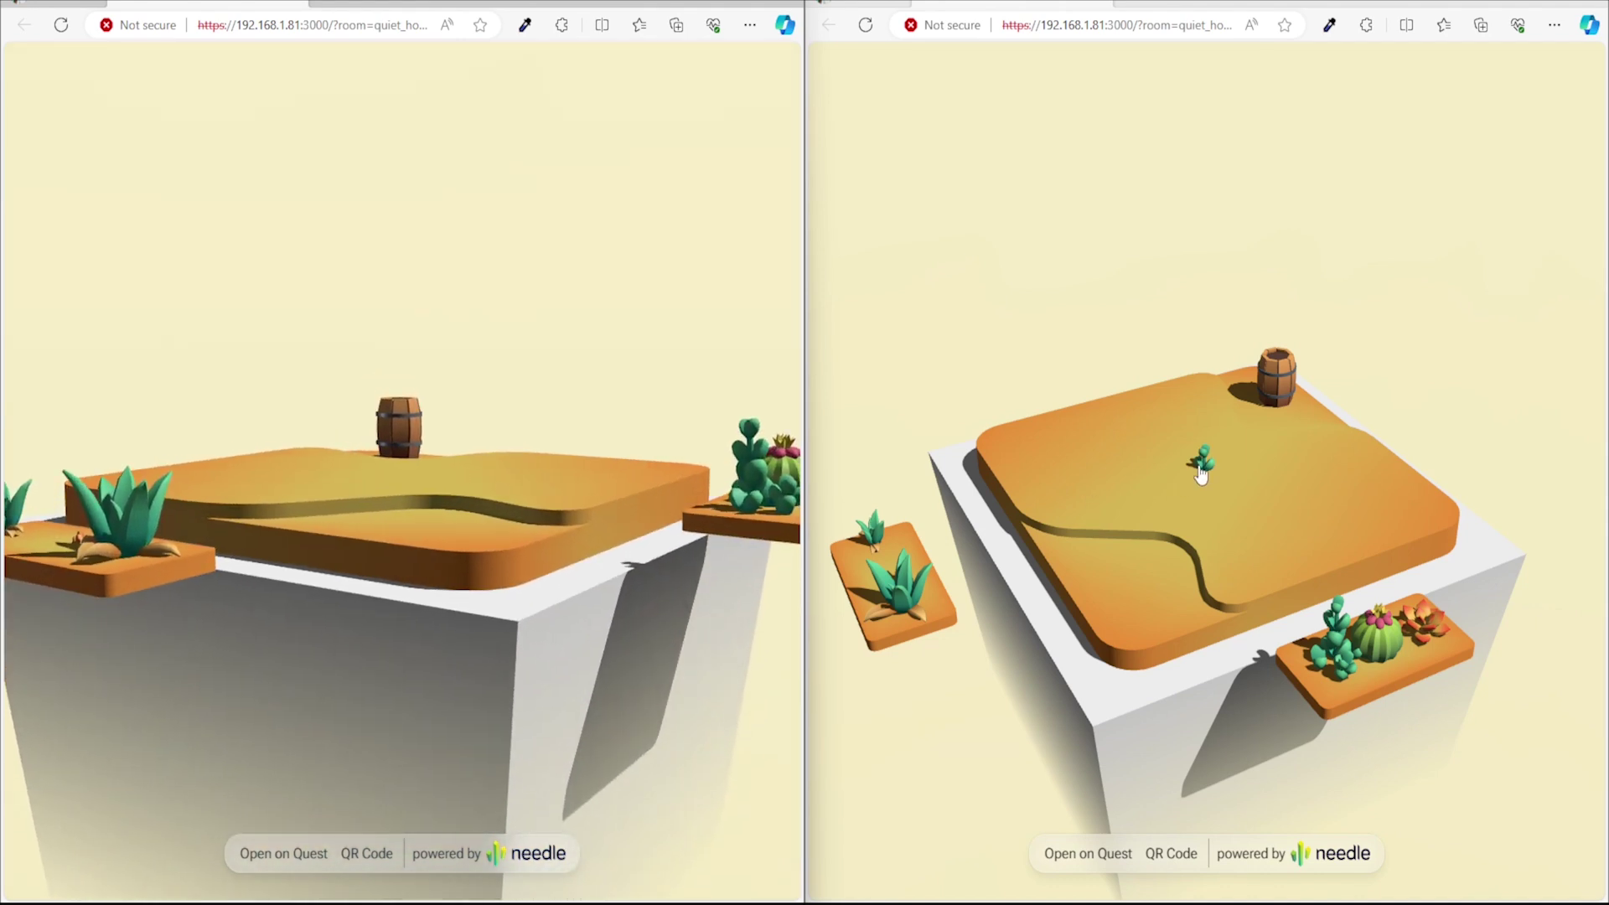
mouse_move(1200, 474)
left_mouse_down()
mouse_move(1204, 383)
mouse_move(1208, 459)
left_mouse_up()
left_click_drag(435, 511, 449, 546)
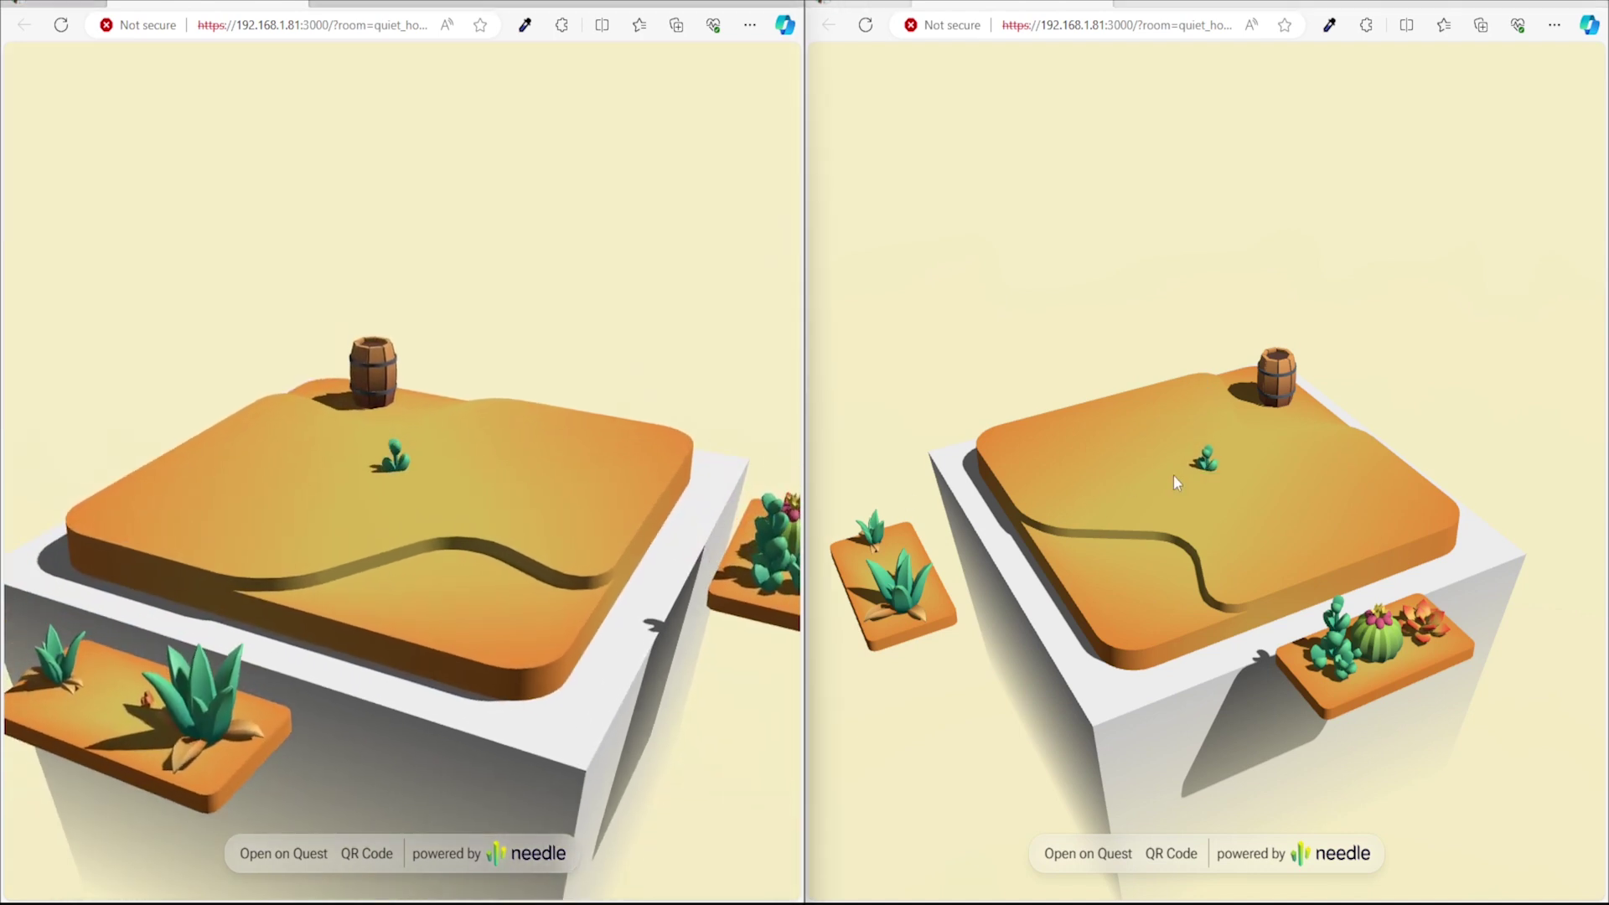
left_click_drag(1207, 457, 1371, 405)
Lift the barrel and set it down beside the cactus, then orbit the right view up.
left_click_drag(1044, 442, 1039, 381)
left_click_drag(1049, 463, 1134, 539)
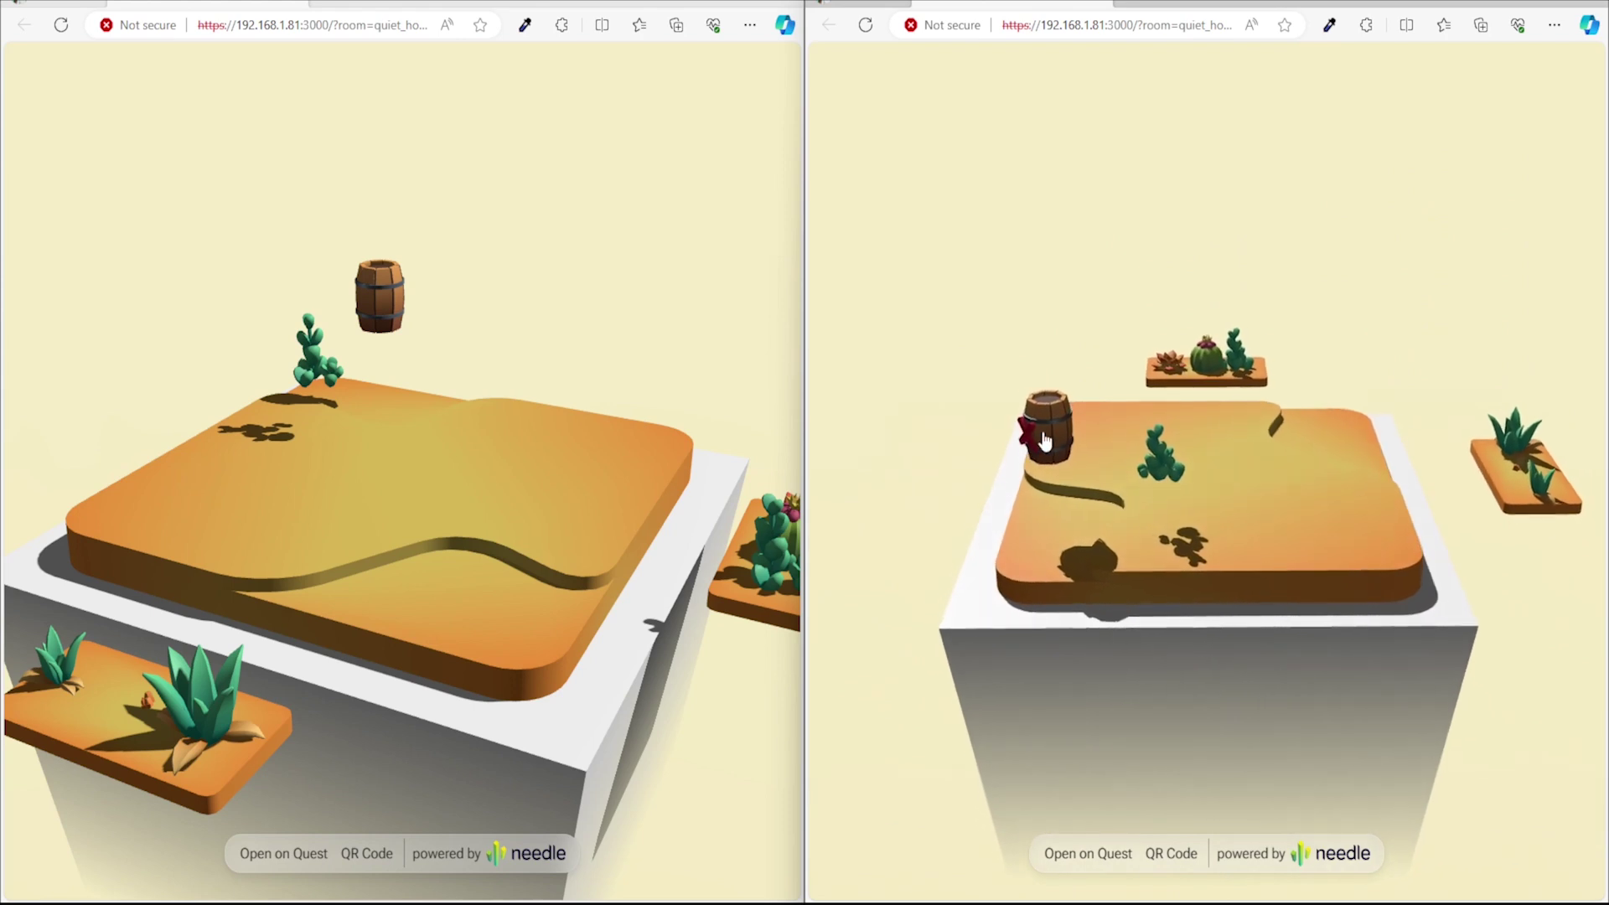
mouse_move(1045, 442)
left_mouse_down()
mouse_move(1039, 521)
mouse_move(1081, 471)
mouse_move(1151, 449)
mouse_move(1228, 472)
mouse_move(1190, 485)
mouse_move(1232, 471)
mouse_move(1128, 465)
mouse_move(1183, 347)
mouse_move(1184, 395)
mouse_move(1202, 399)
left_mouse_up()
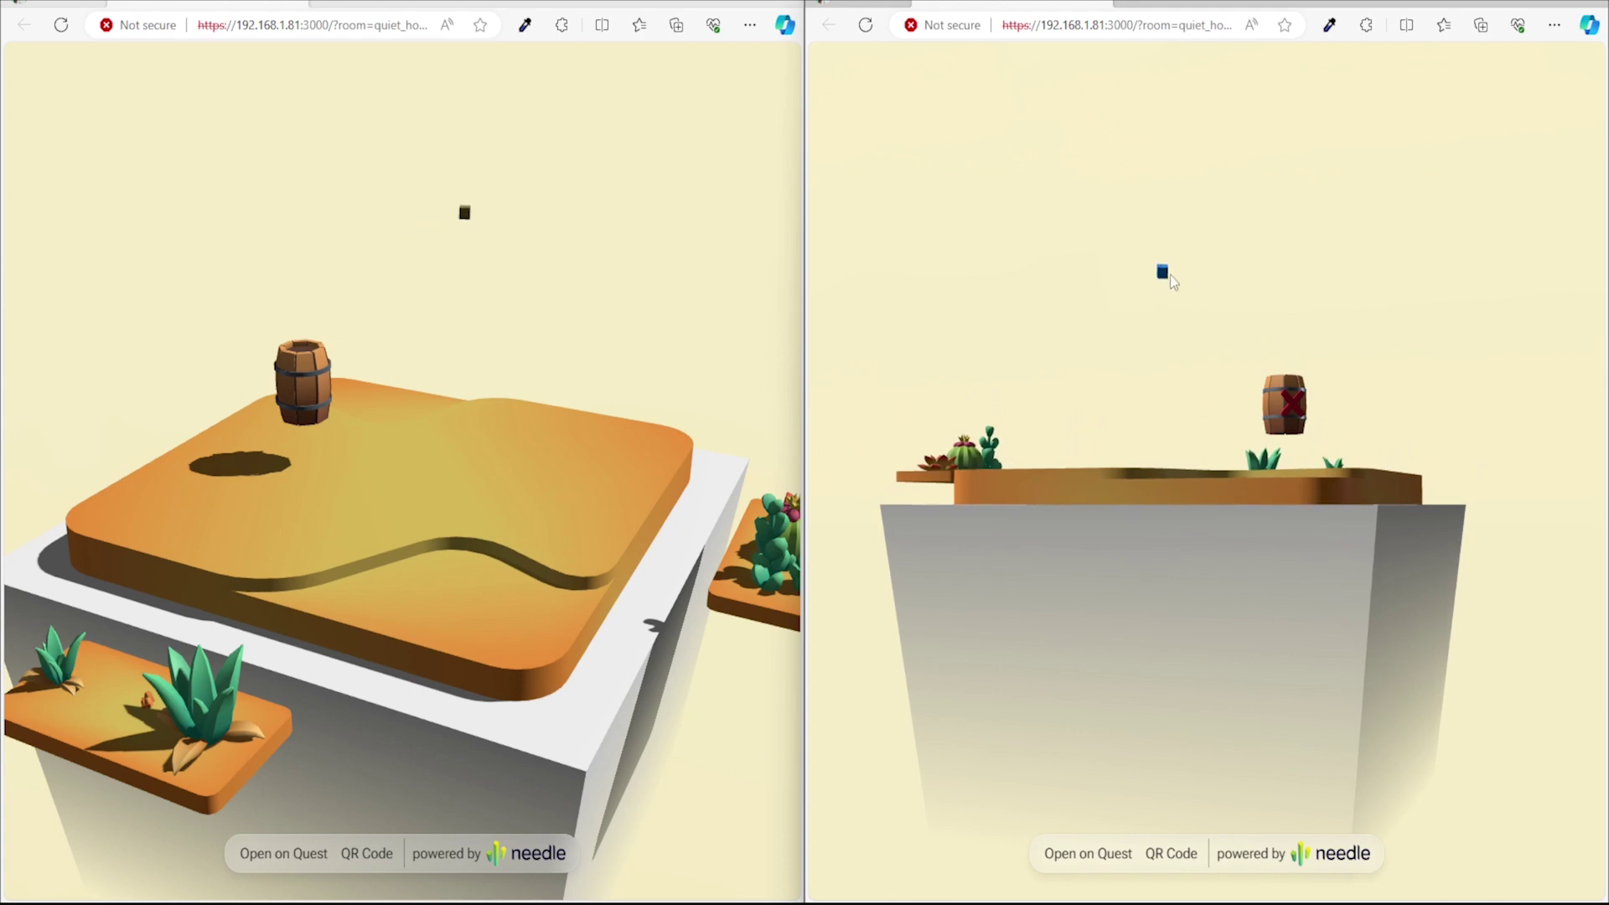
left_click_drag(1162, 342, 1220, 395)
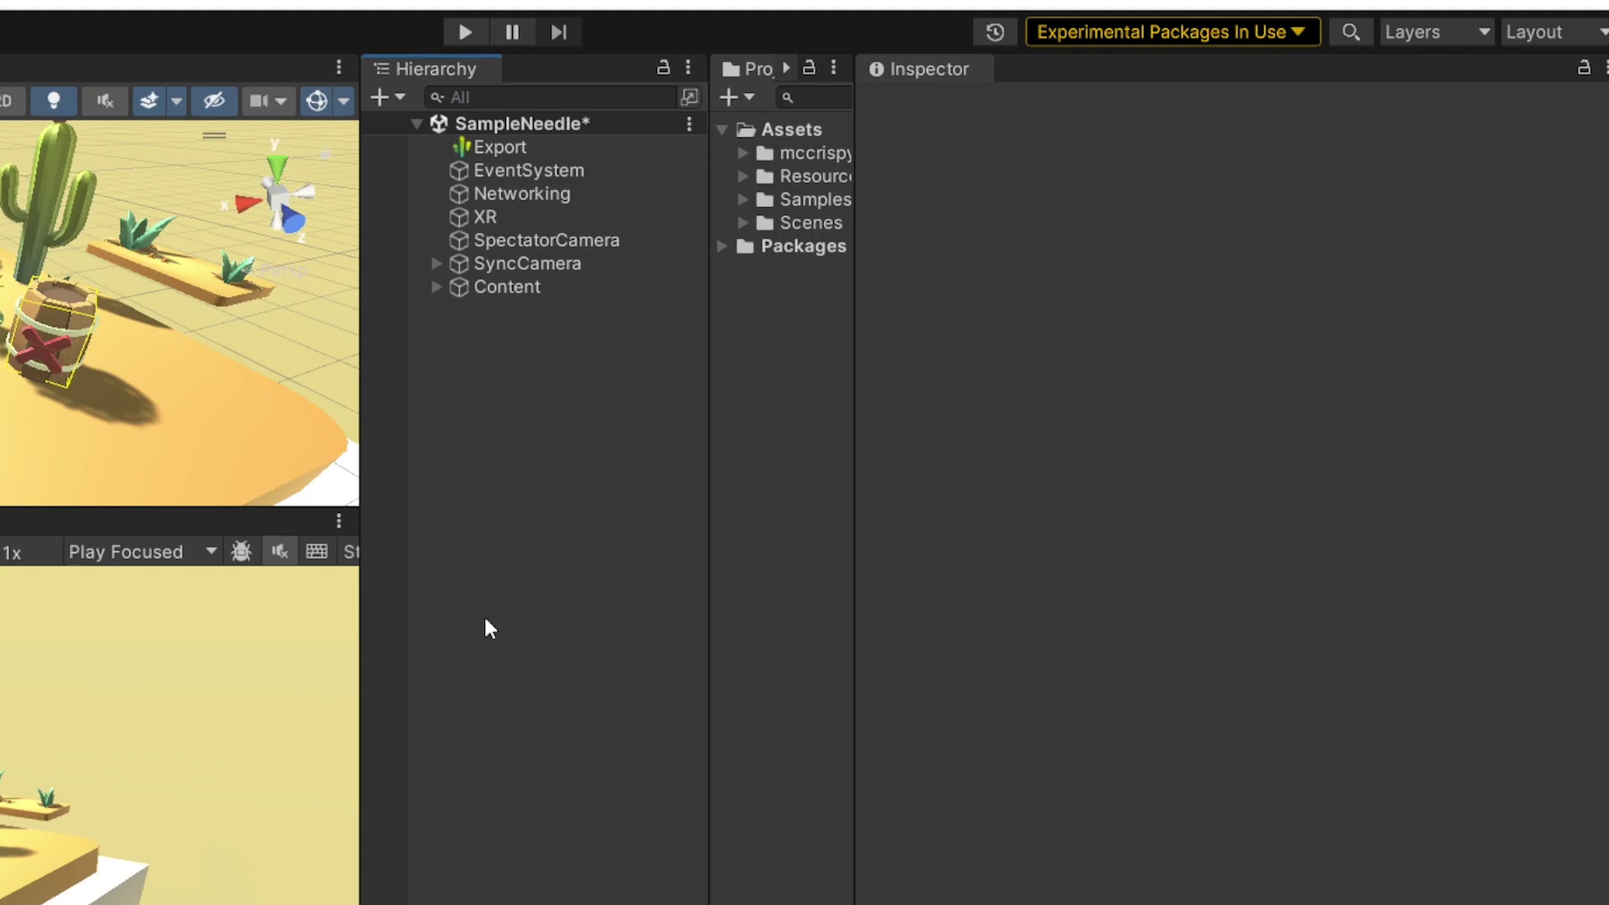
Select XR and review its Web XR settings, including the Ar Scene Scale and Use XR Anchor tooltips.
left_click(519, 216)
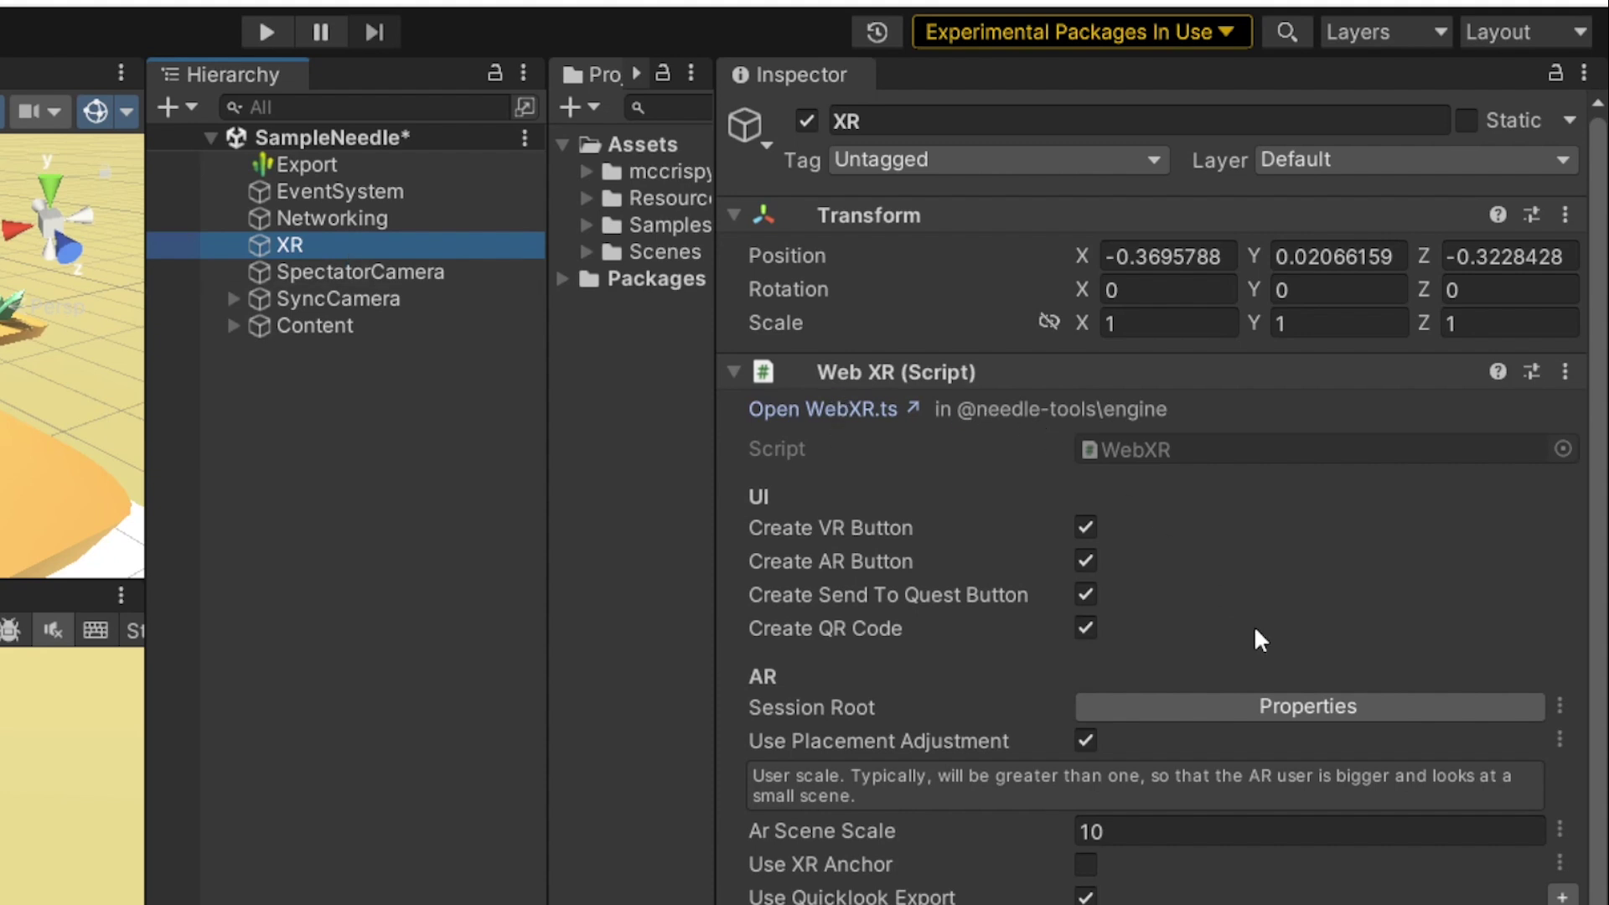
scroll(1212, 664, "down", 3)
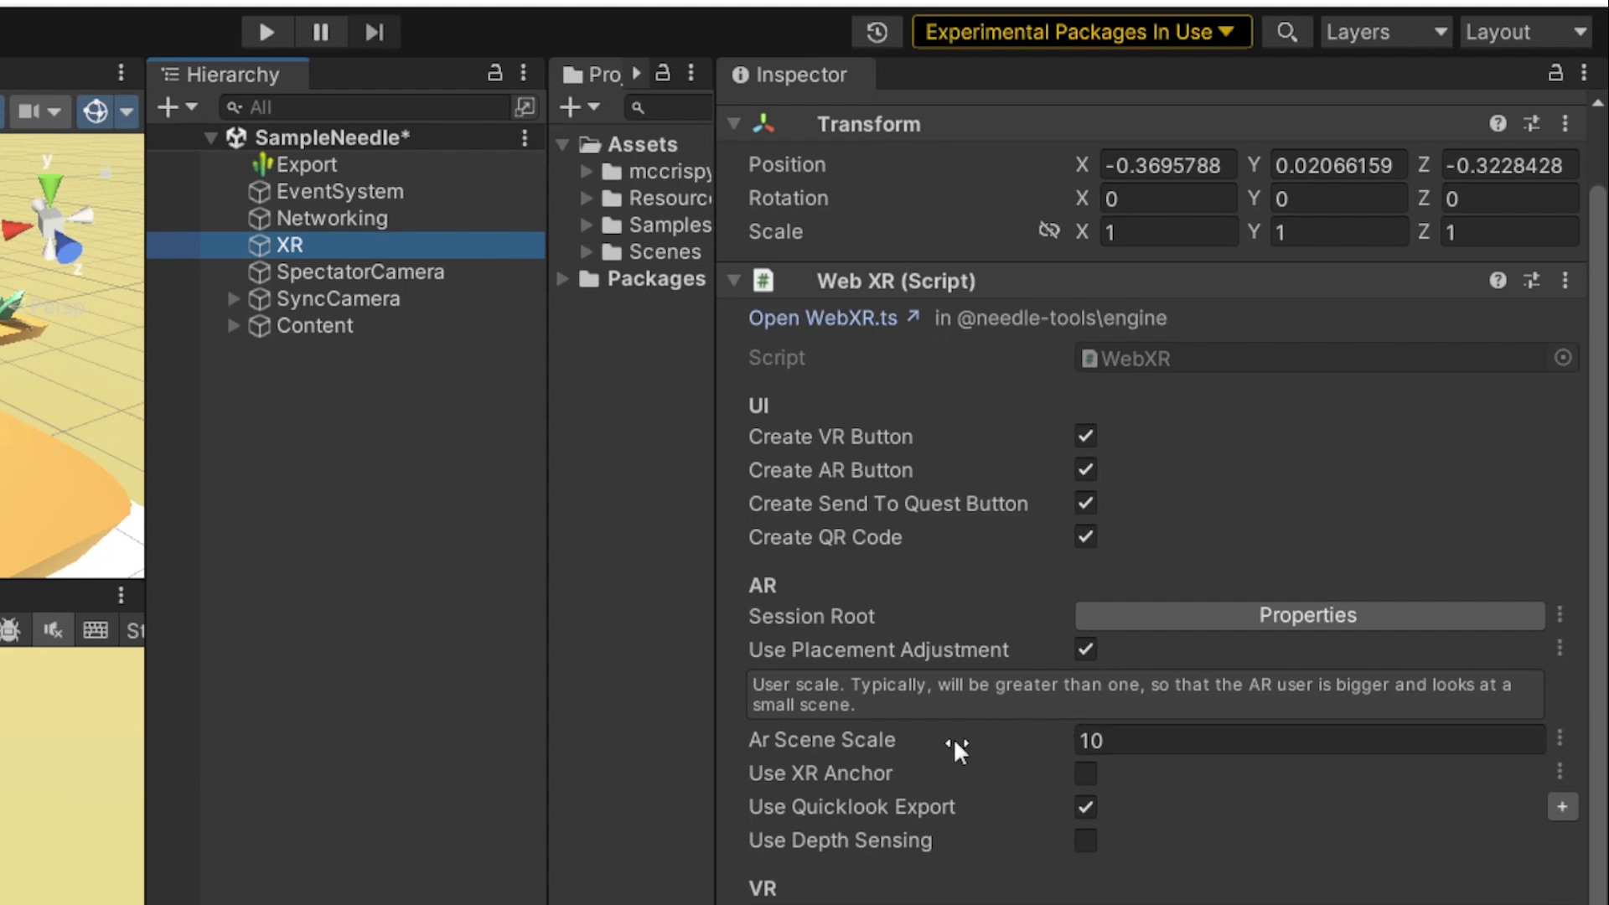
mouse_move(952, 737)
mouse_move(838, 777)
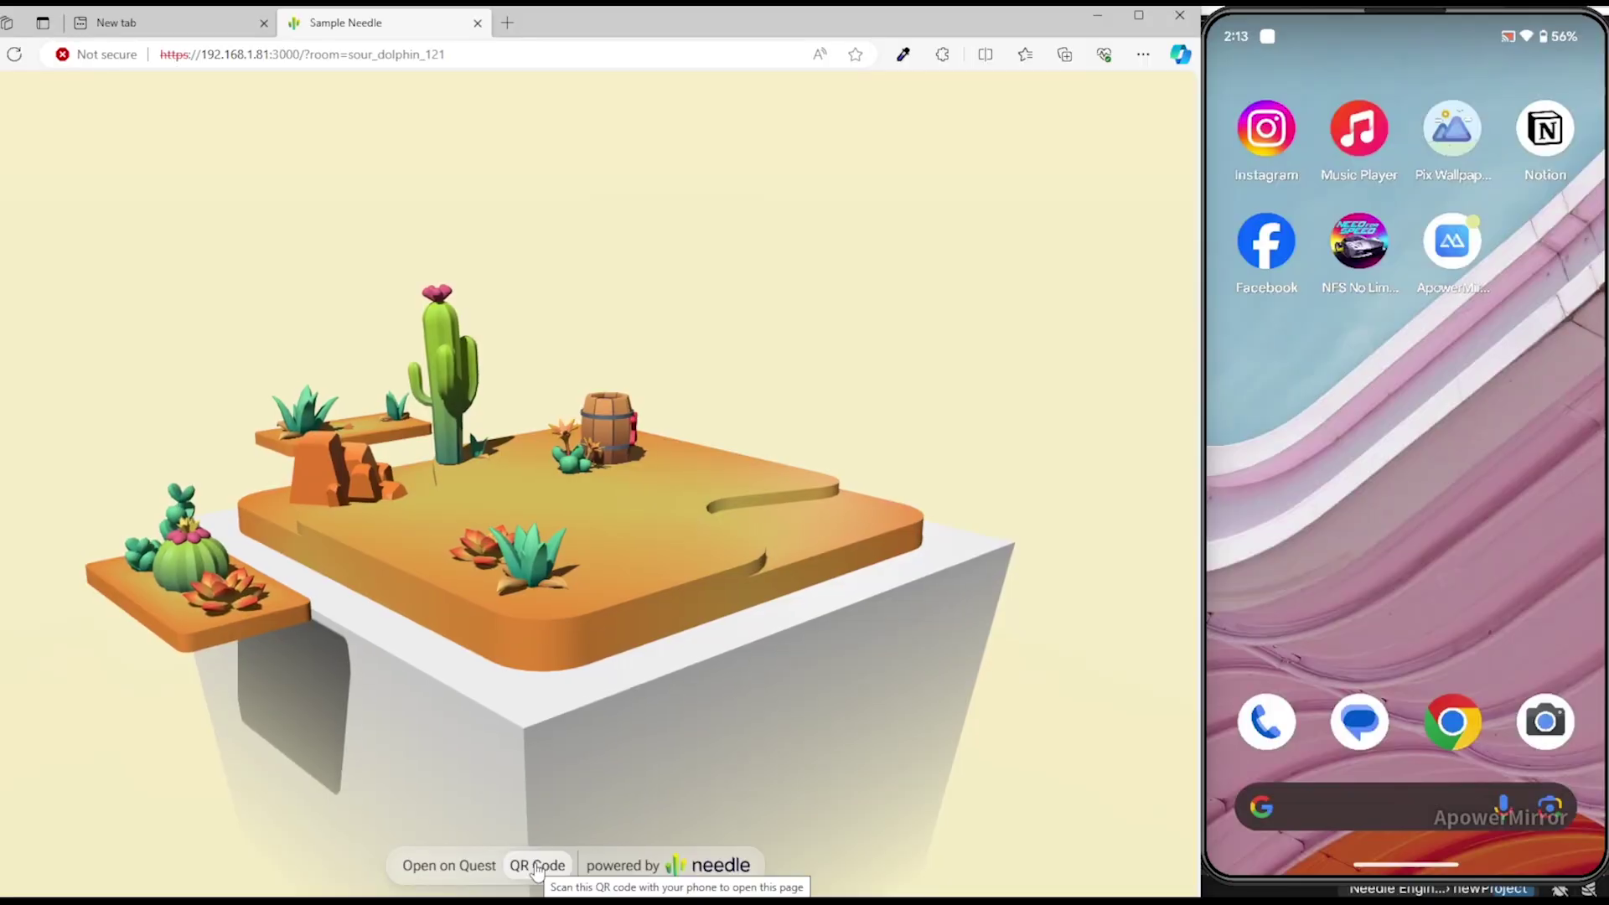
Show the QR code for opening the Needle Engine scene on a phone.
left_click(545, 866)
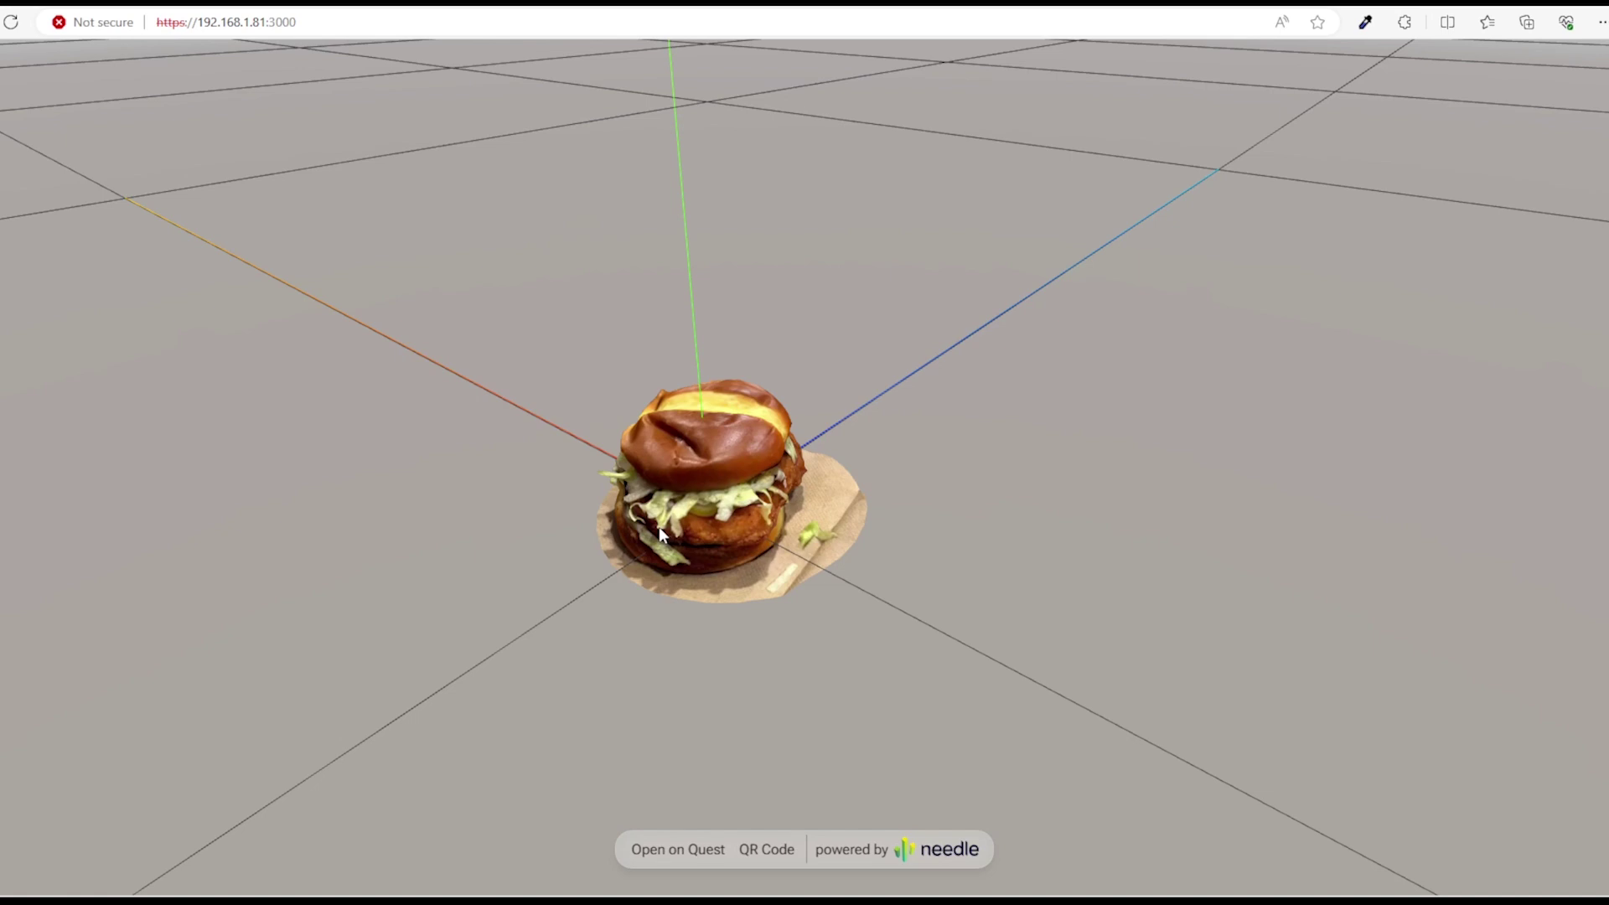
left_click_drag(659, 526, 771, 47)
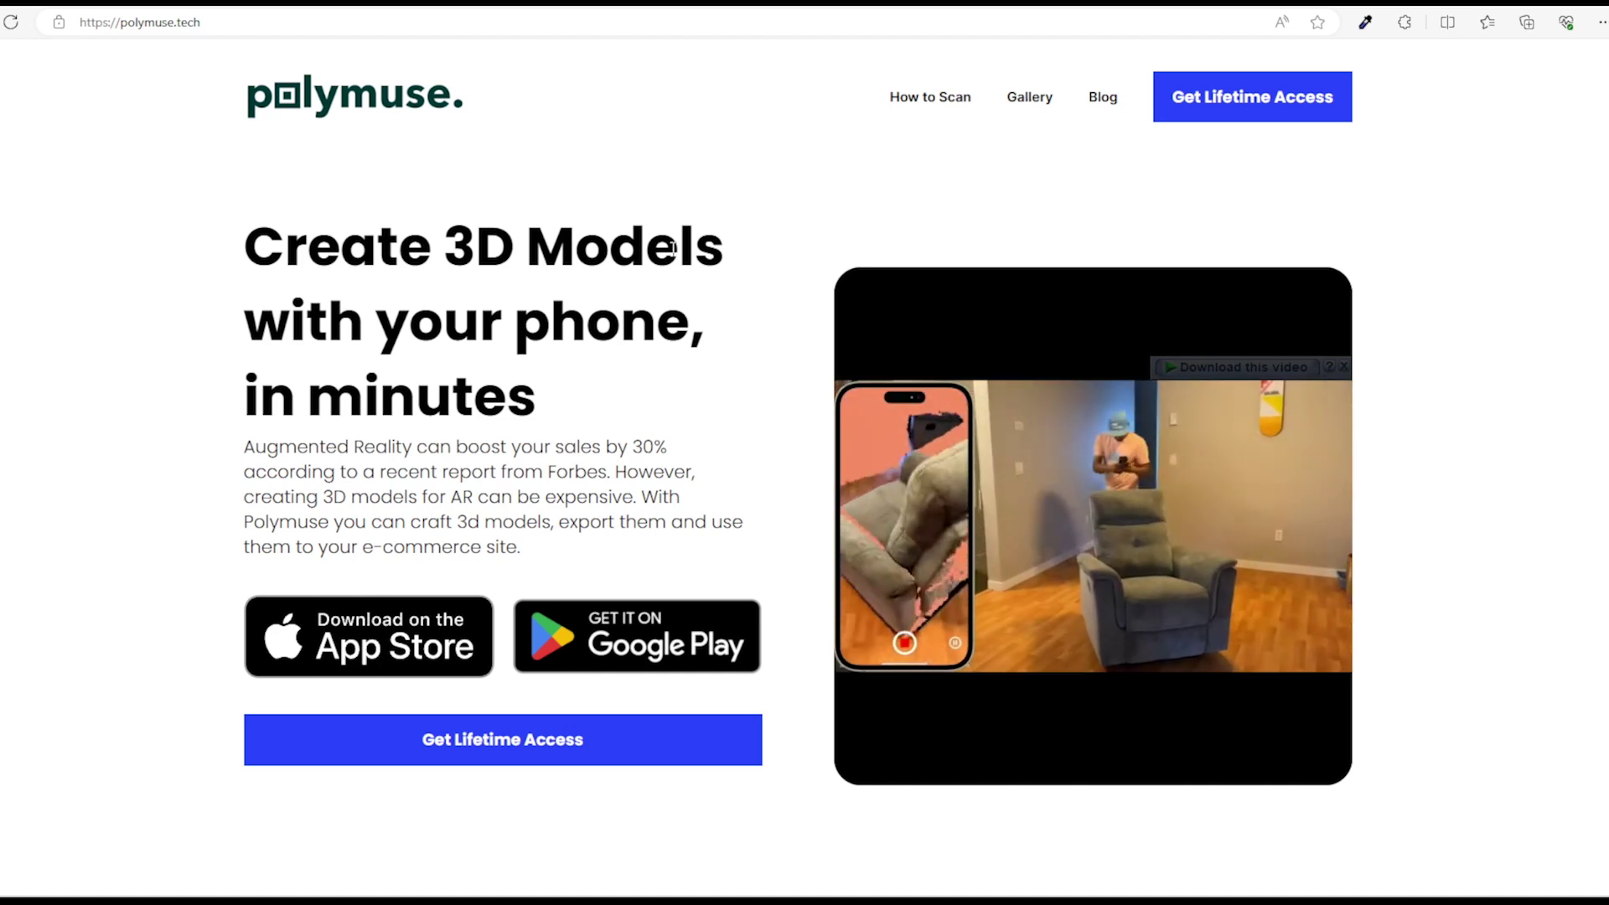
Scroll polymuse.tech down to the 'ORDER TODAY AND NEVER PAY AGAIN' $60 lifetime section.
scroll(681, 303, "down", 1)
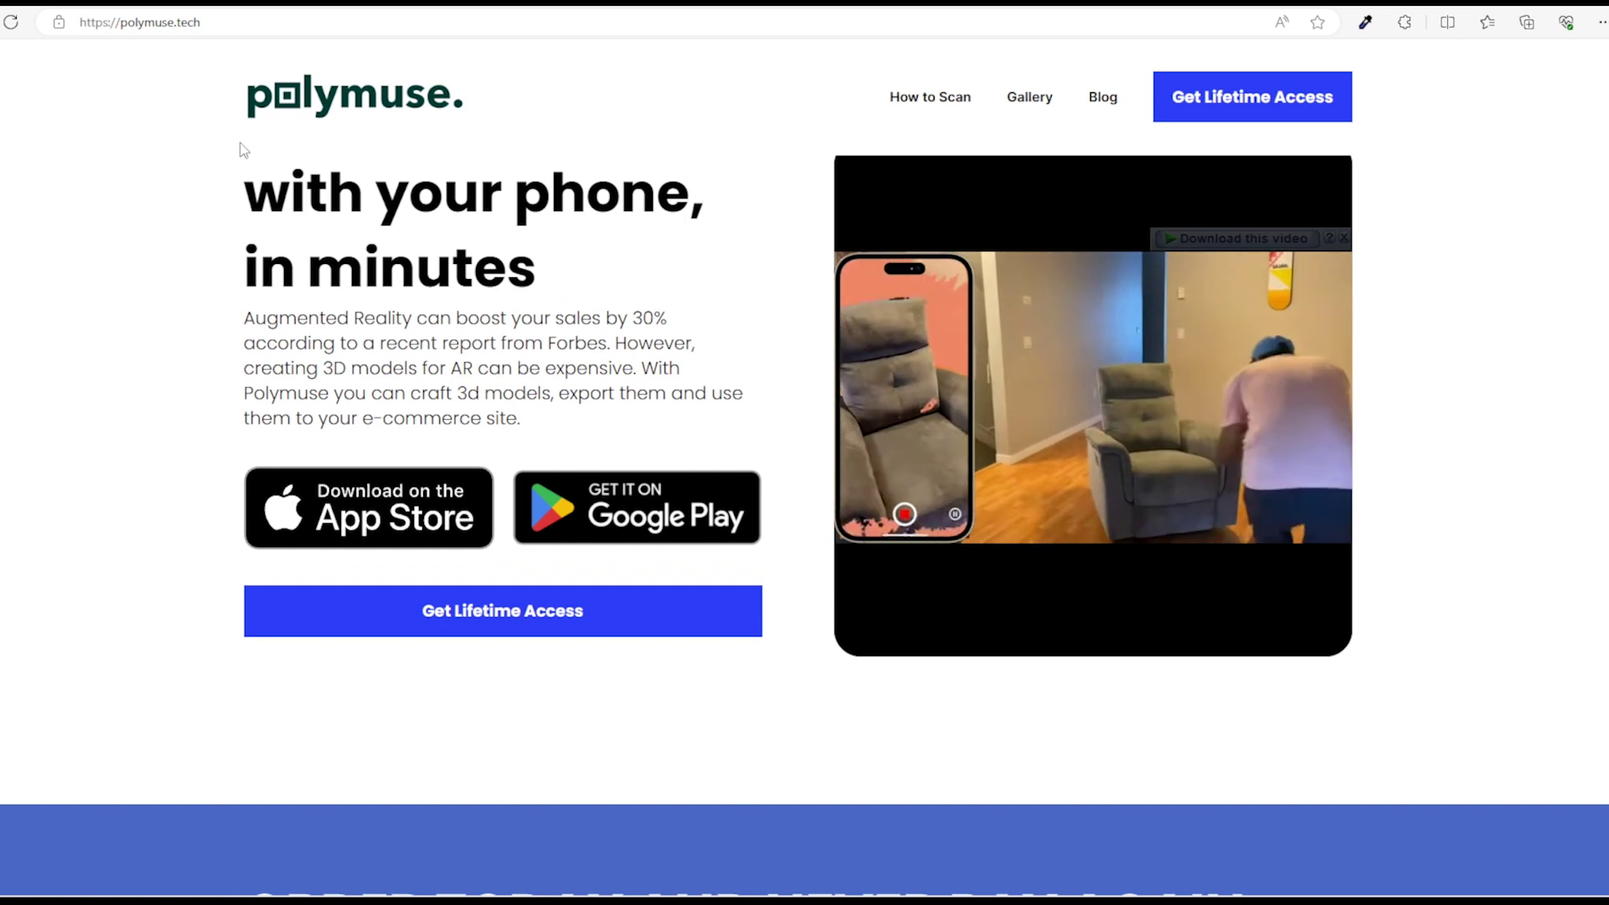
scroll(676, 462, "down", 3)
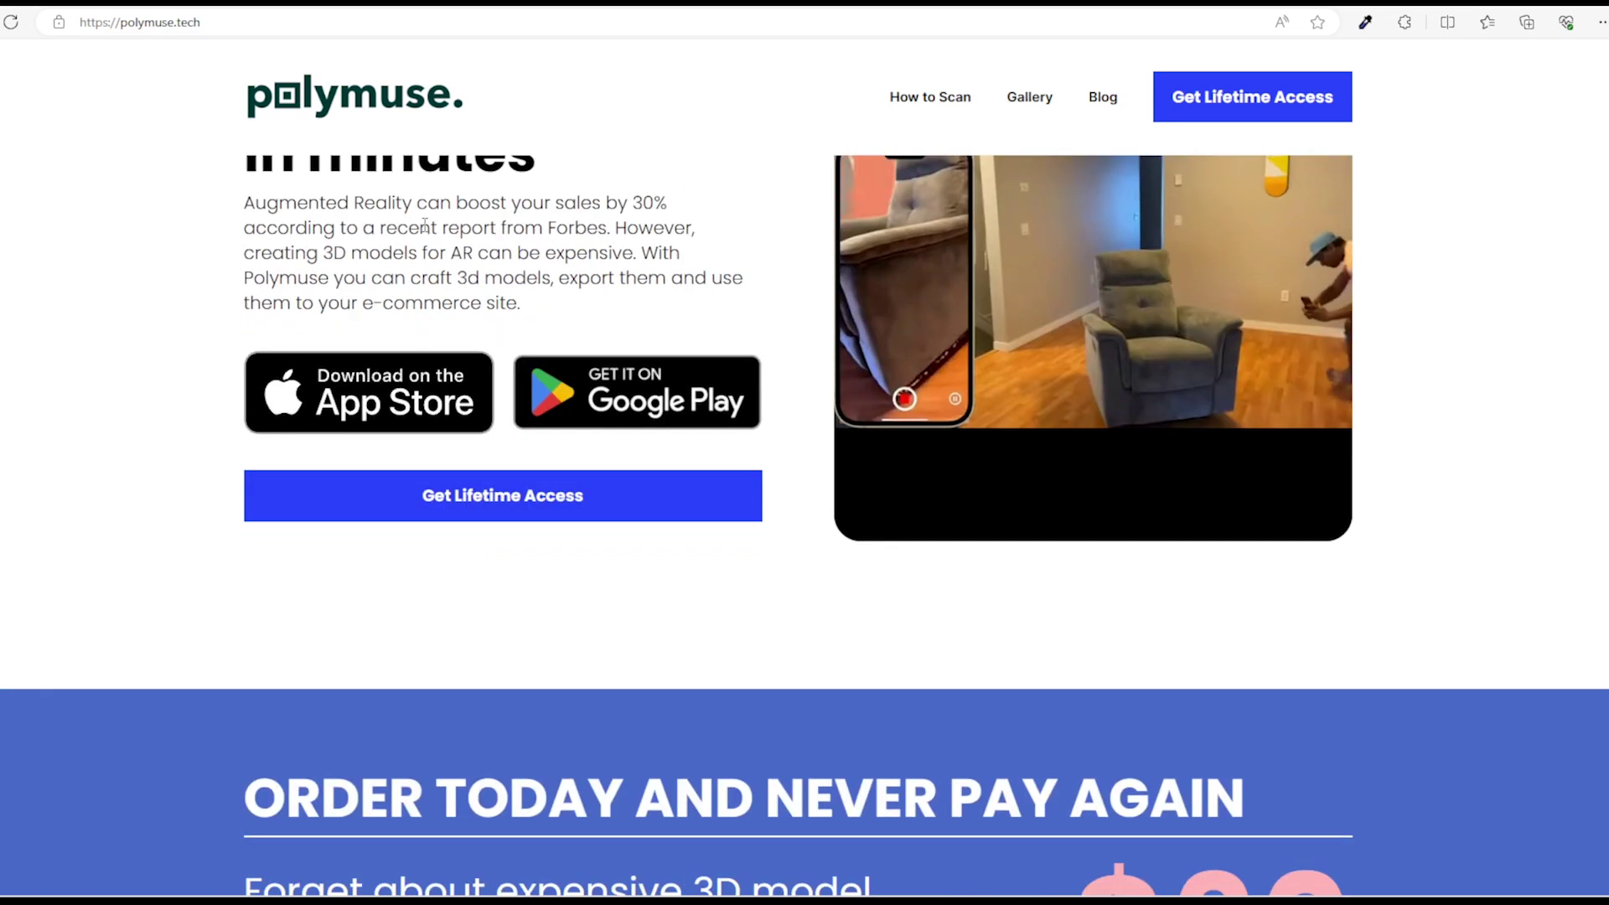
scroll(675, 463, "down", 1)
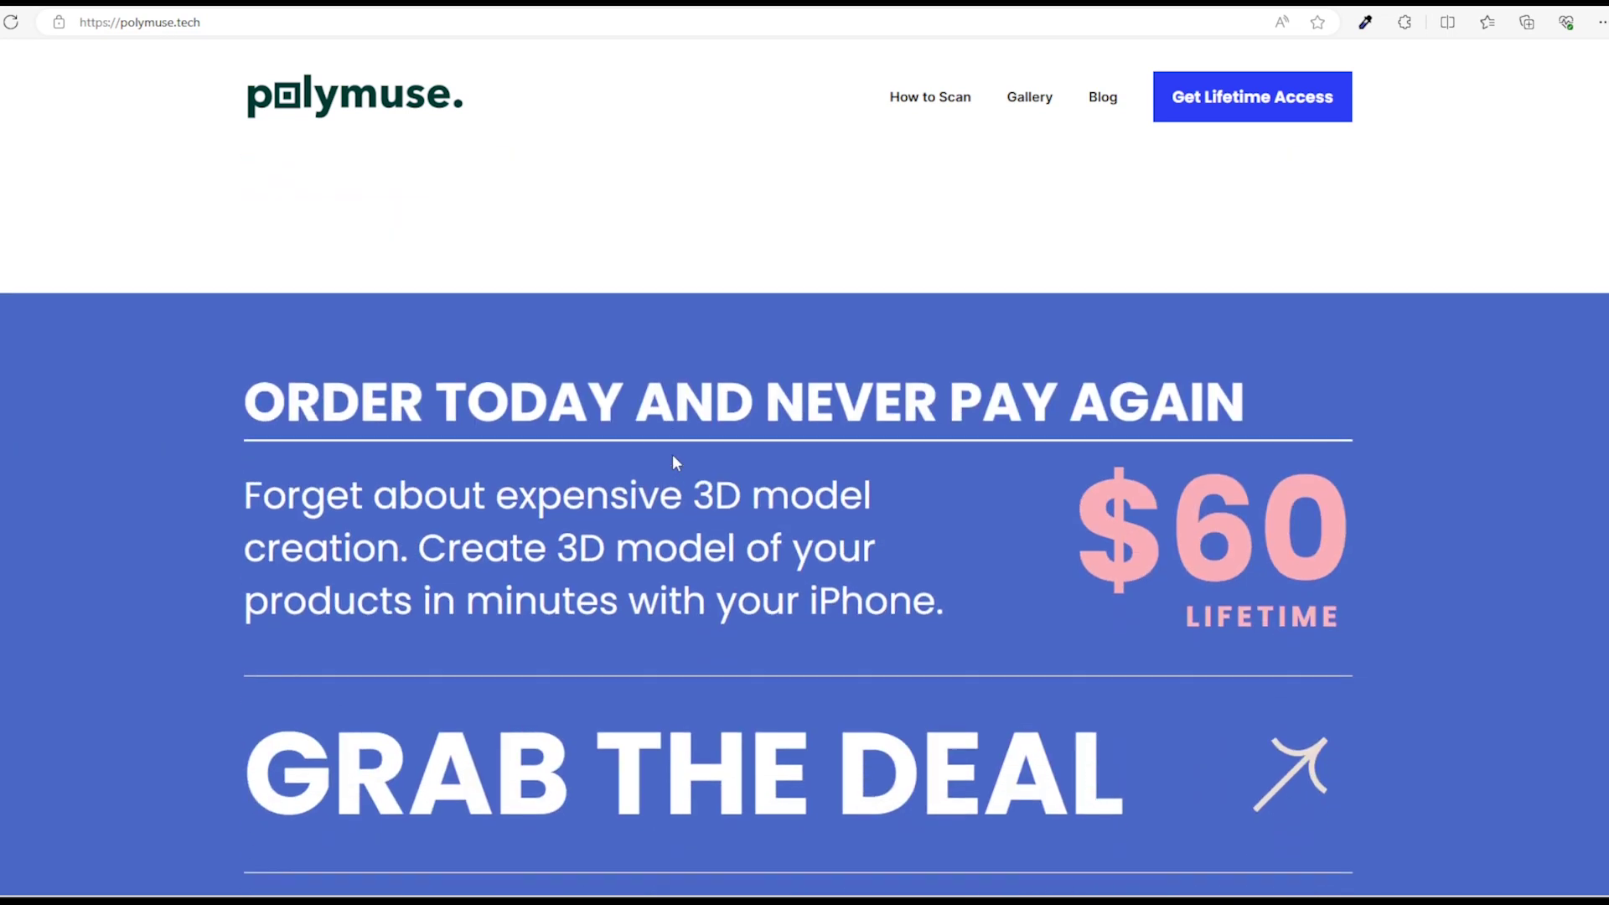
mouse_move(1368, 565)
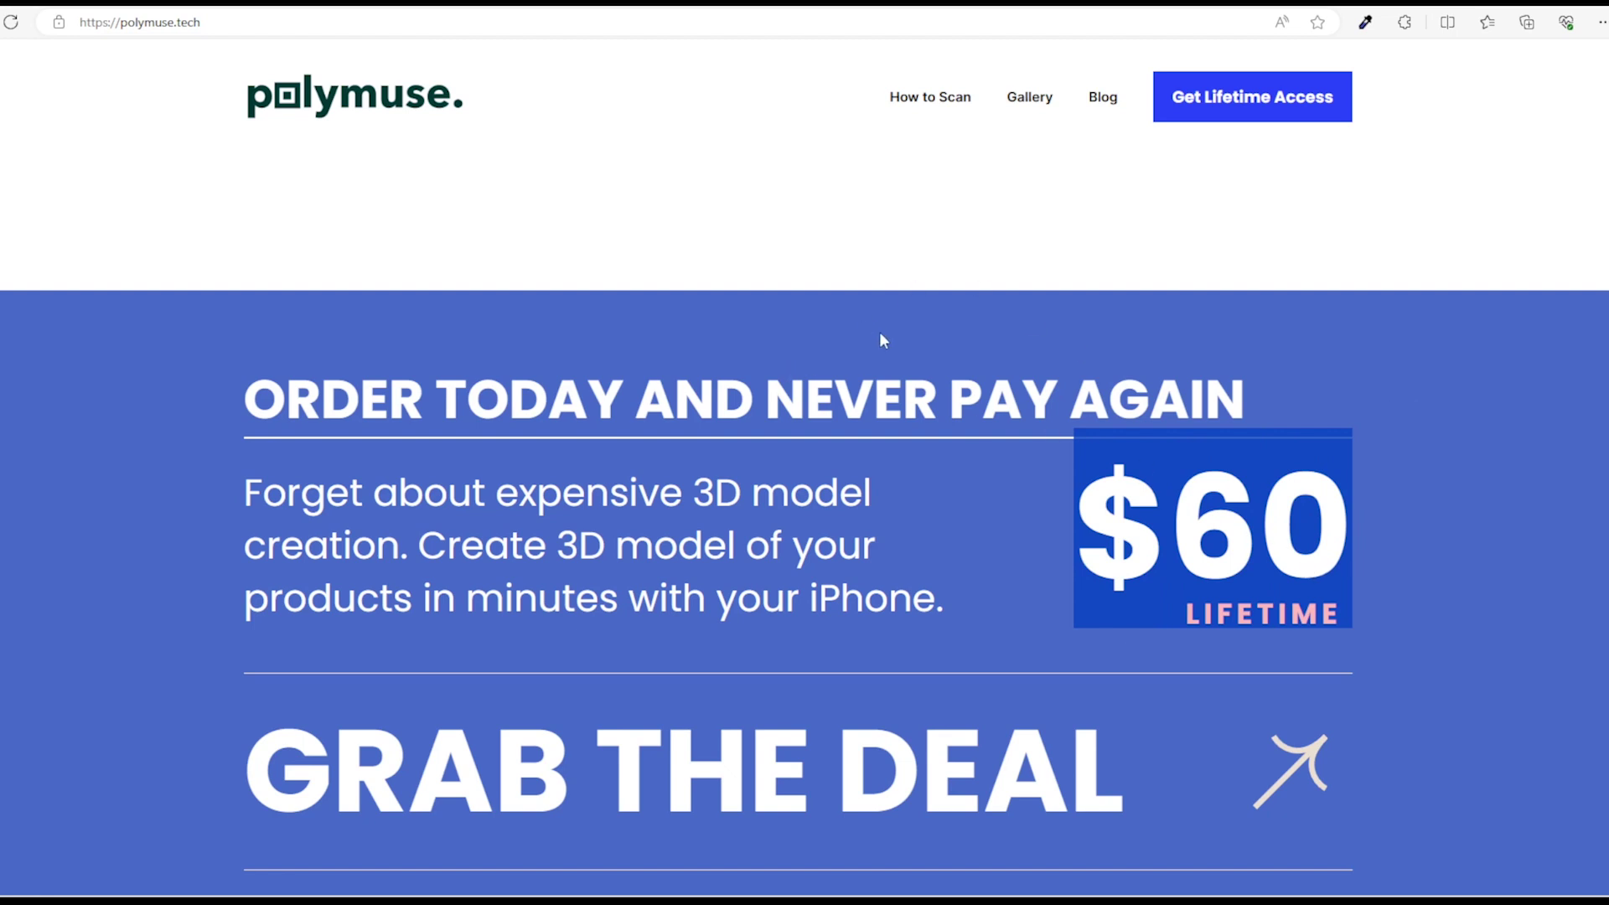
scroll(877, 337, "down", 1)
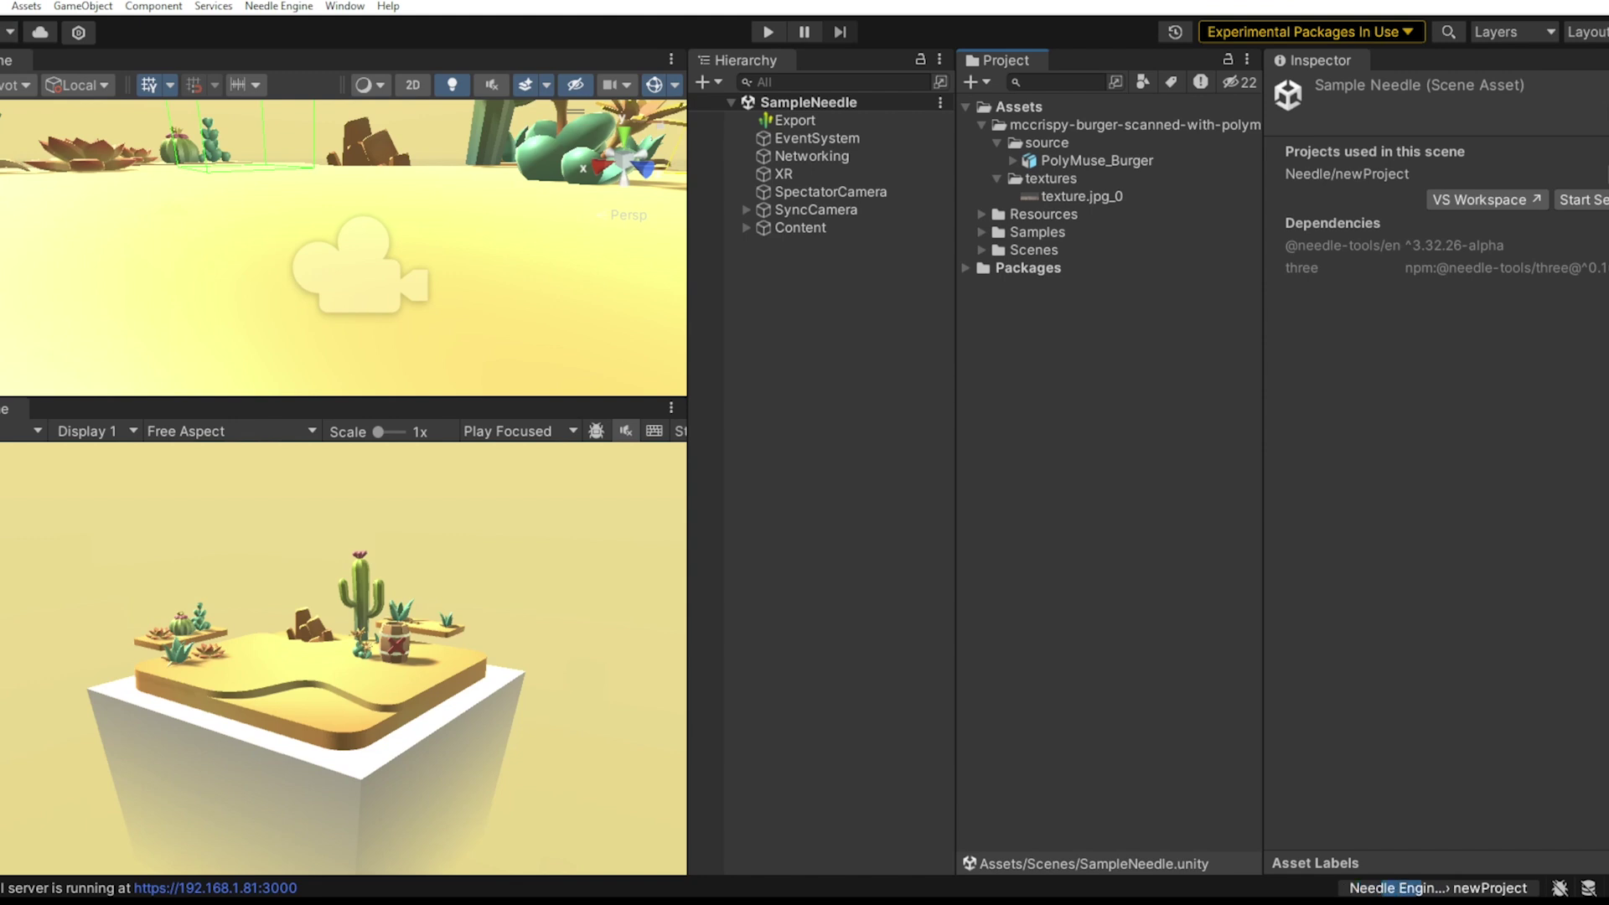
Create a new scene from the Minimal (Needle) template, open BurgerAR without saving, and select Export.
left_click(0, 6)
left_click(10, 26)
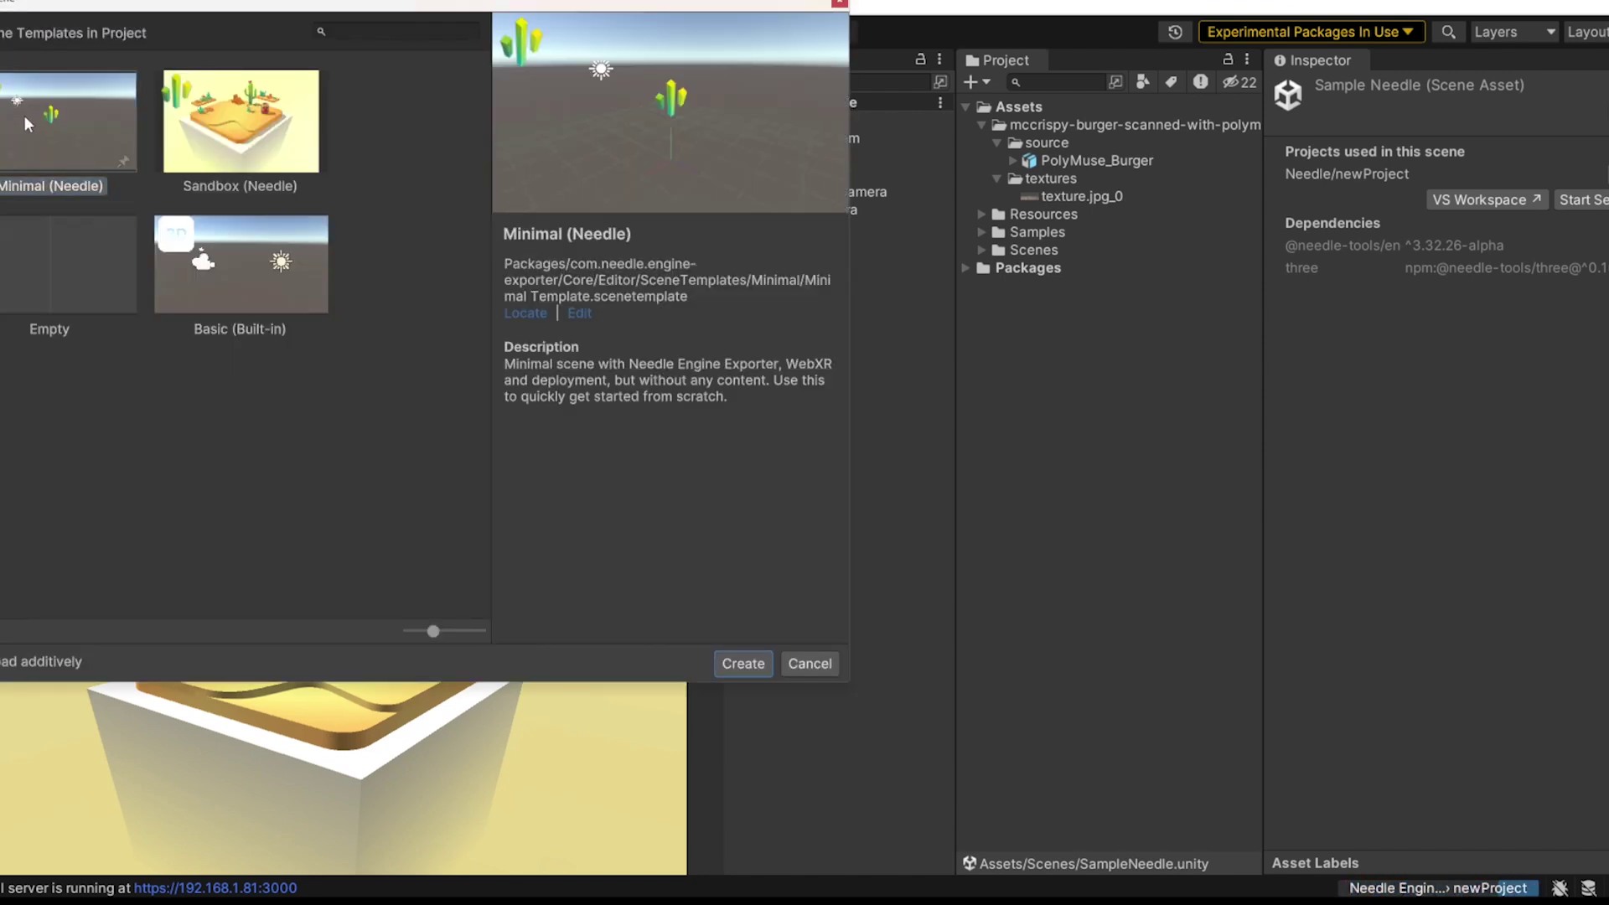
left_click(743, 663)
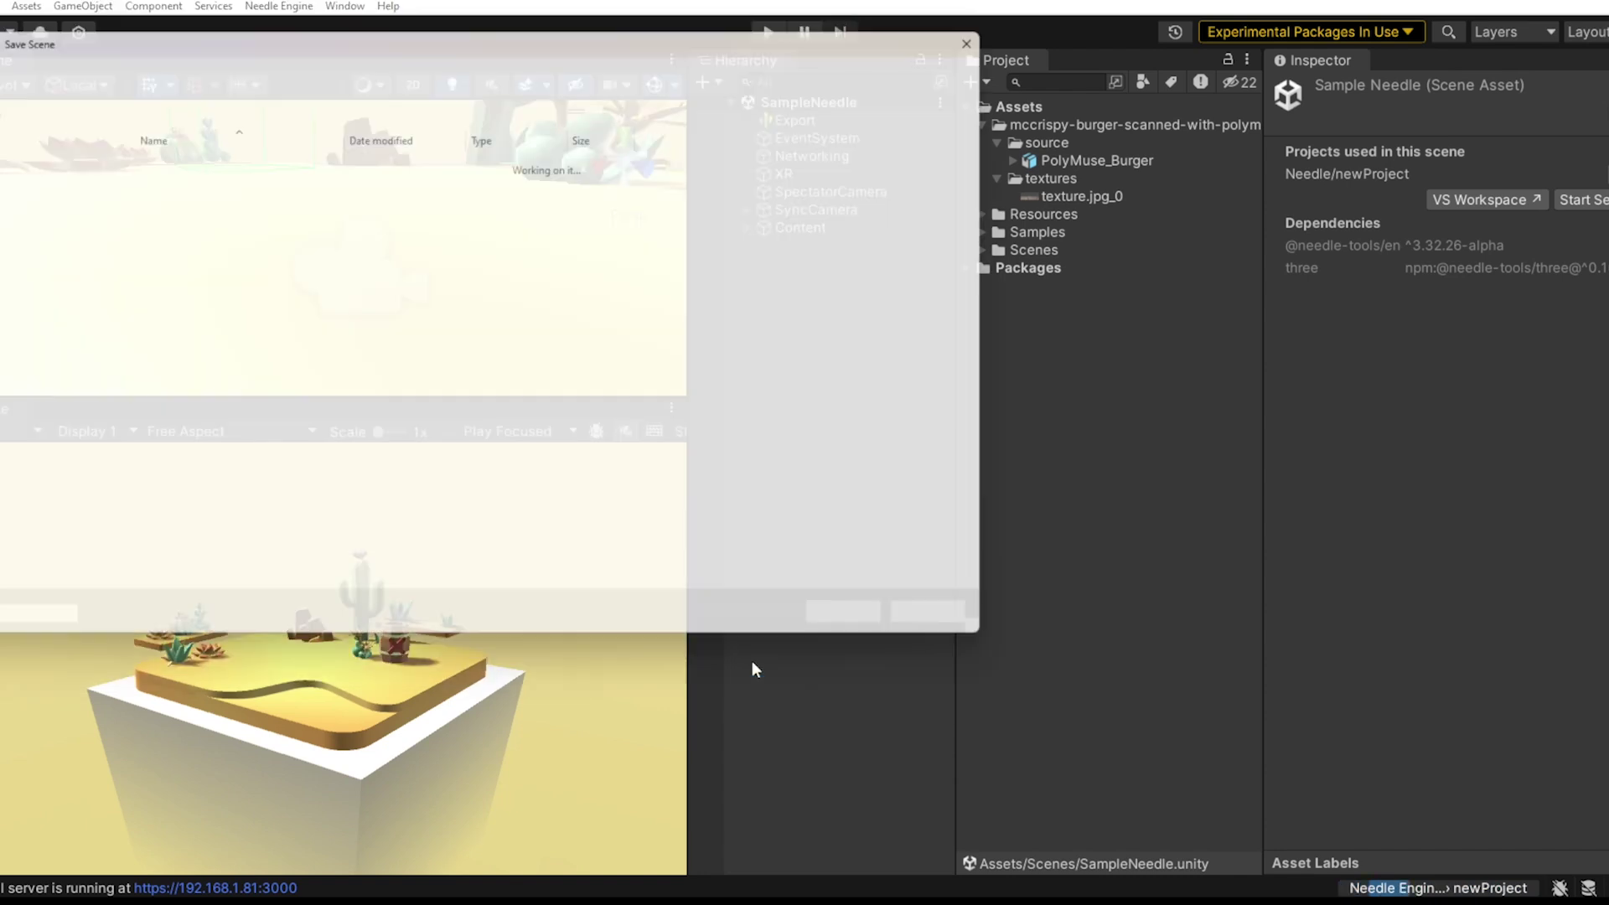
key("Escape")
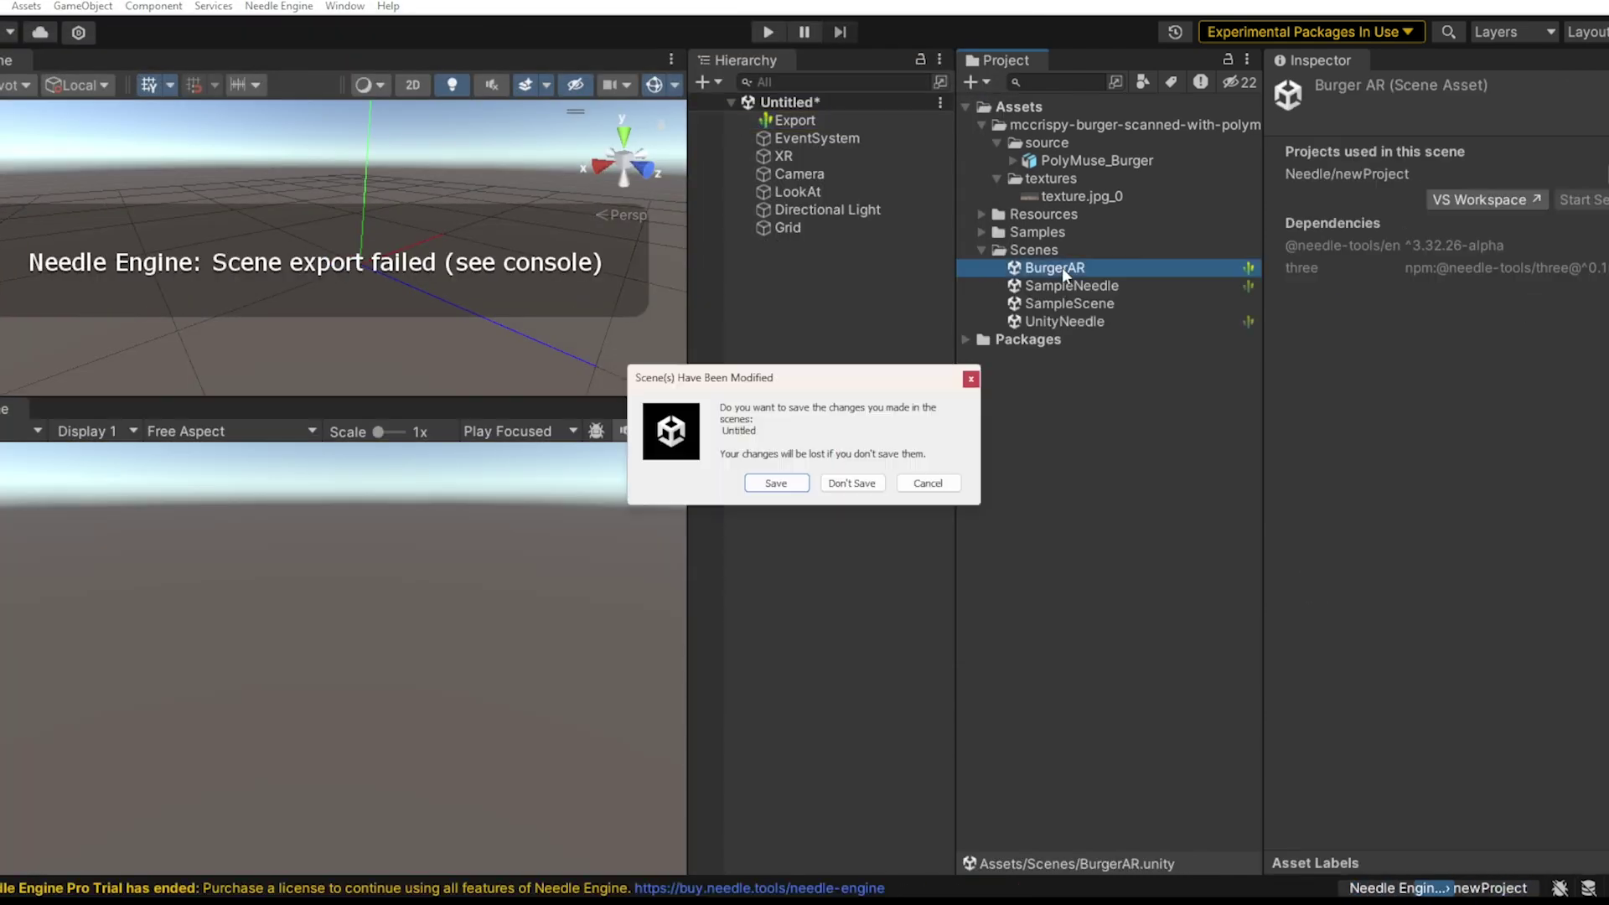
left_click(854, 482)
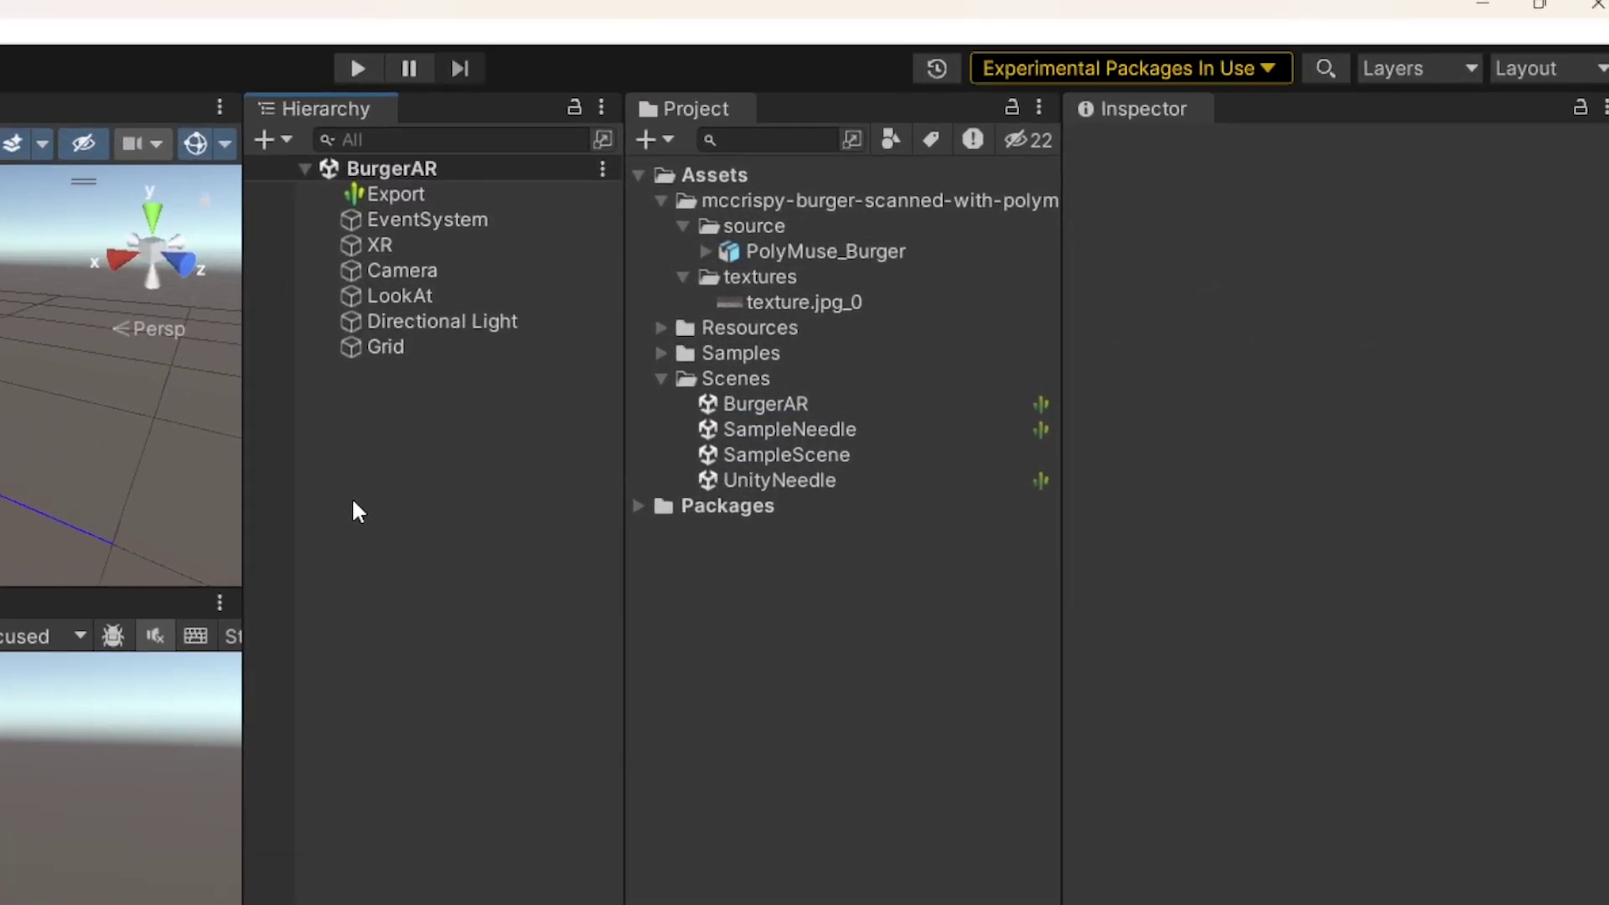
left_click(194, 231)
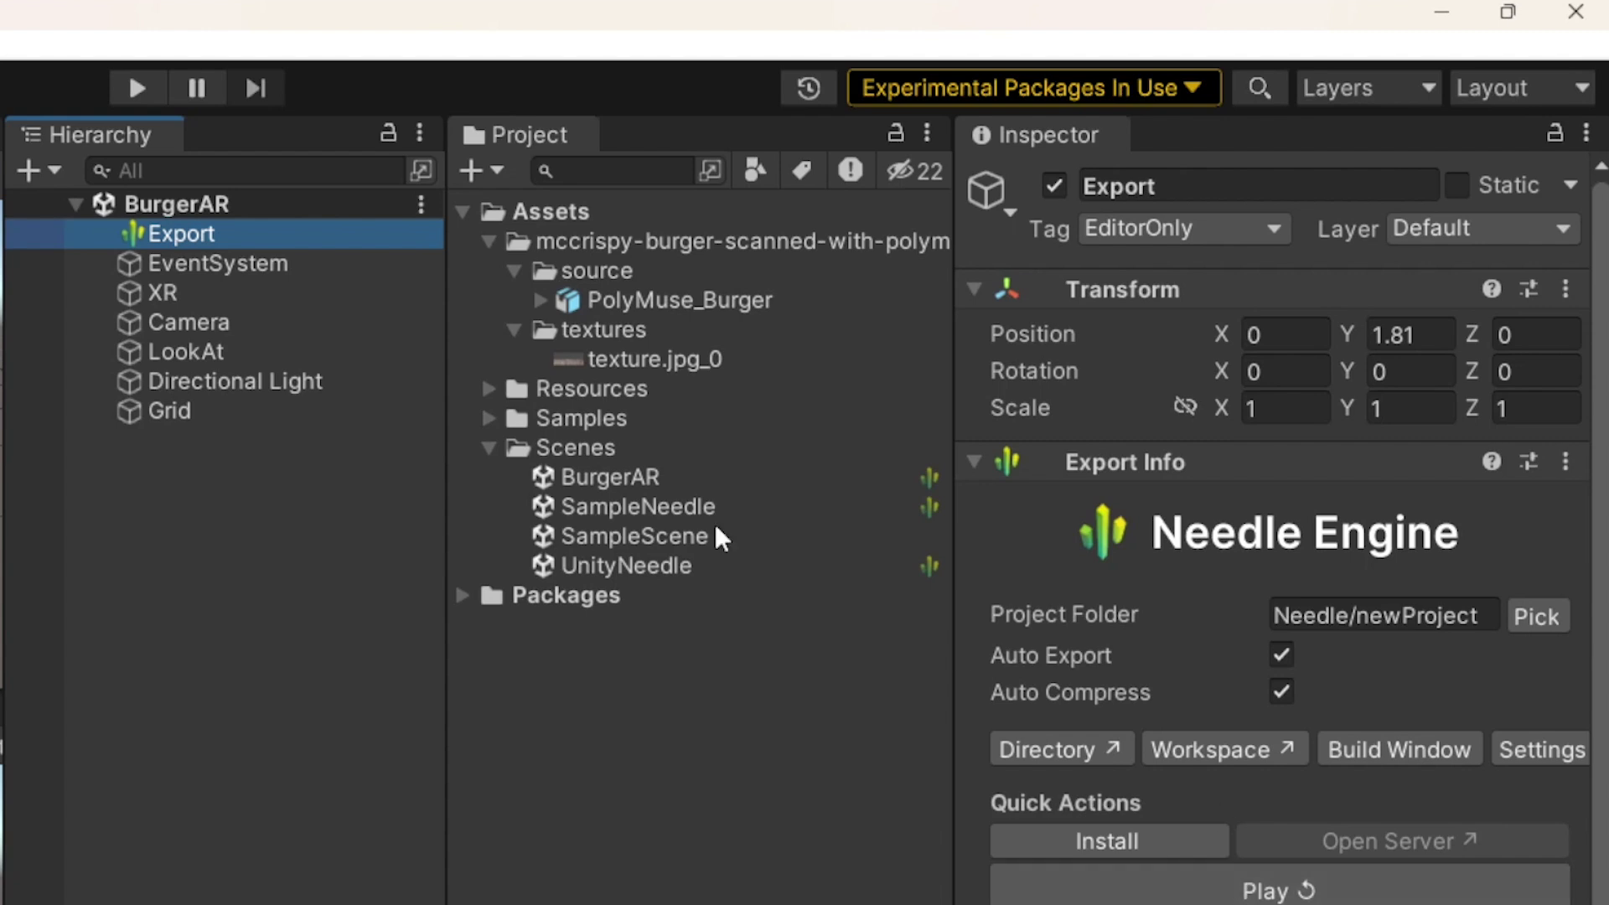
Inspect Camera, LookAt, Directional Light and Grid in turn, then select XR for its WebXR settings.
left_click(195, 318)
left_click(199, 353)
left_click(203, 379)
left_click(205, 410)
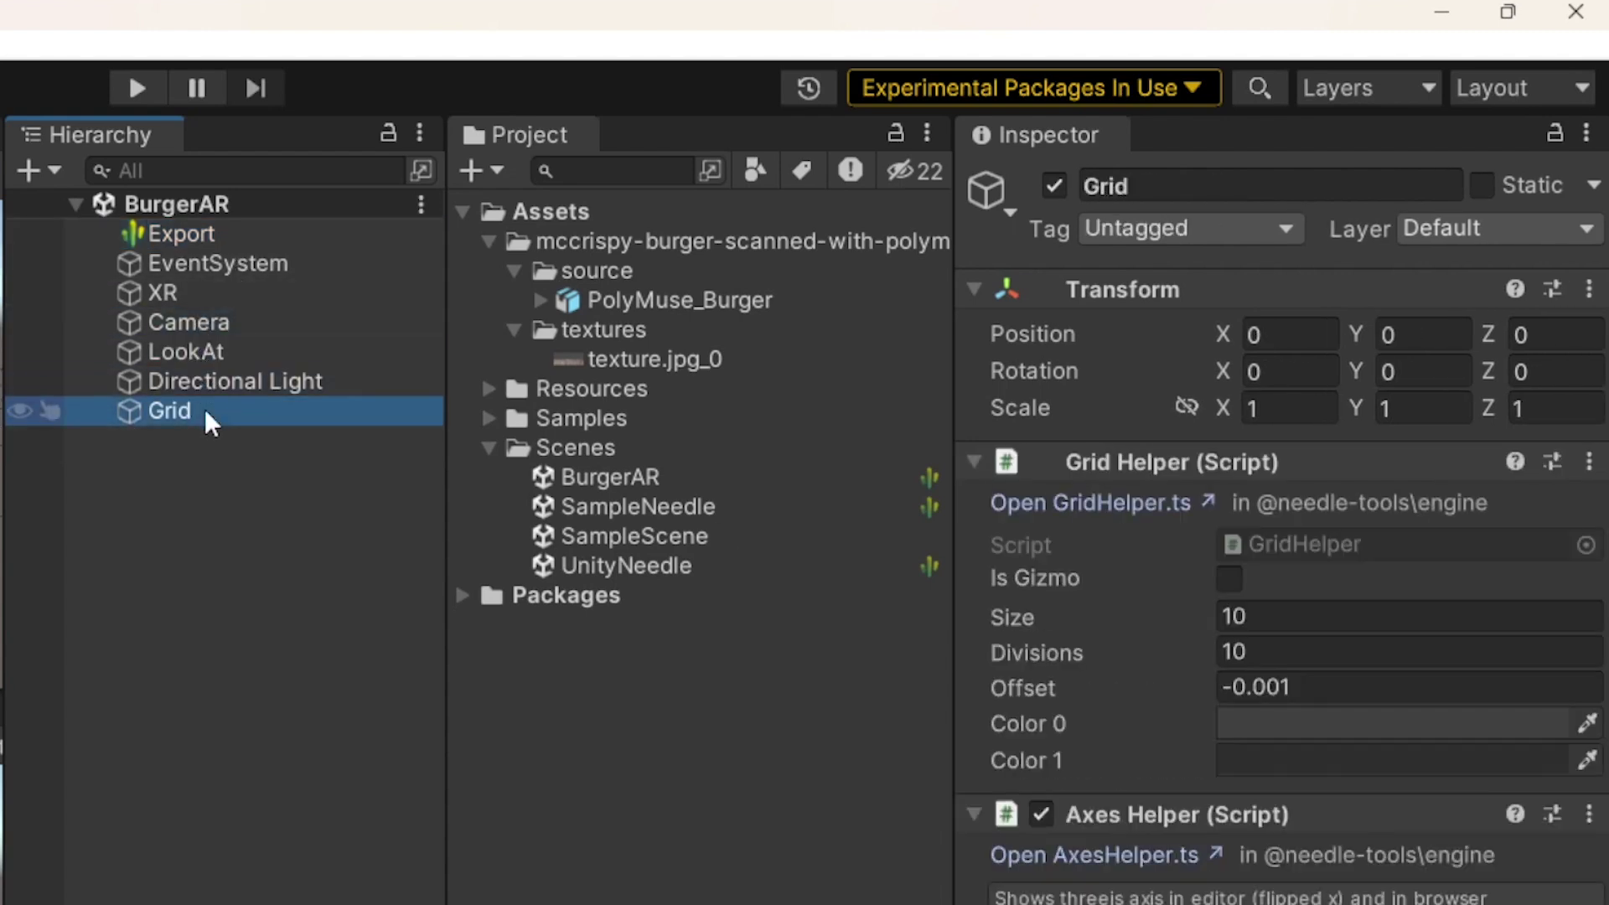
left_click(184, 293)
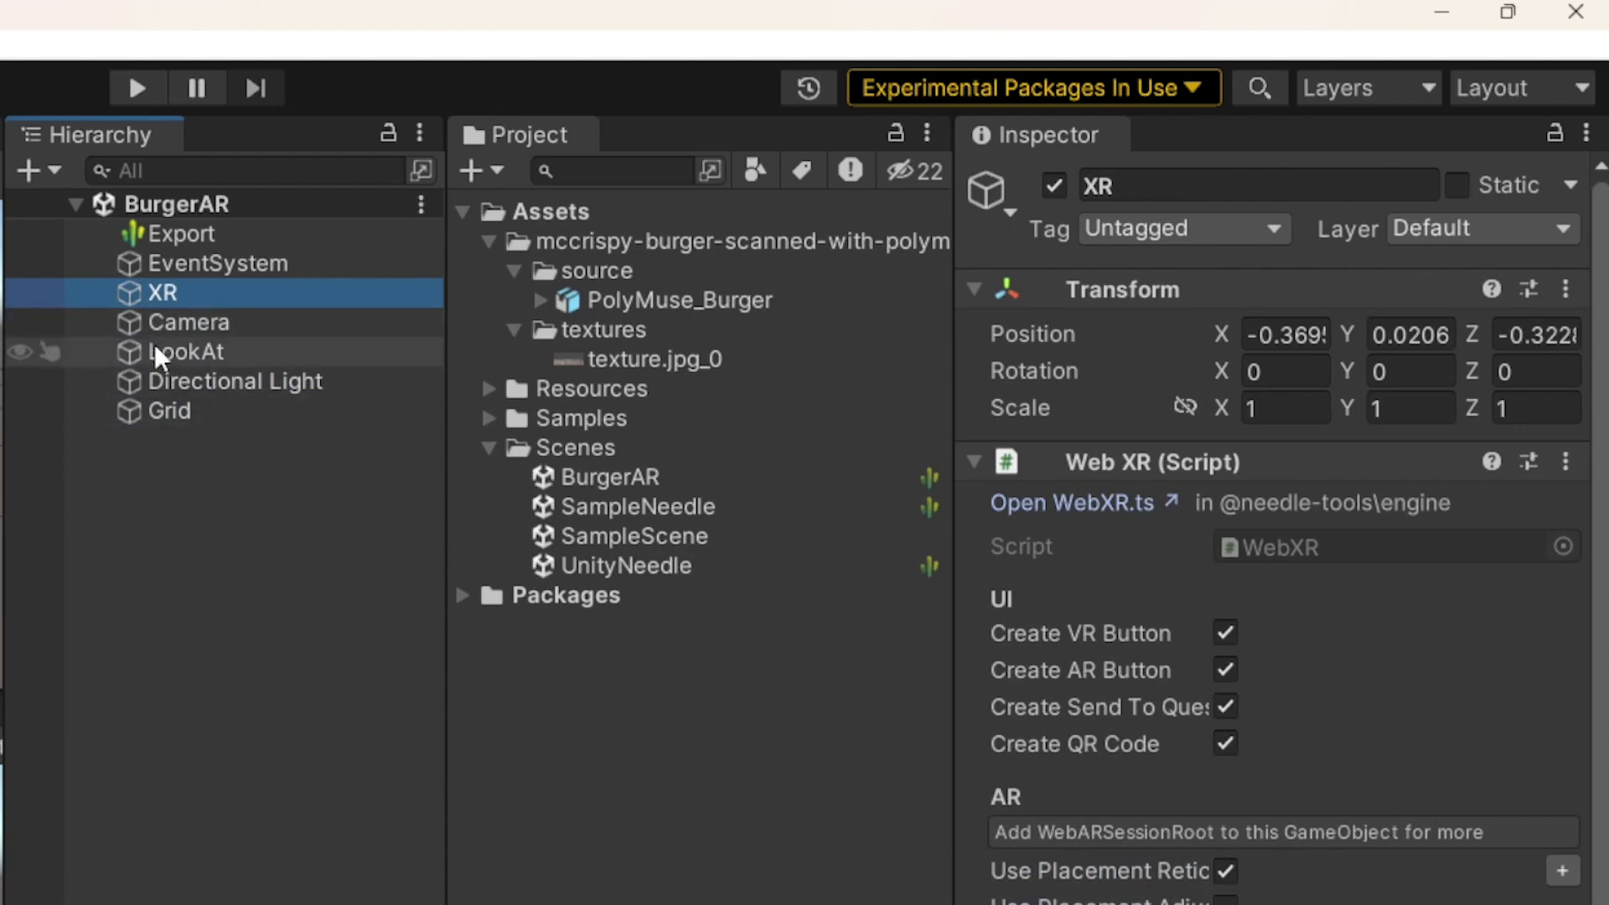
left_click(173, 290)
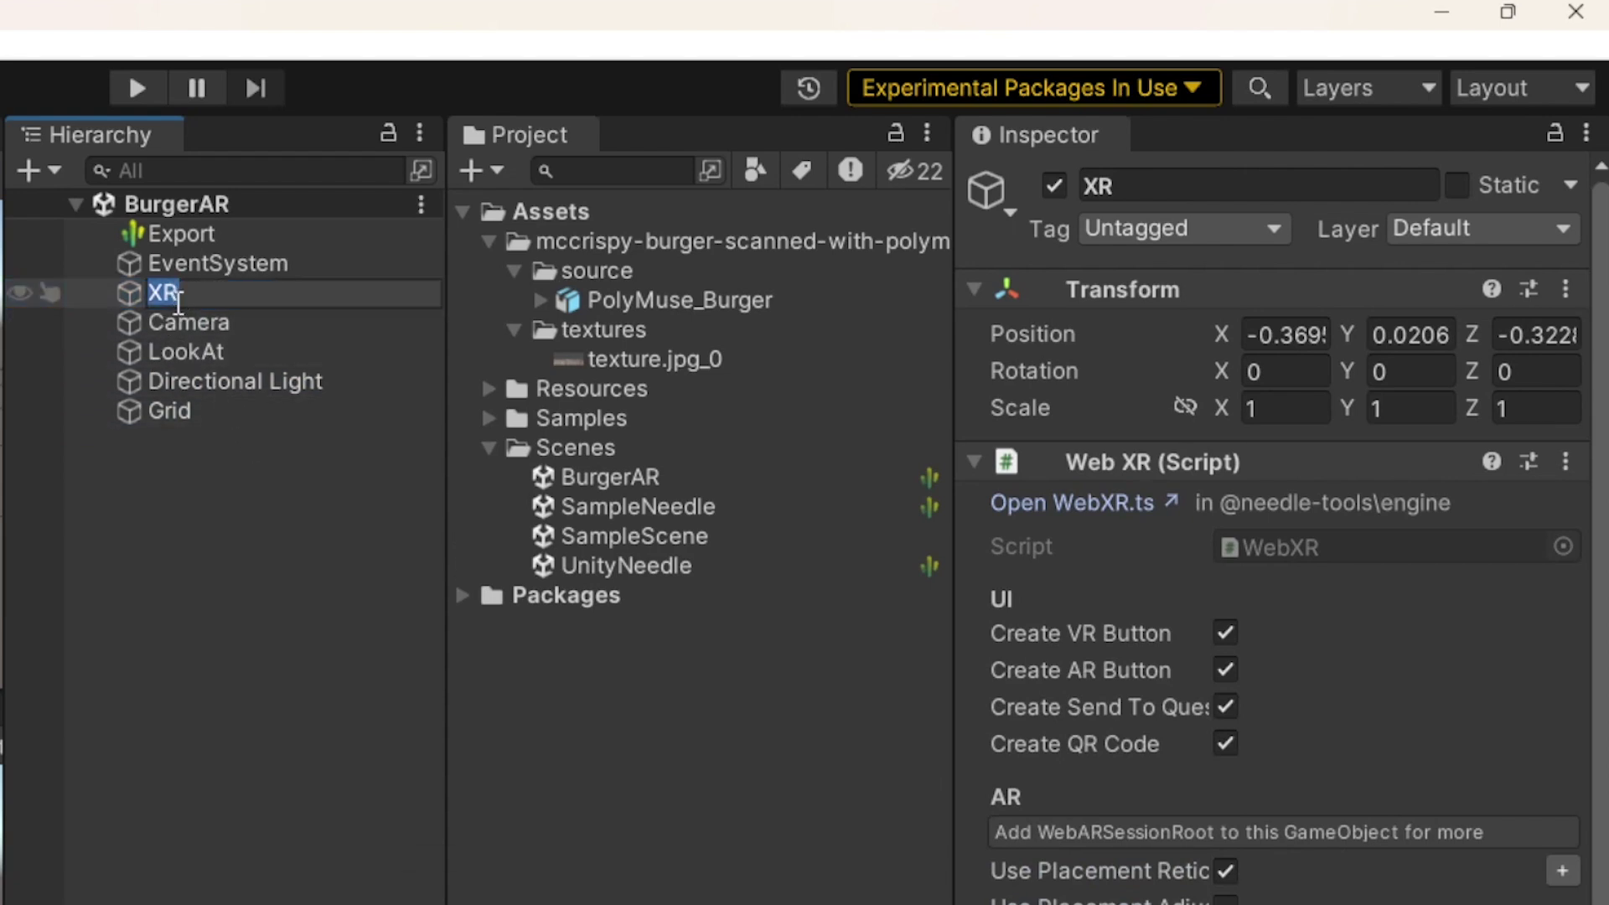
left_click(112, 291)
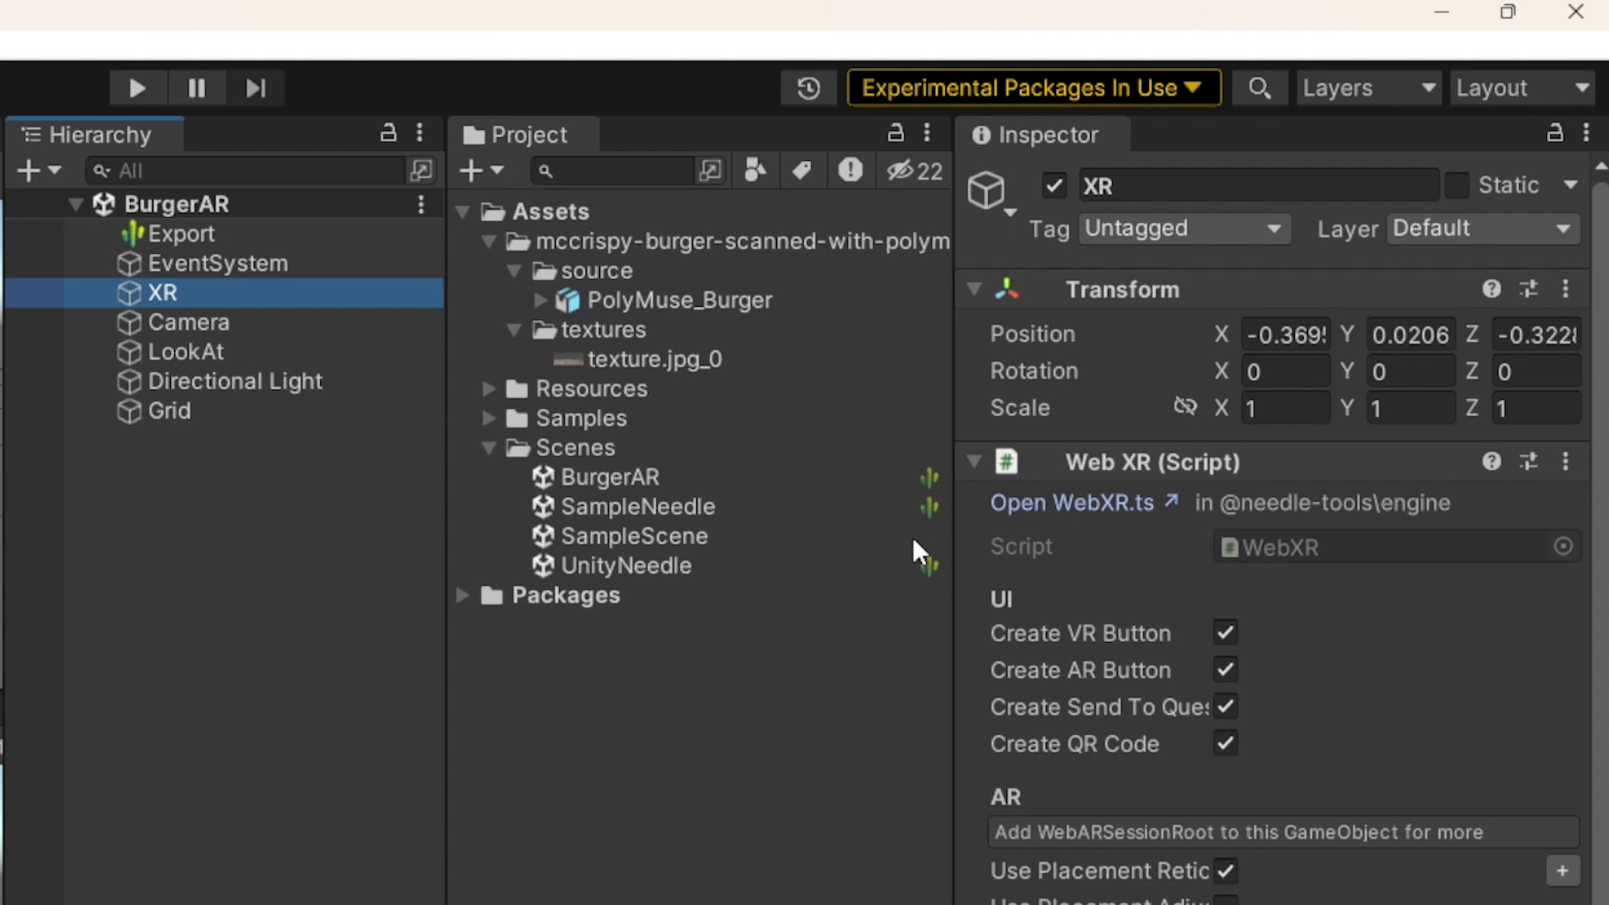
Add a USDZ Exporter component to XR, set Grid as its Object To Export, and save.
left_click(973, 463)
left_click(1179, 514)
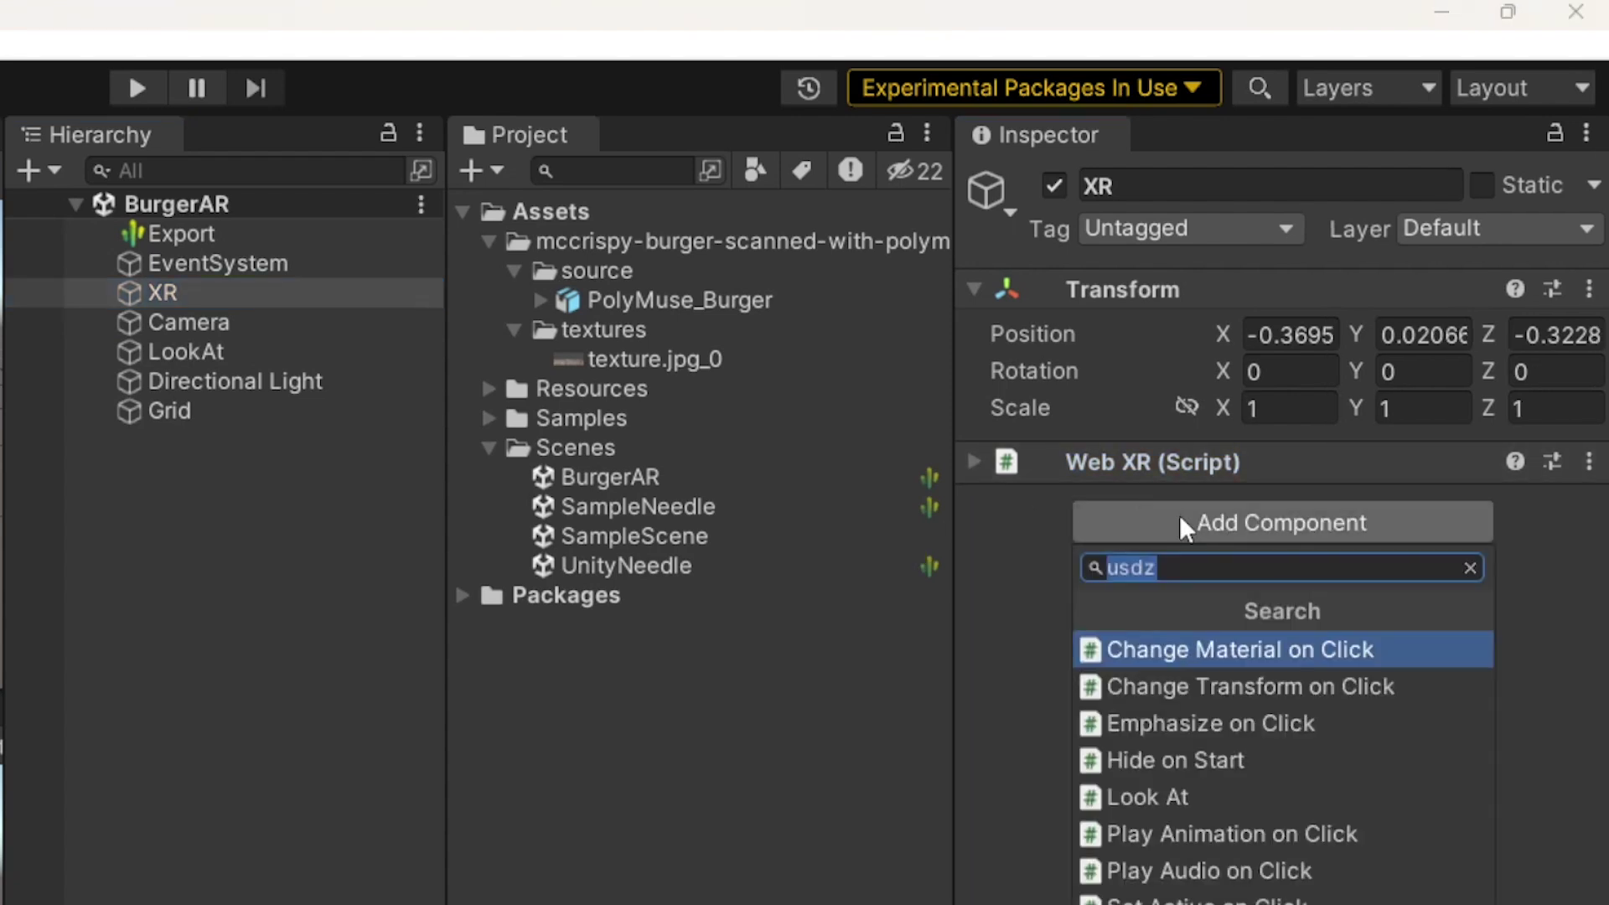
type("usdz")
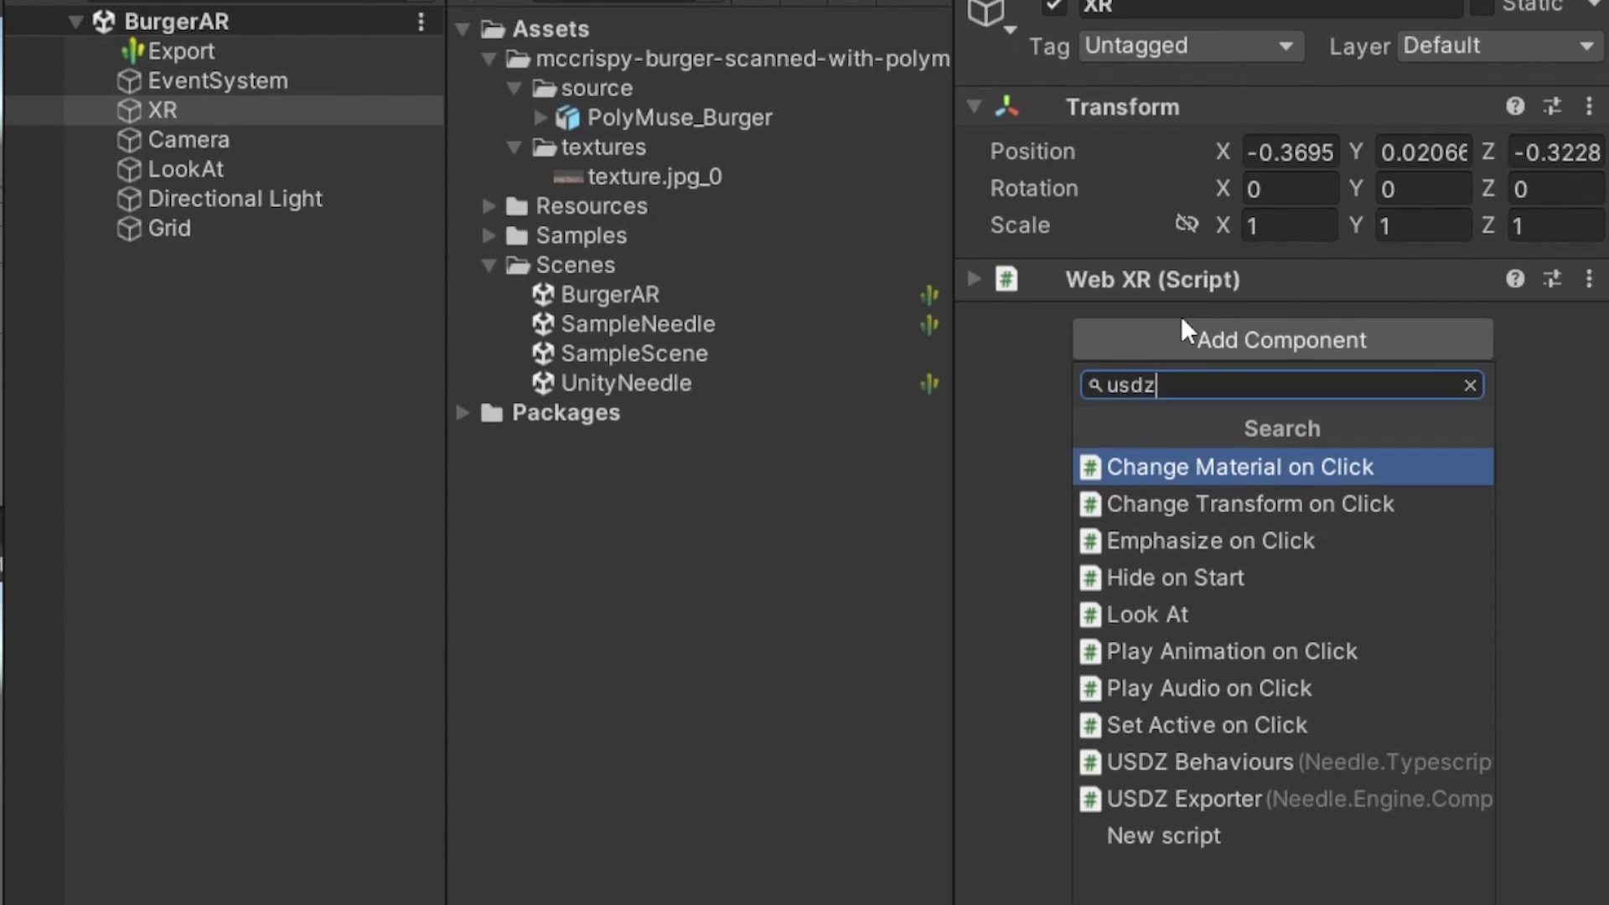
left_click(1234, 796)
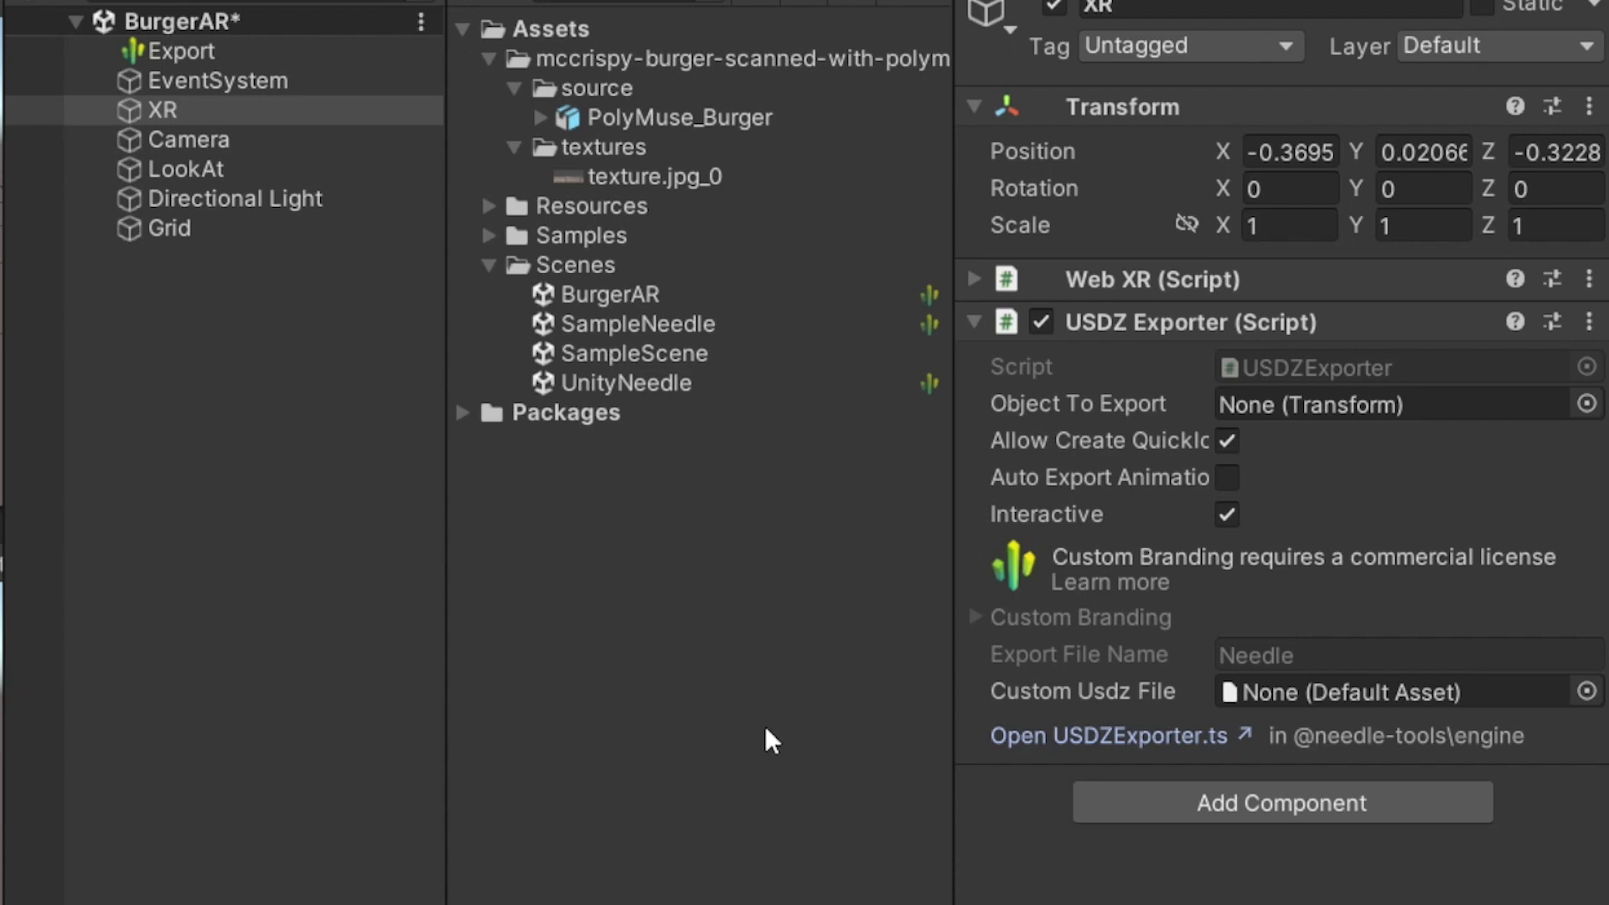
left_click_drag(169, 229, 1347, 408)
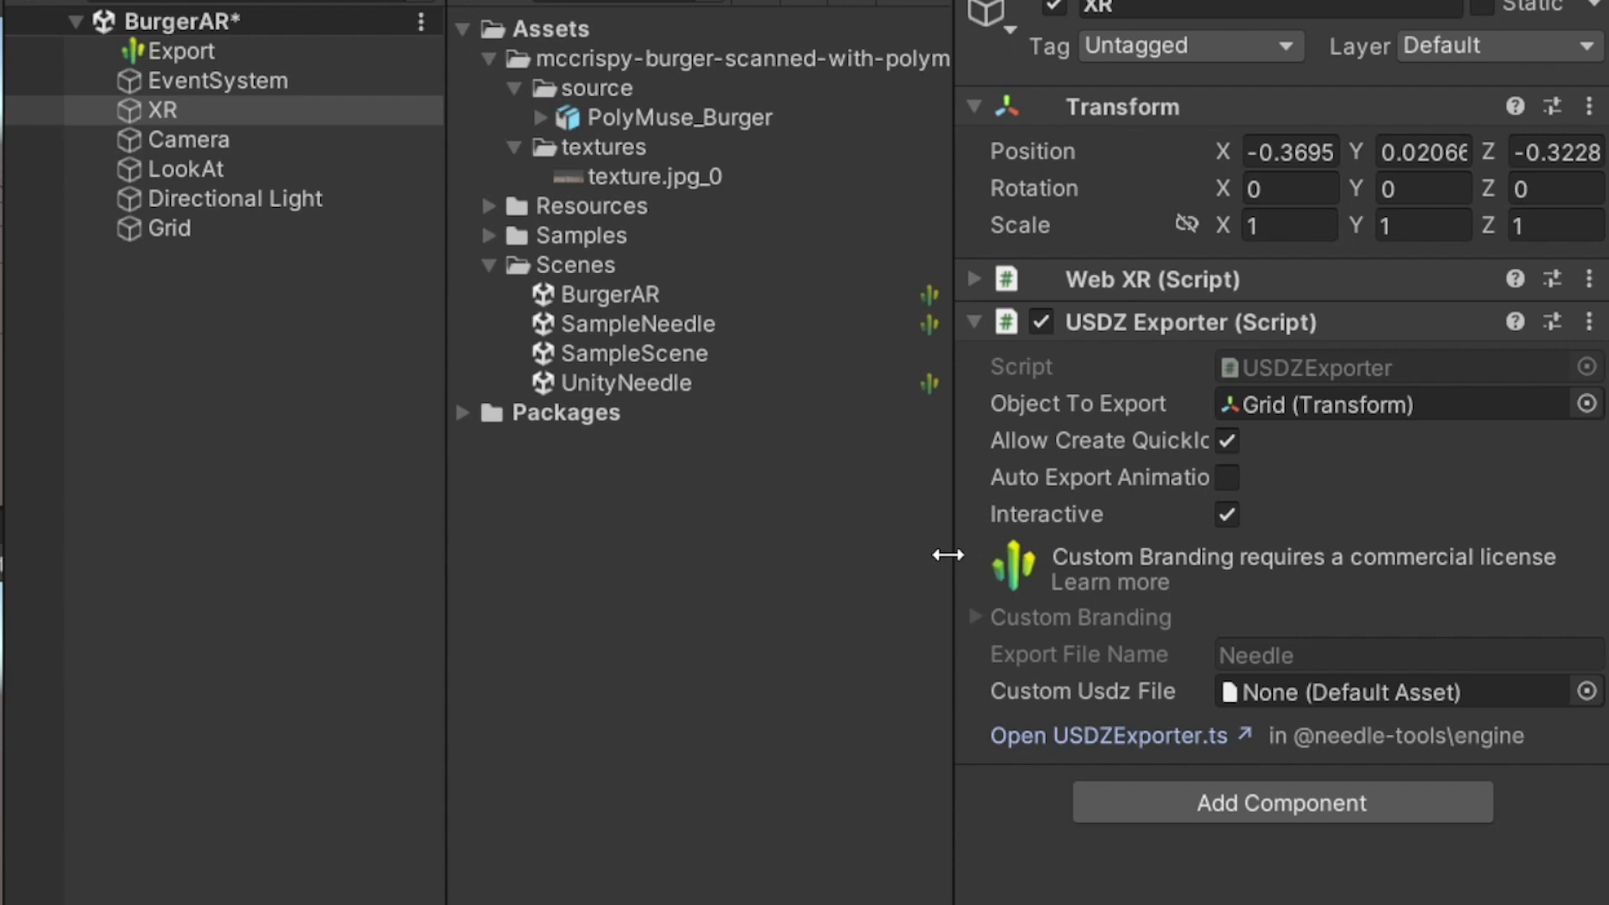
key("ctrl+s")
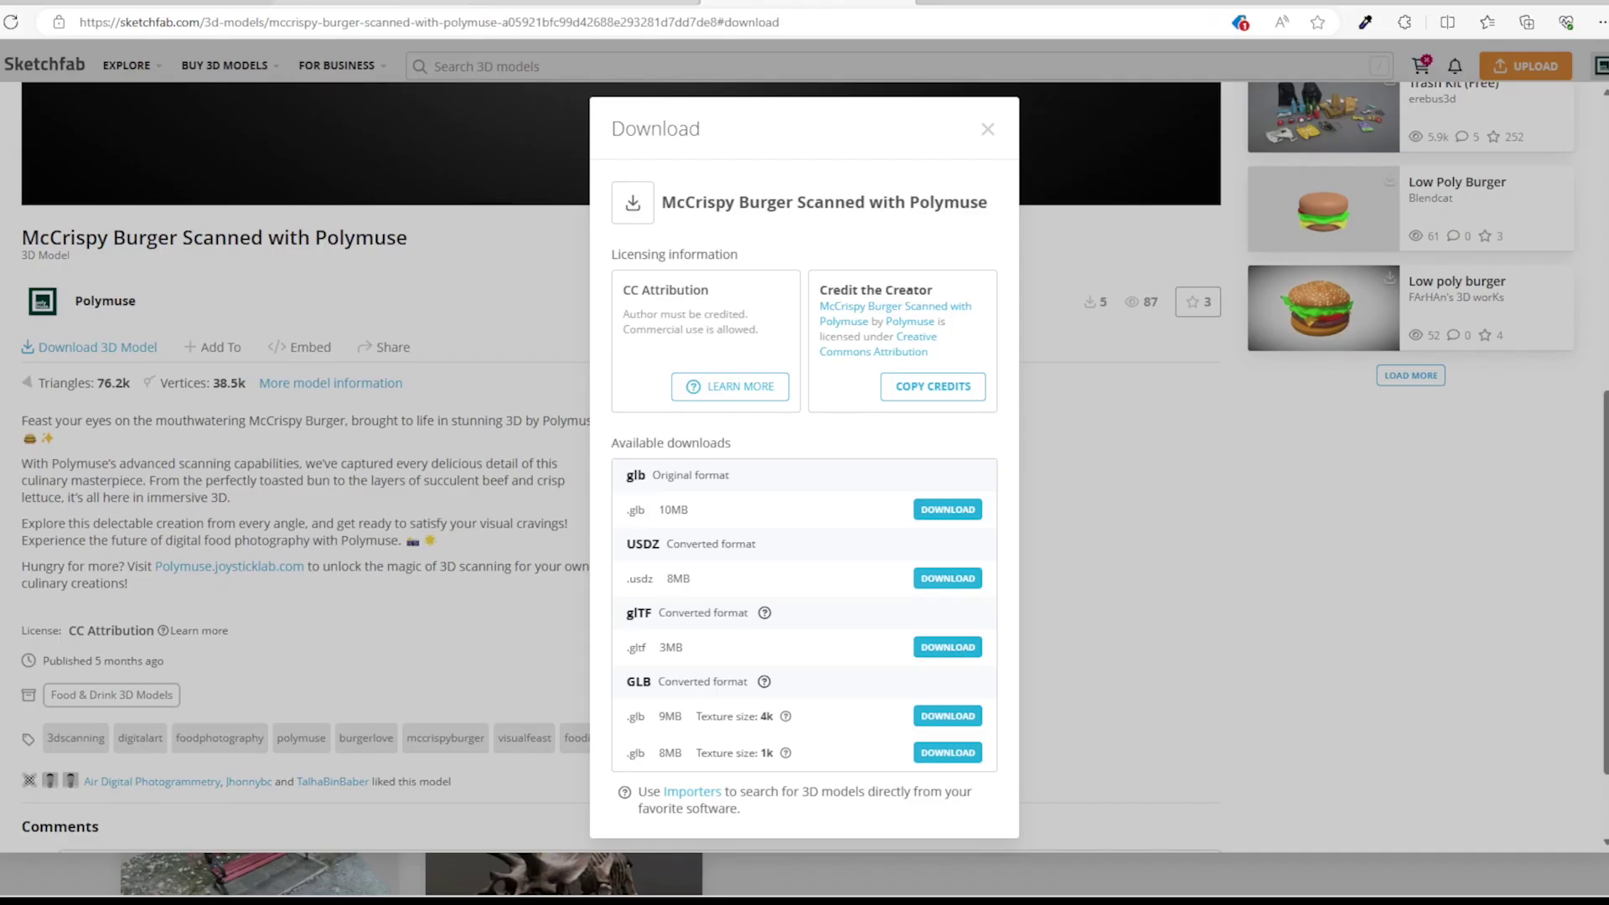
Load polymuse.tech, scroll down, and follow Browse More to Polymuse's Sketchfab model listing.
left_click(806, 24)
type("poly")
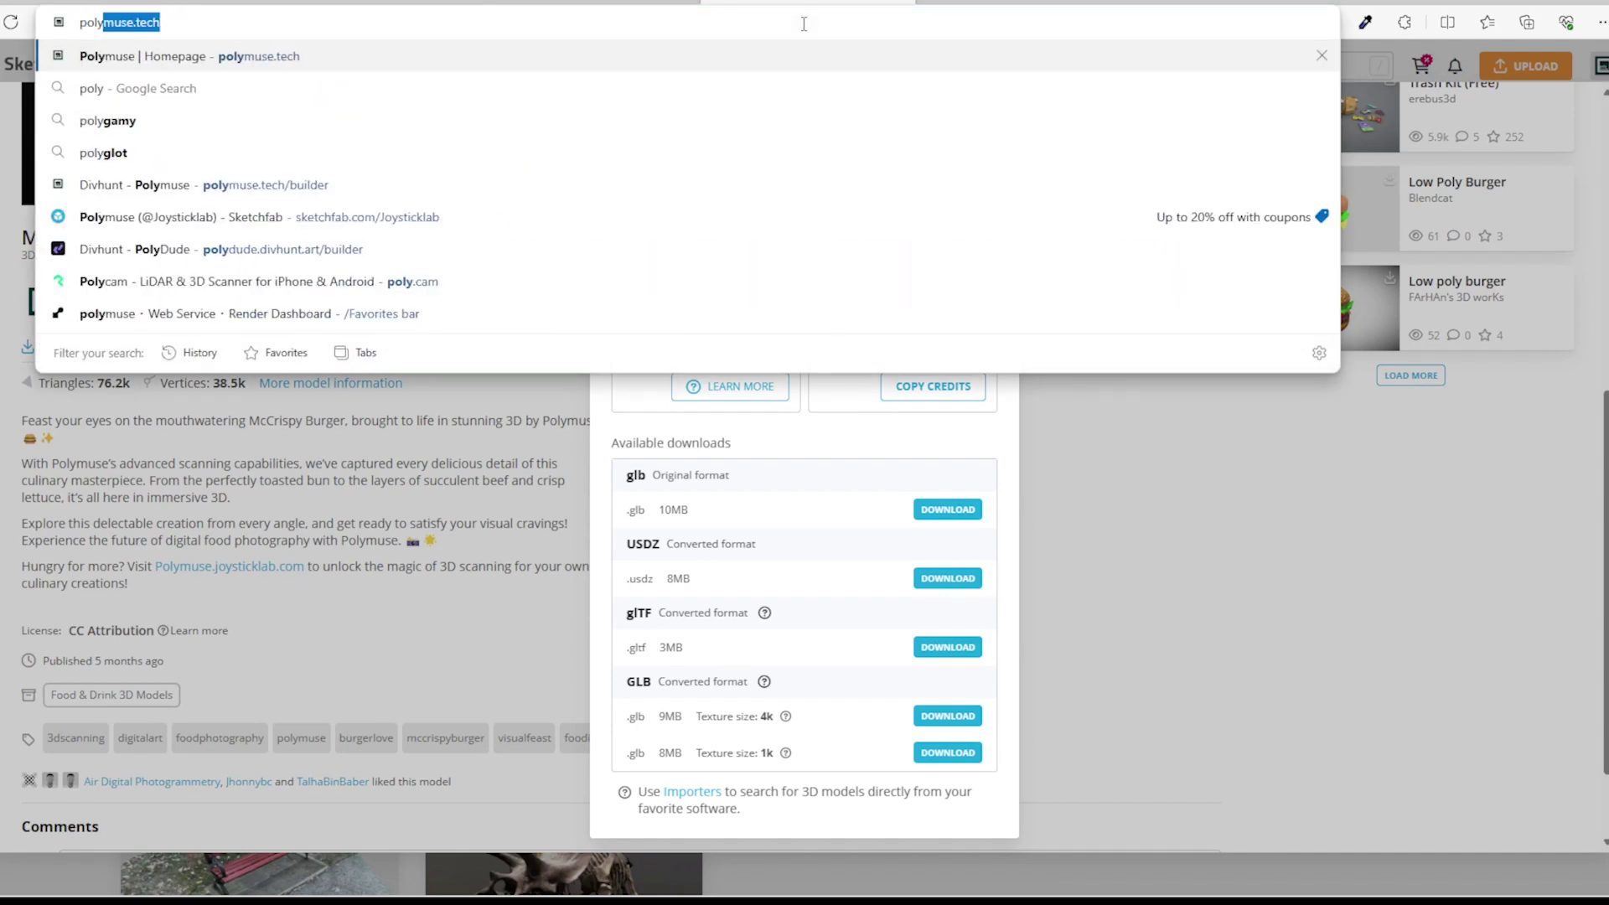
key("Return")
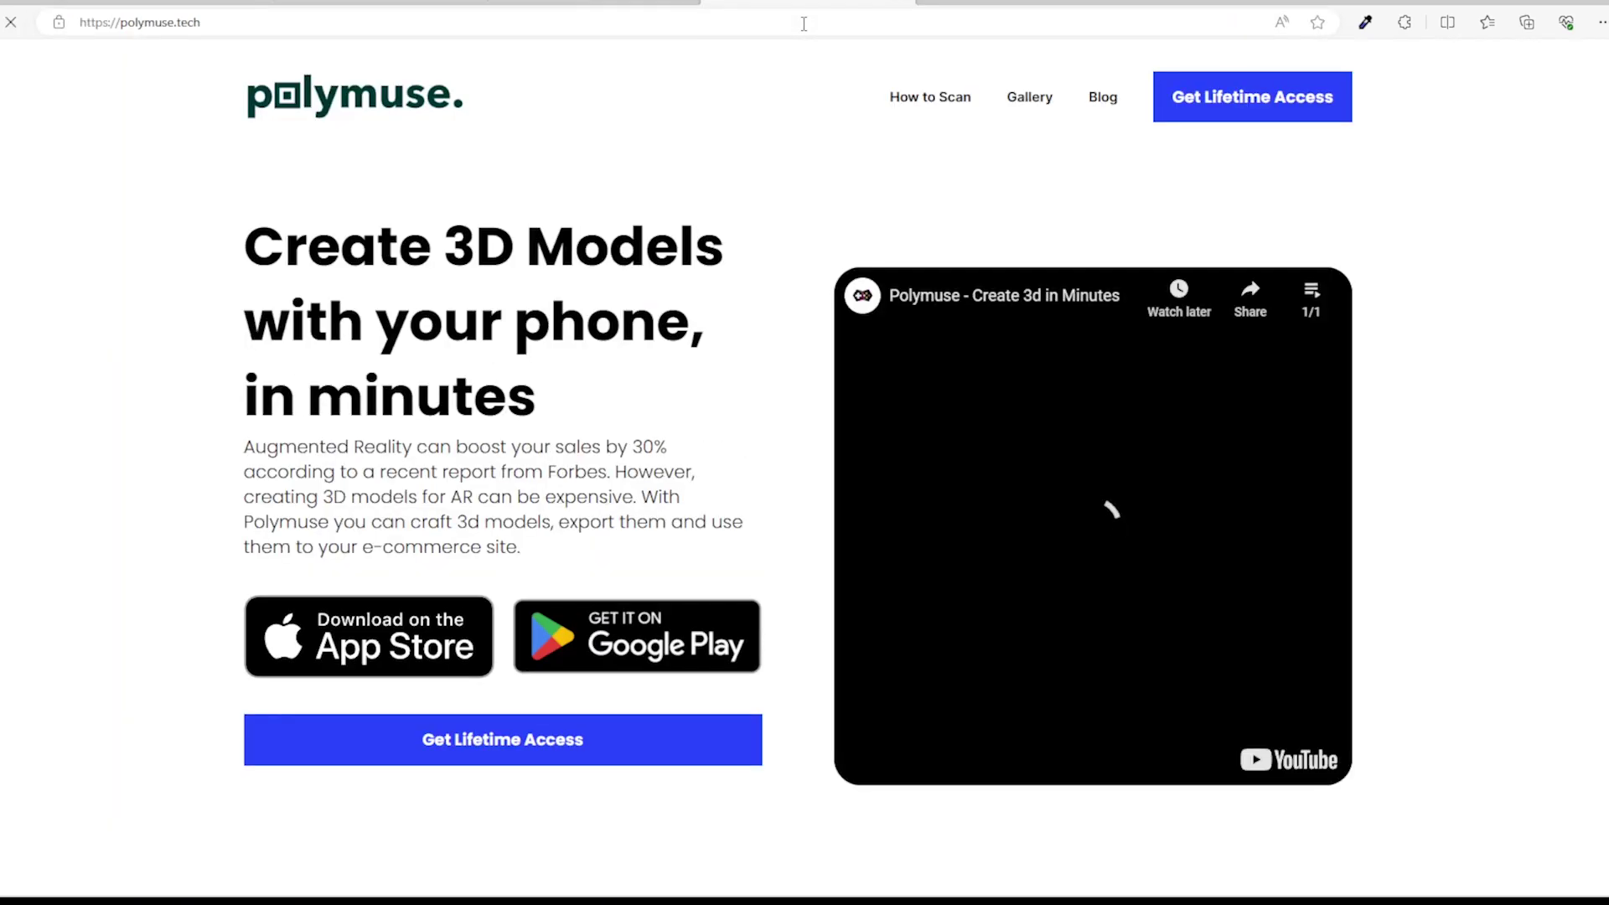
scroll(700, 311, "down", 20)
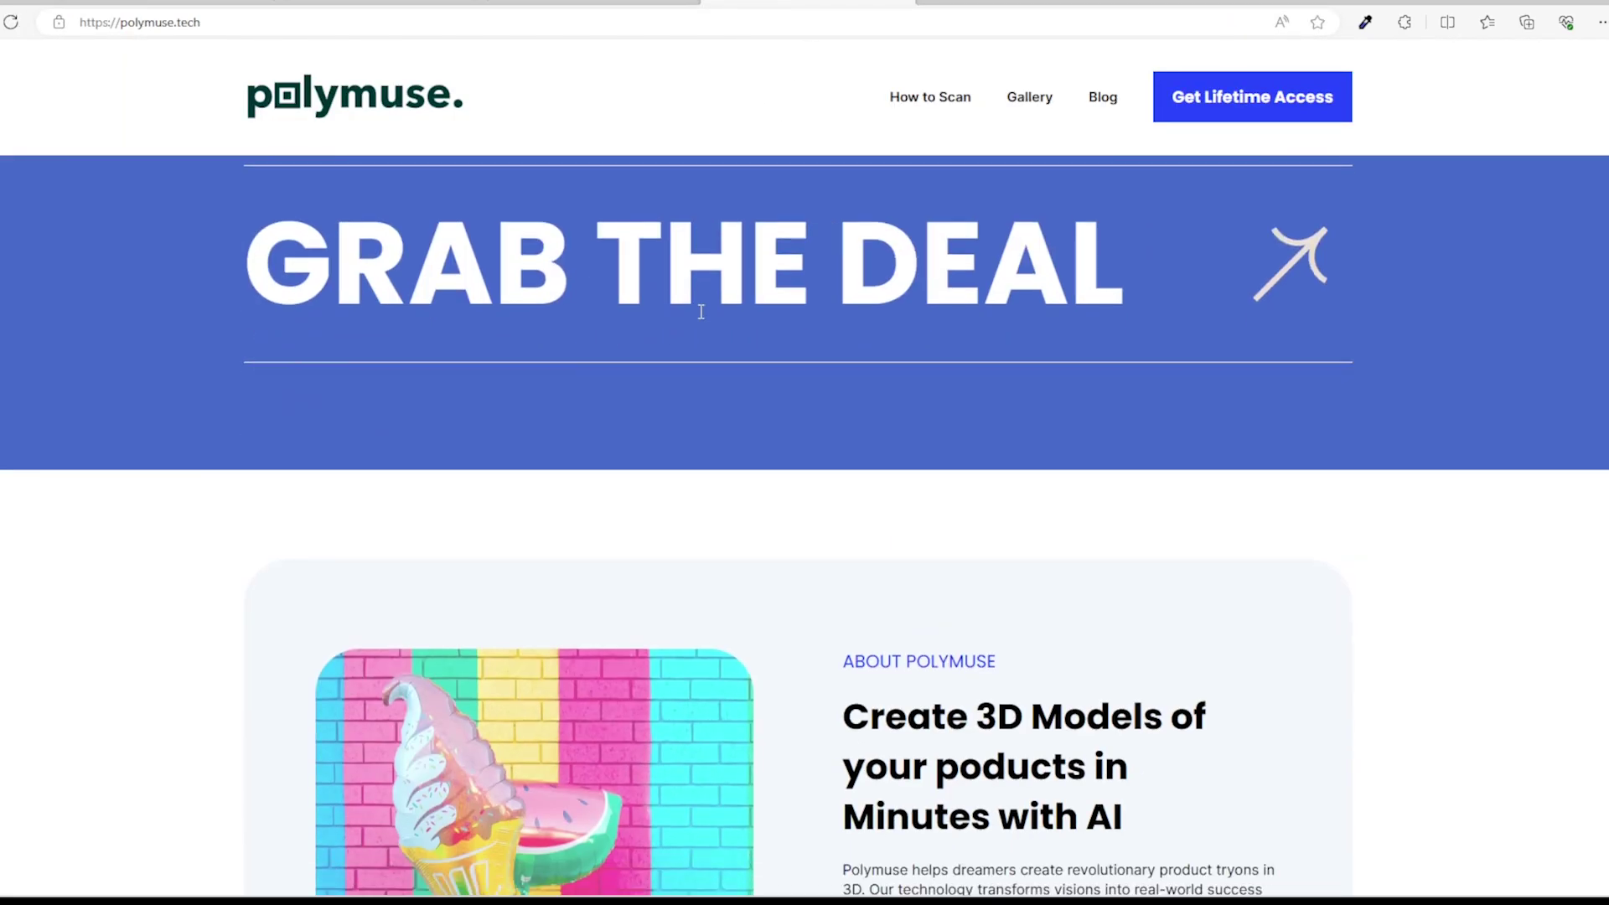
scroll(701, 317, "down", 10)
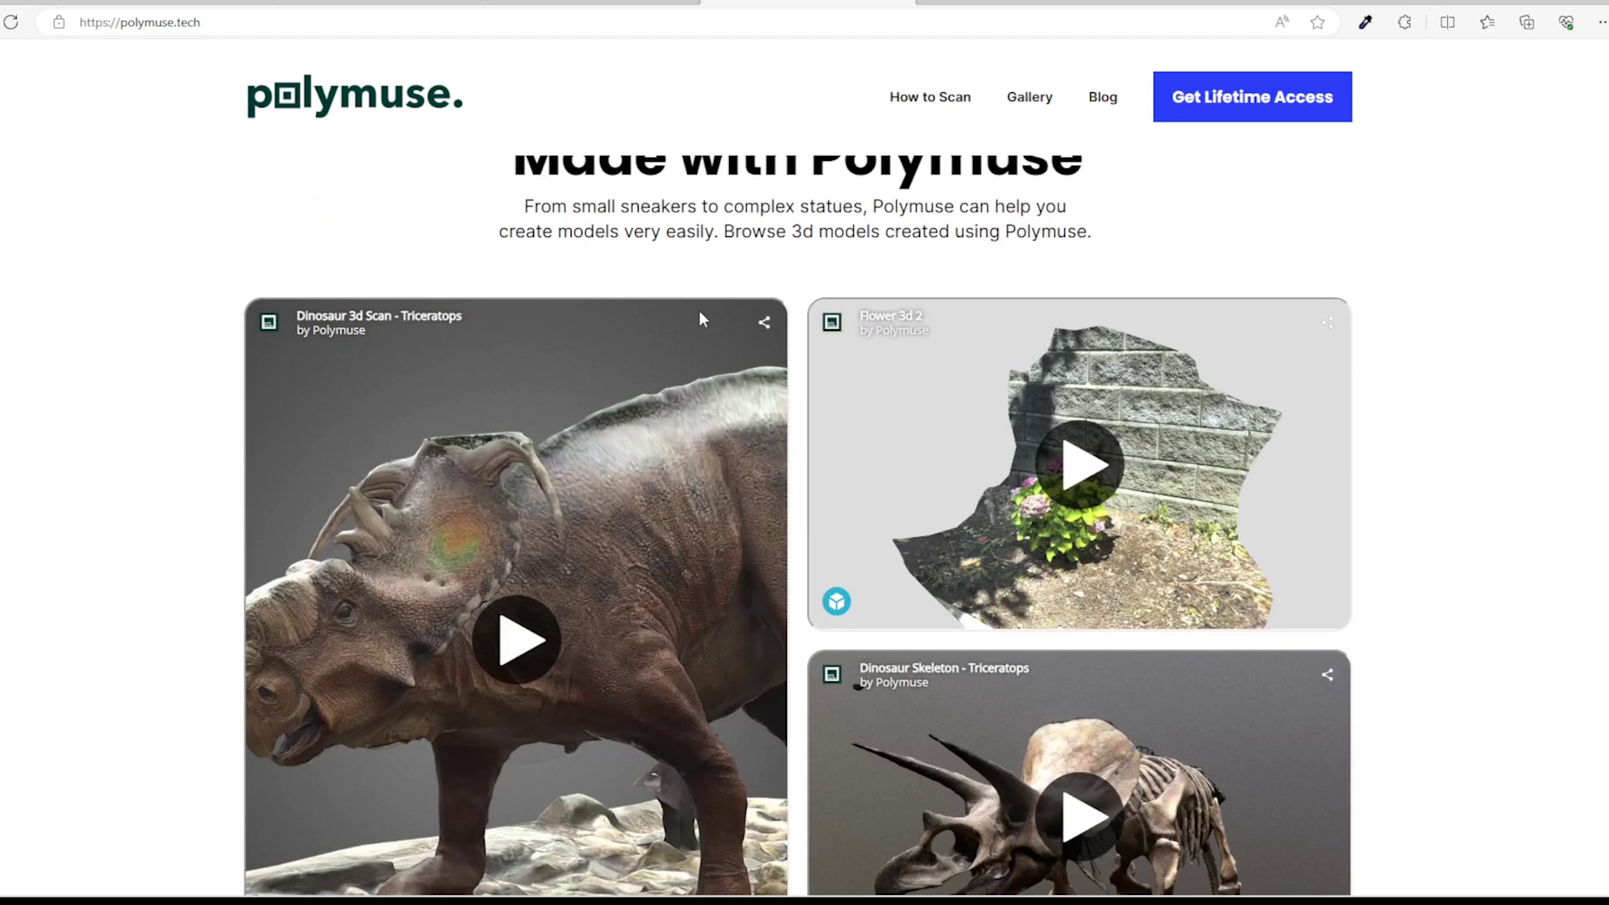
scroll(769, 310, "down", 8)
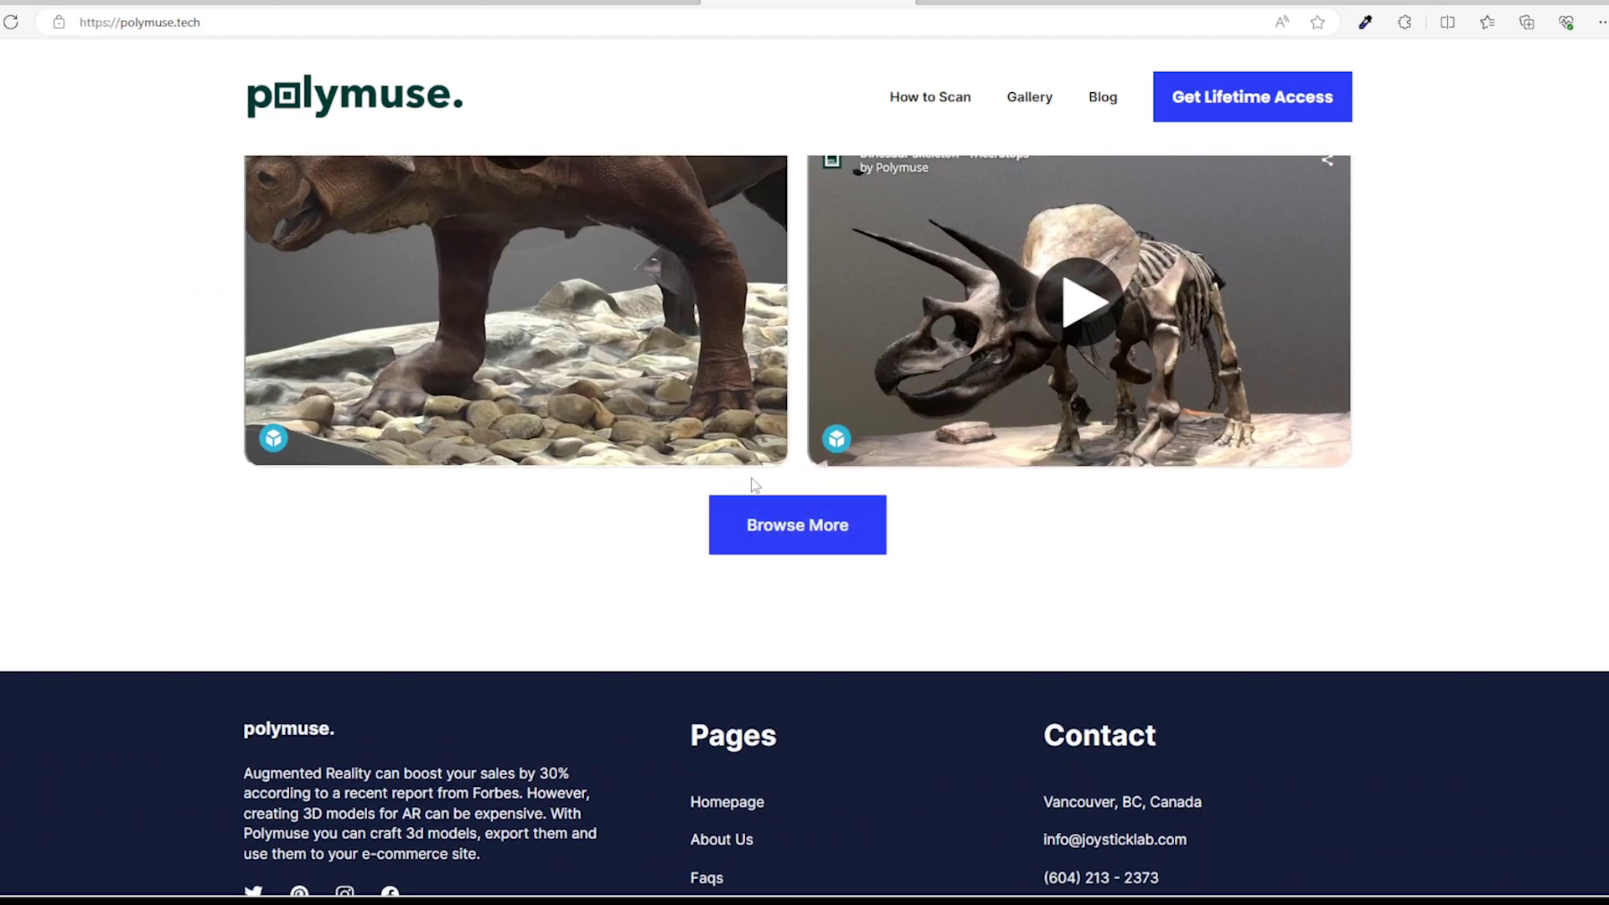
scroll(754, 492, "up", 6)
scroll(887, 486, "down", 5)
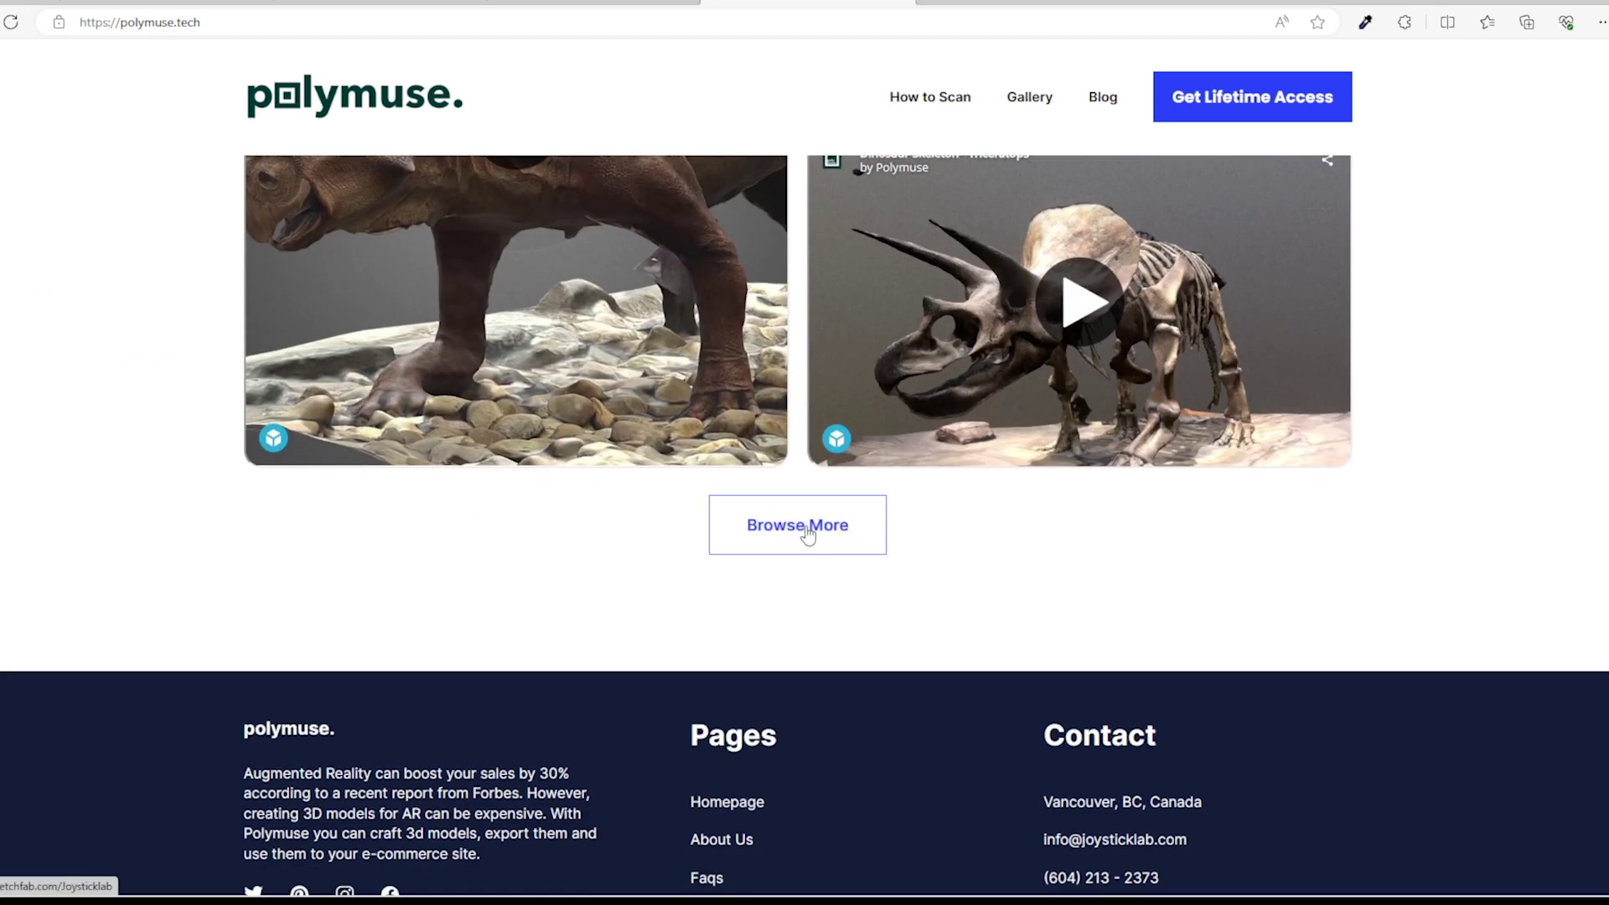
left_click(768, 525)
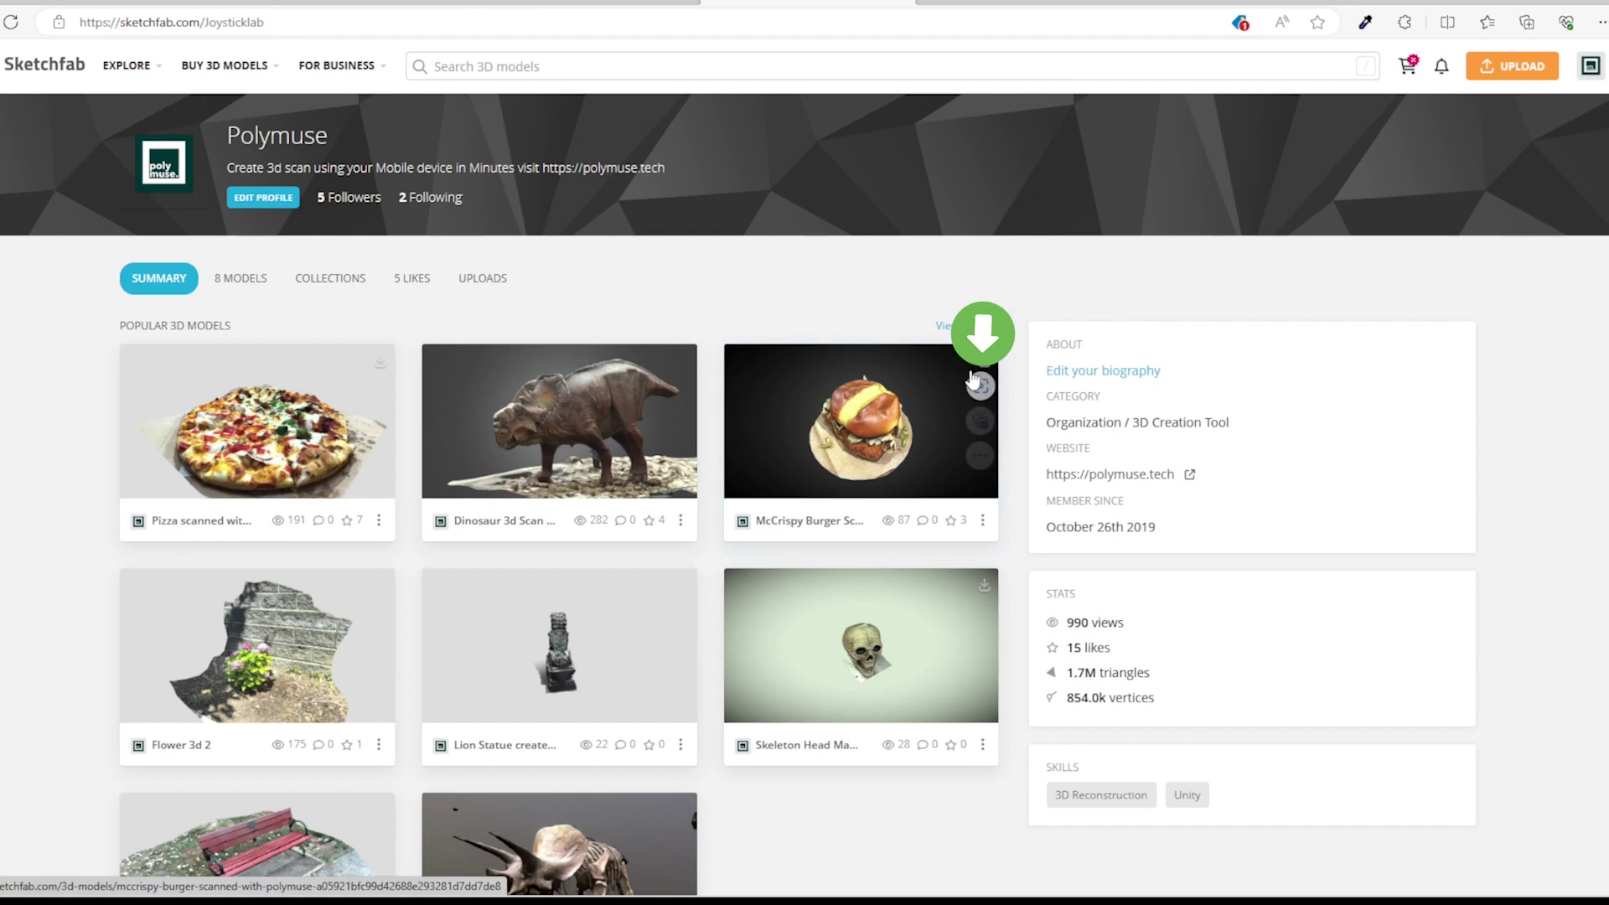
Request the McCrispy Burger's 9MB .glb download with 4k textures, then close the dialog.
left_click(984, 366)
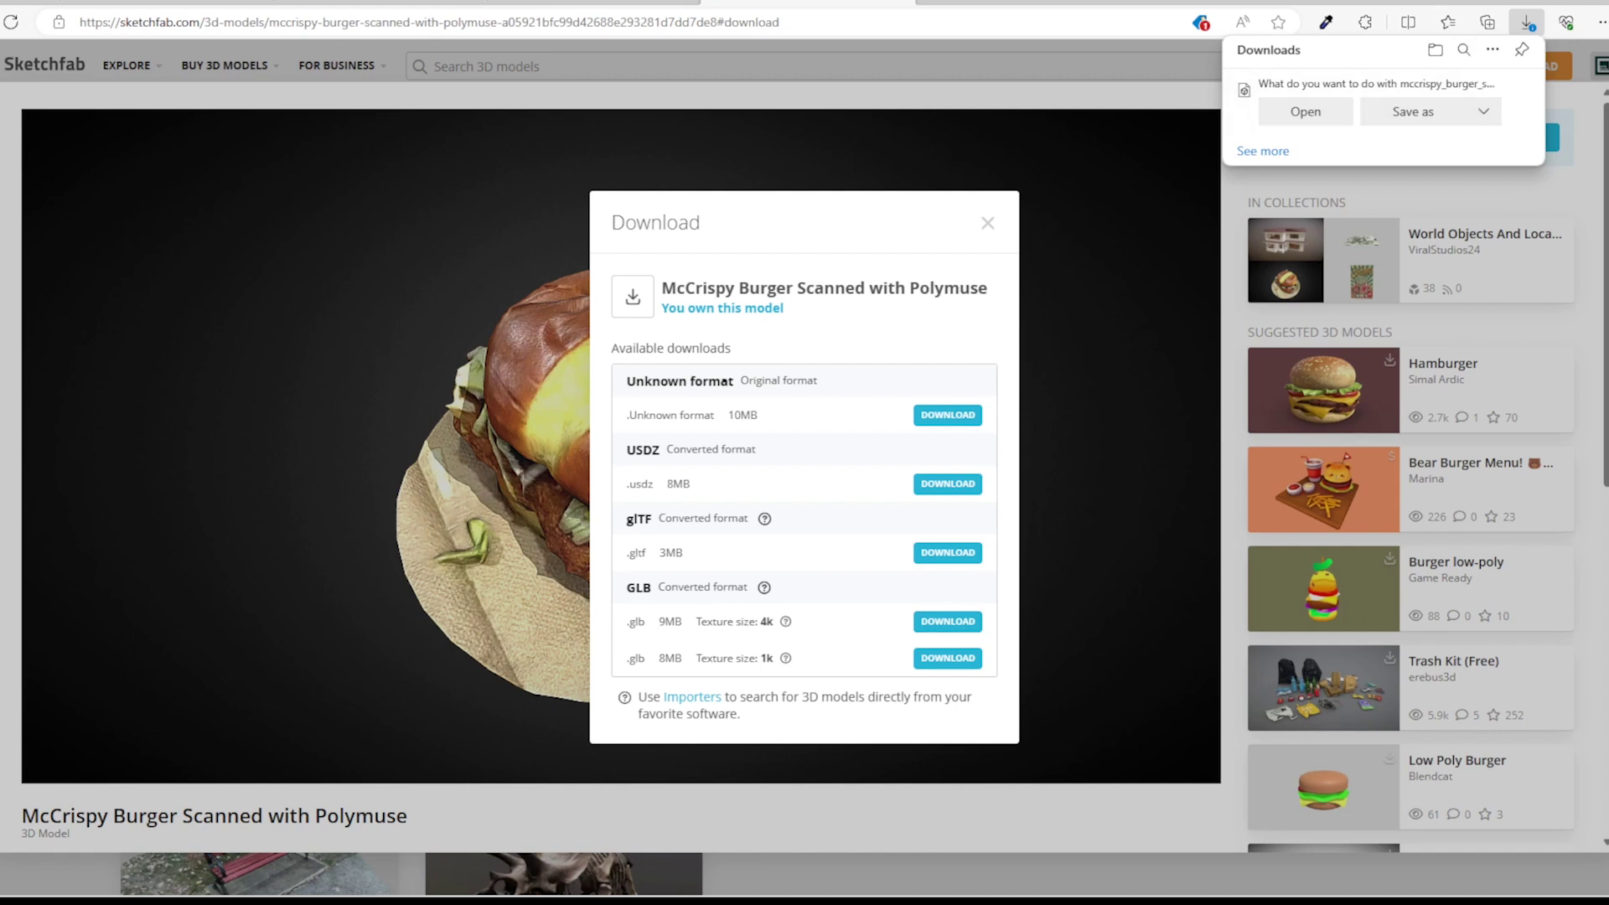
left_click(1341, 192)
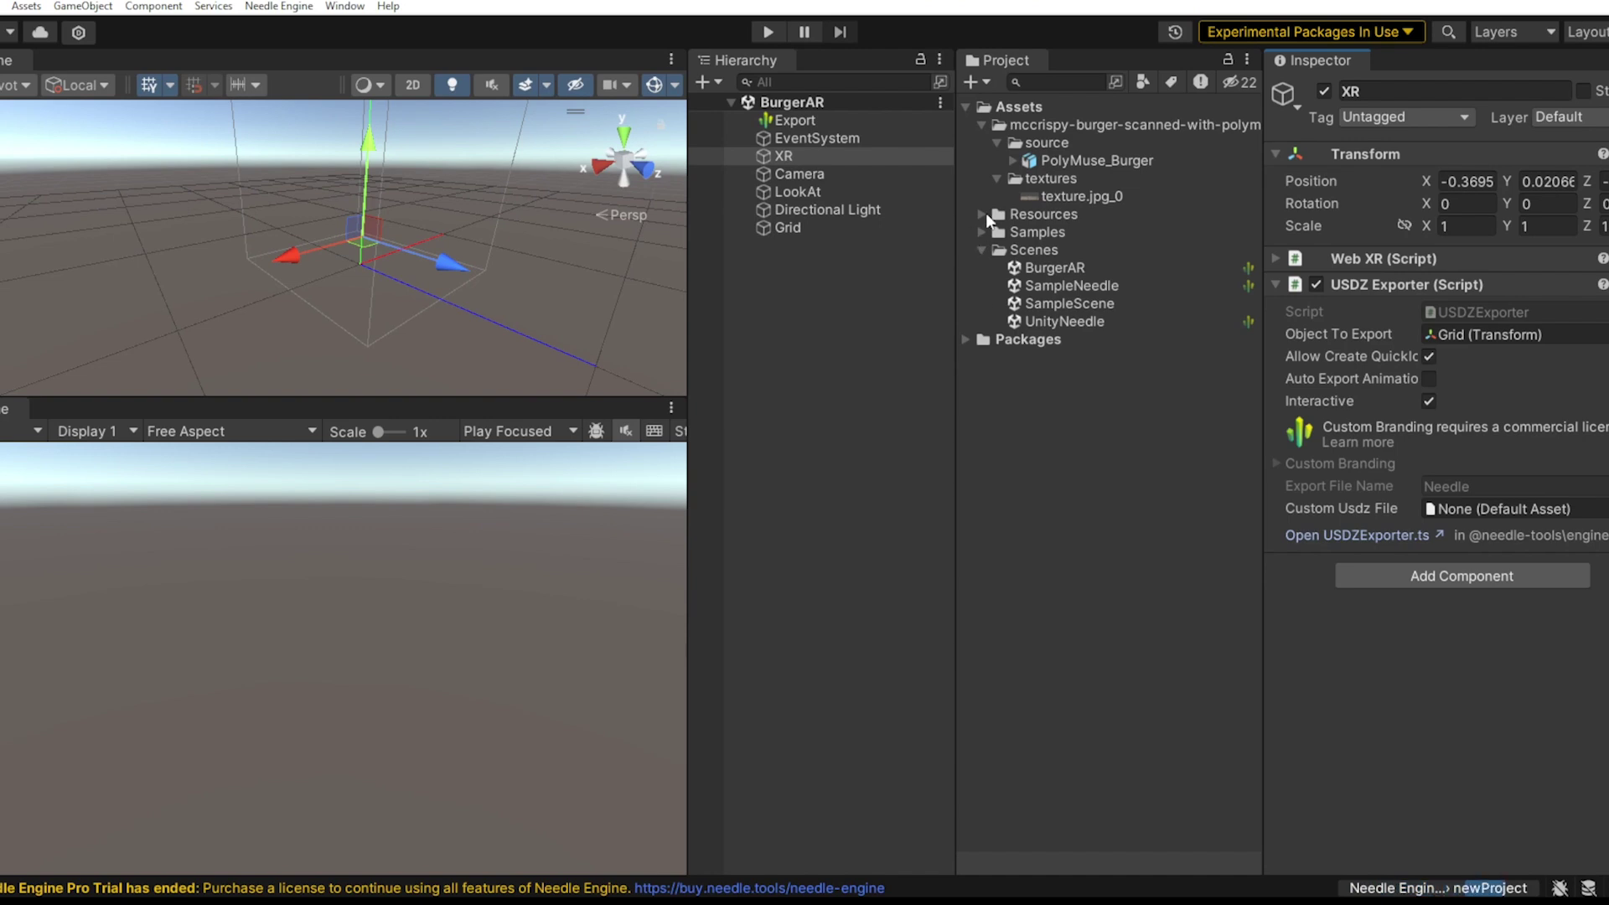
Preview the PolyMuse_Burger model, enlarging and rotating it in the Inspector preview.
left_click(1039, 160)
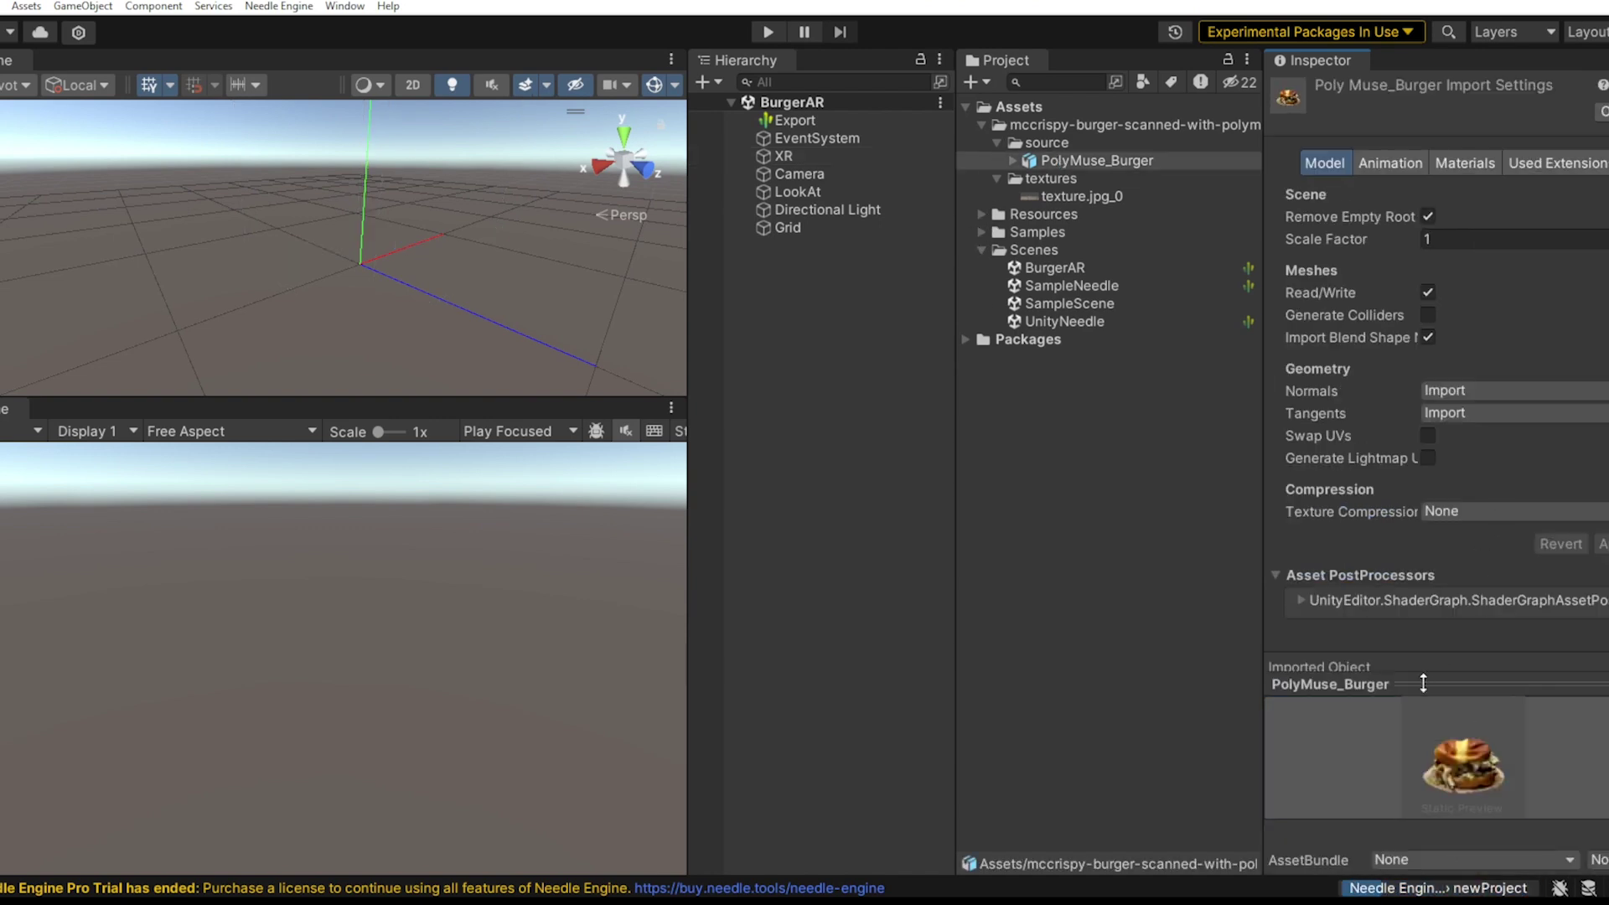
left_click_drag(1425, 670, 1409, 227)
left_click_drag(1491, 605, 1532, 570)
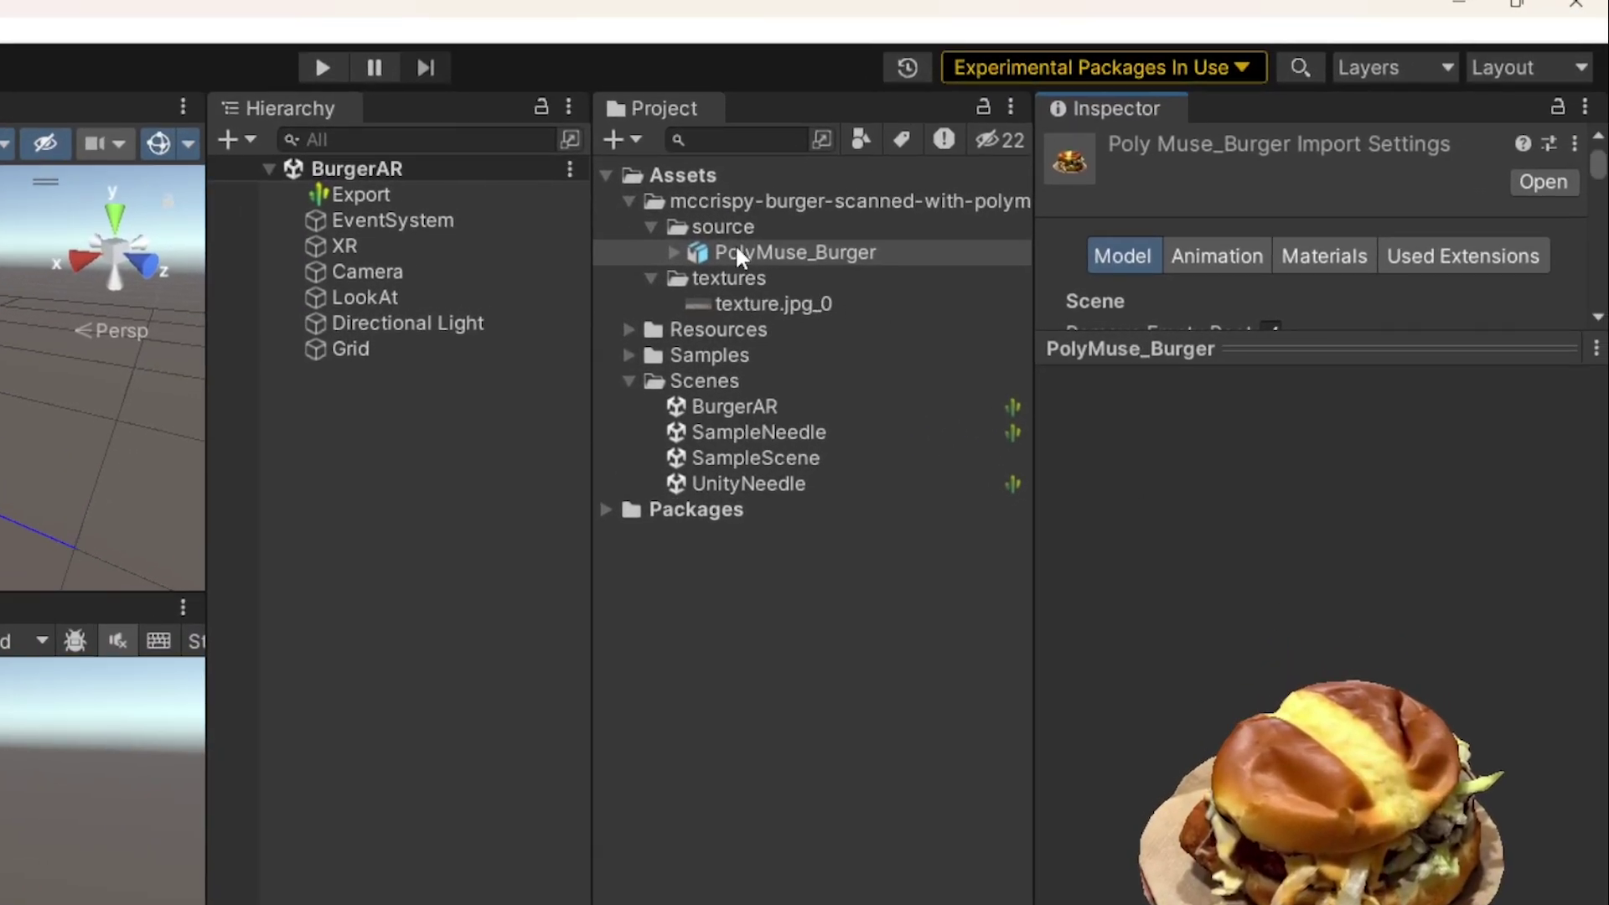
Place PolyMuse_Burger under Grid, scale it proportionally to 1 from 13.8251, and save.
left_click_drag(736, 251, 383, 344)
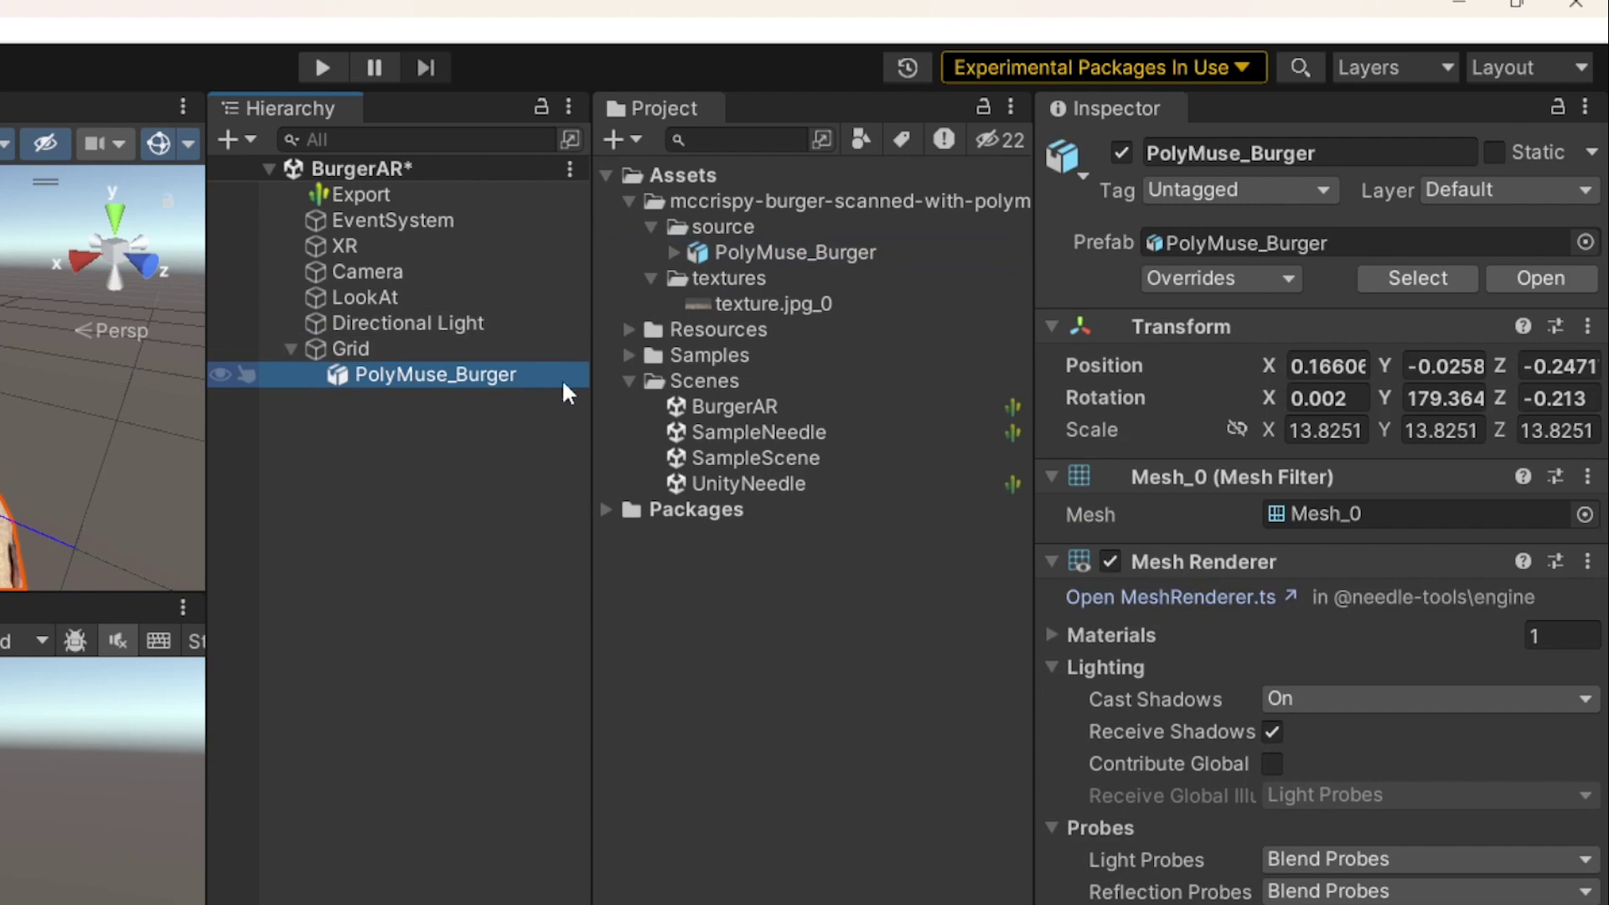
left_click(1326, 432)
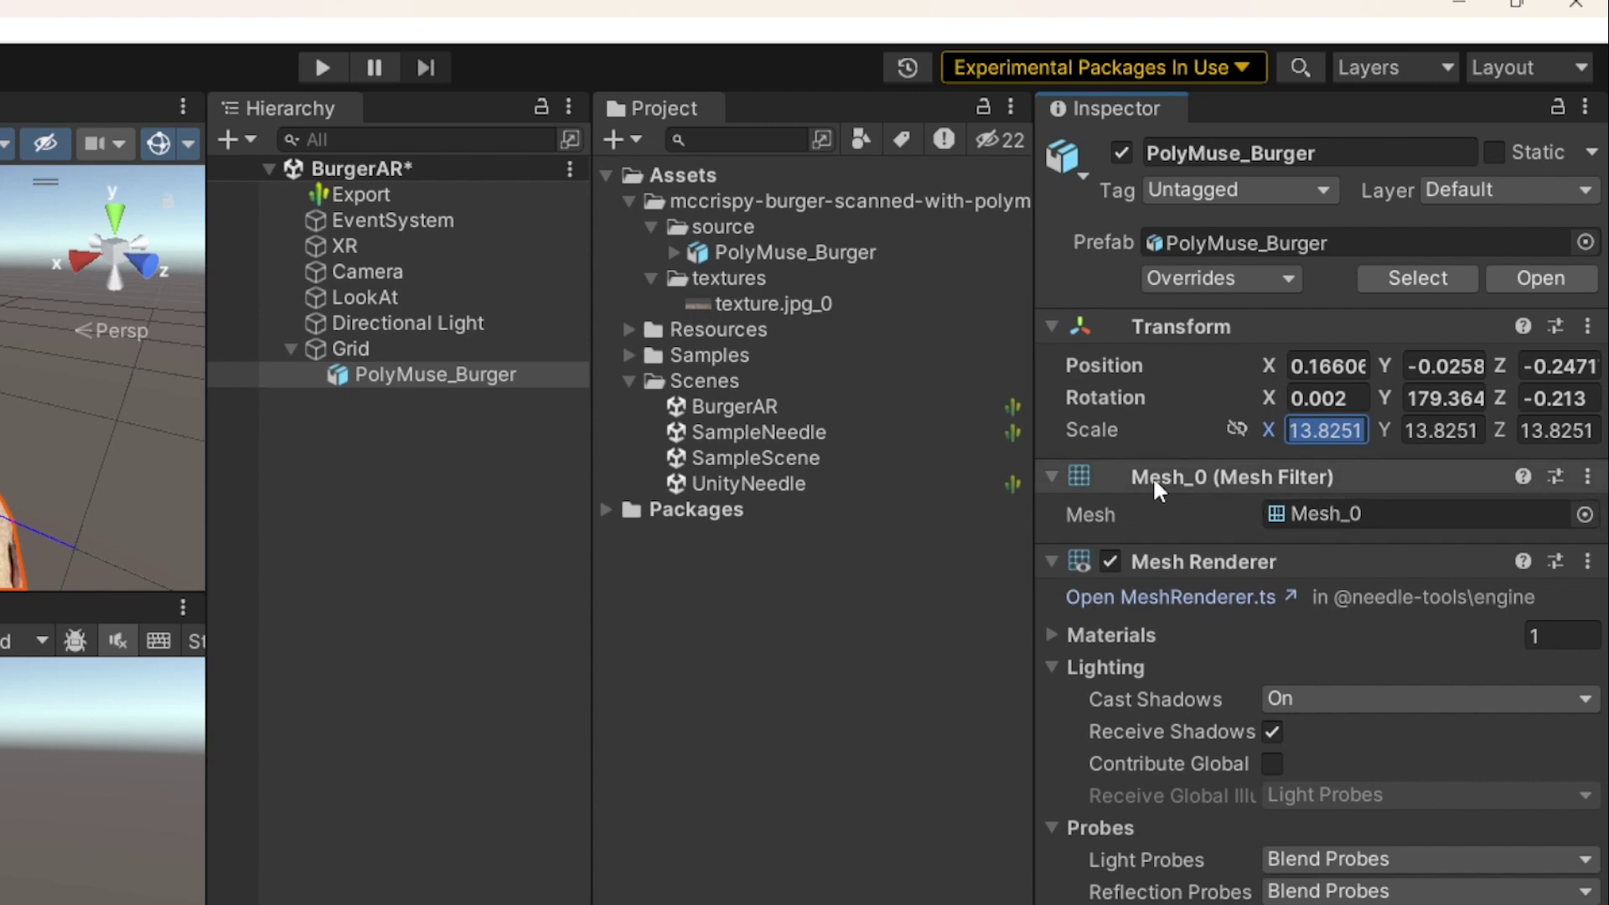
left_click(1236, 428)
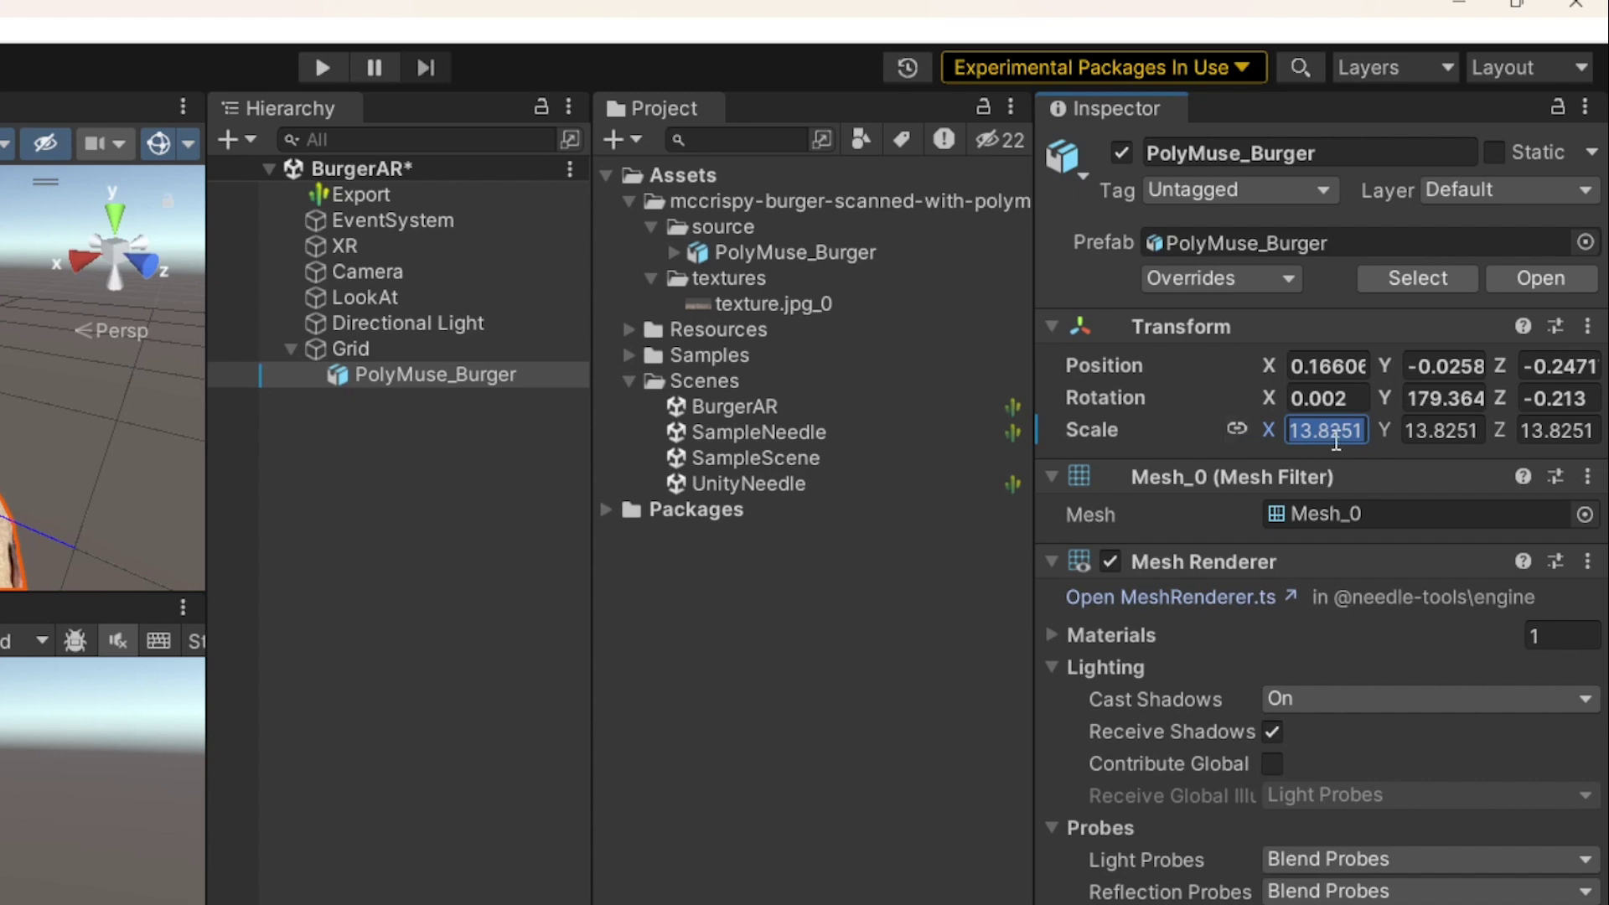
type("1")
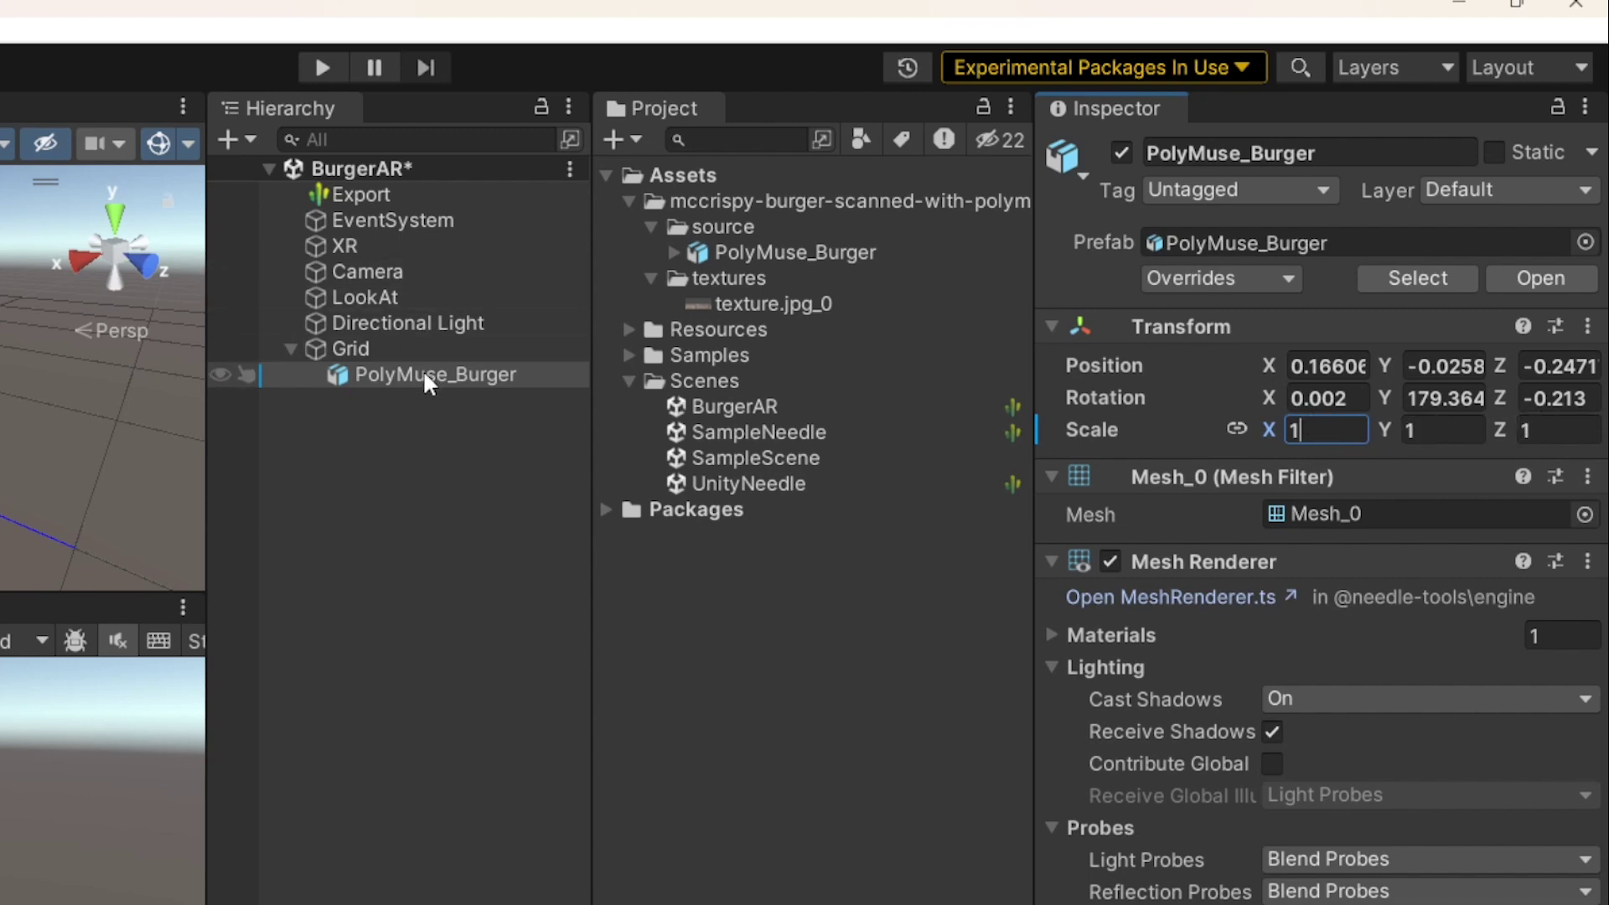
key("ctrl+s")
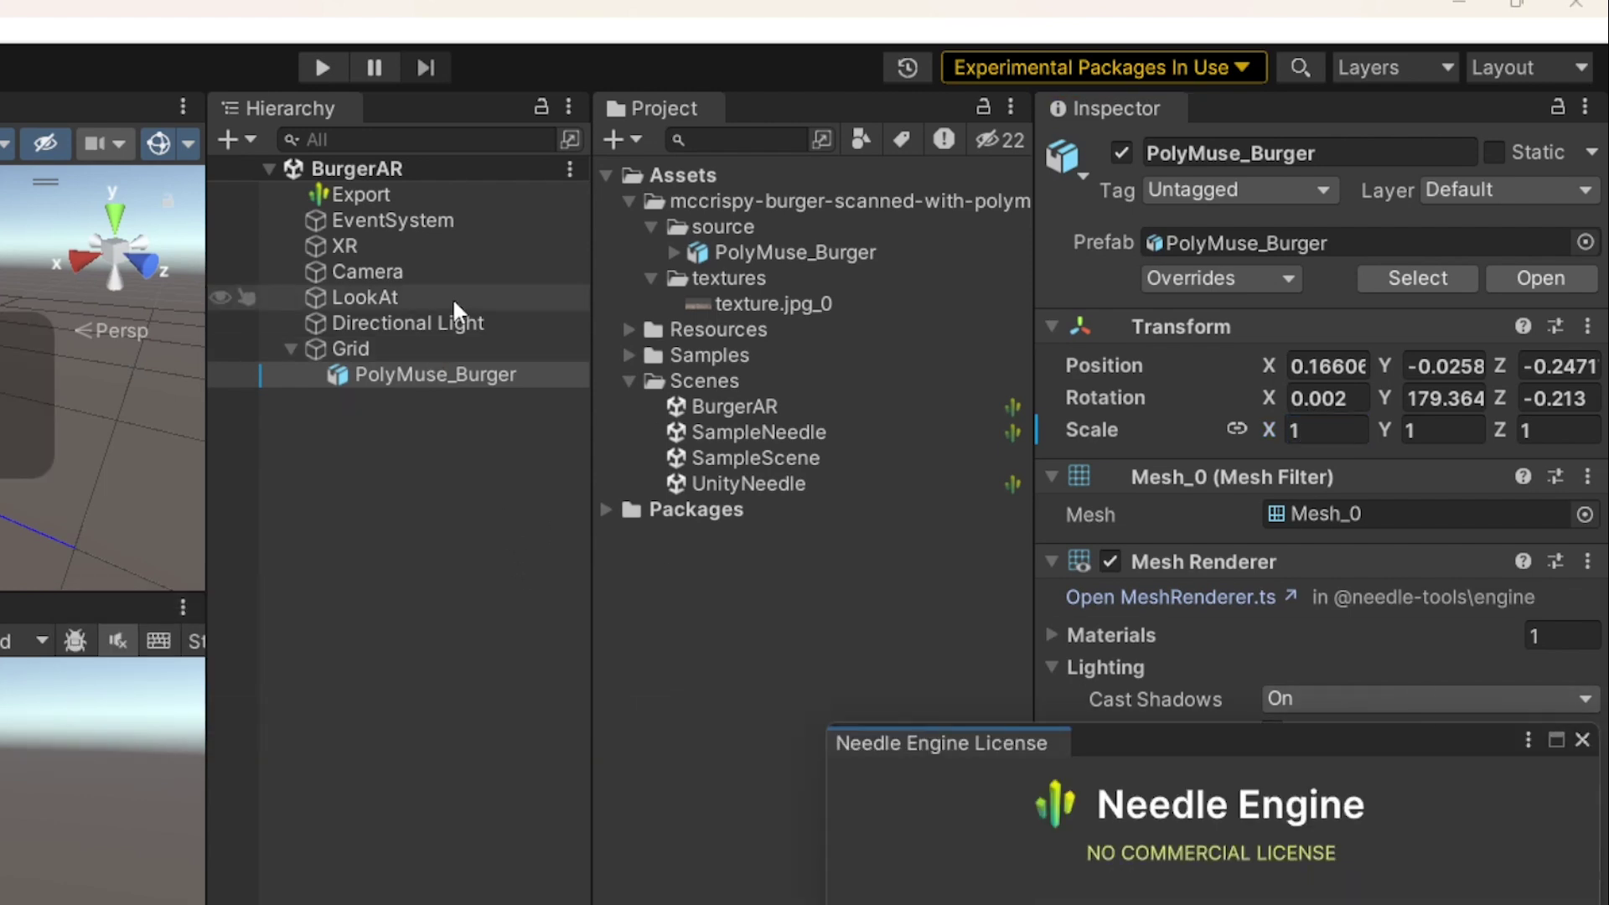
From the Export object, dismiss the license notice, install dependencies, run the export and open the local server.
left_click(374, 194)
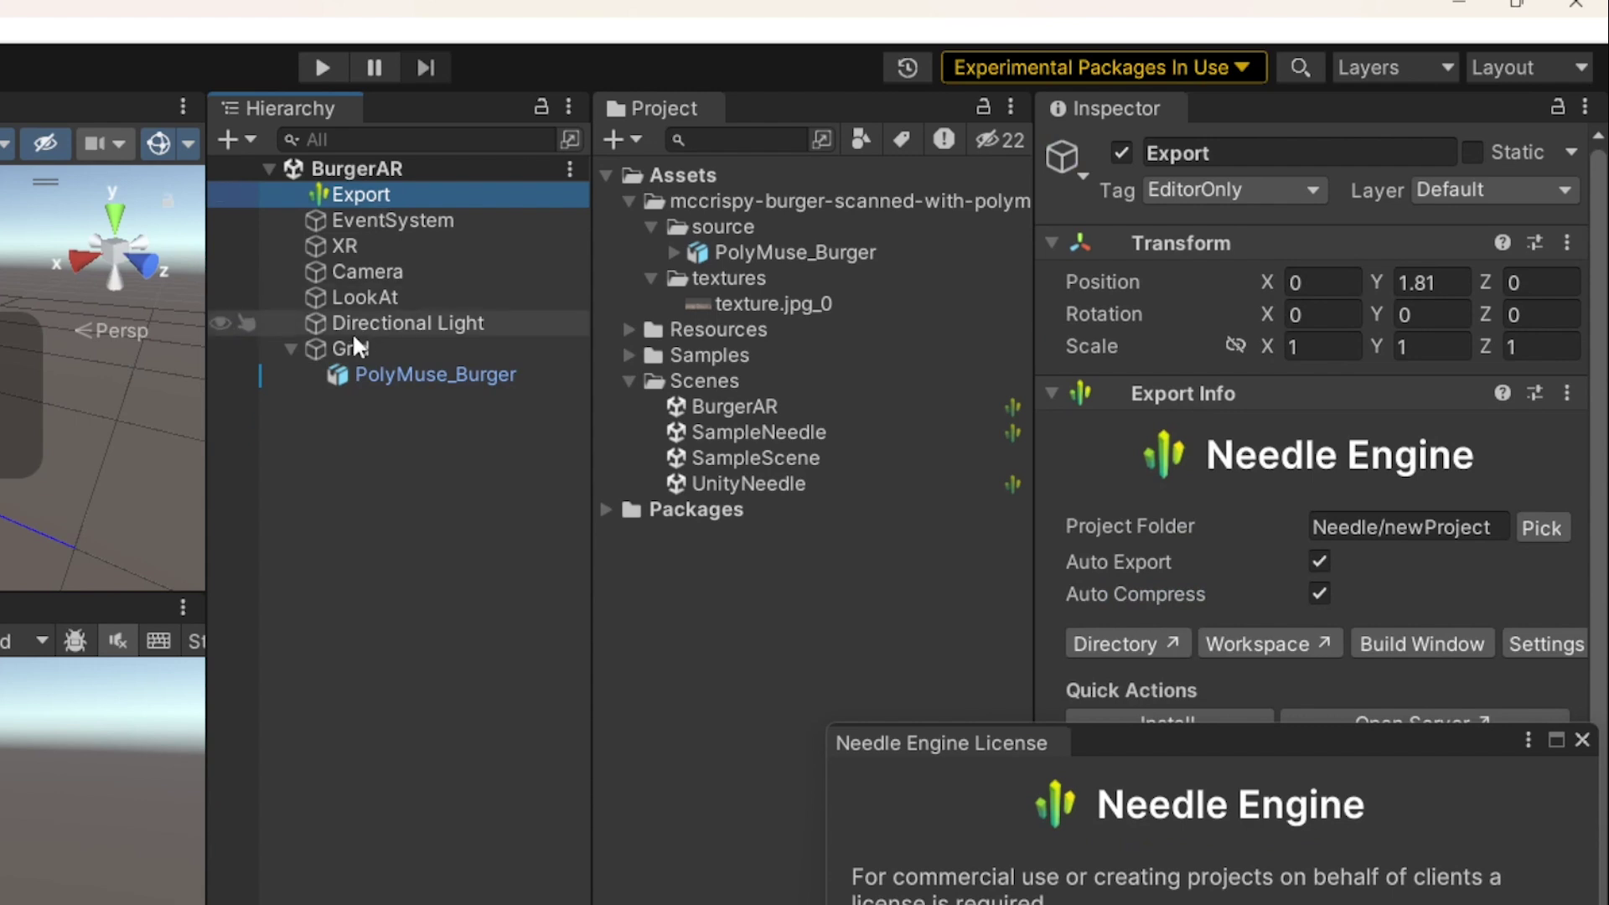
left_click(1581, 740)
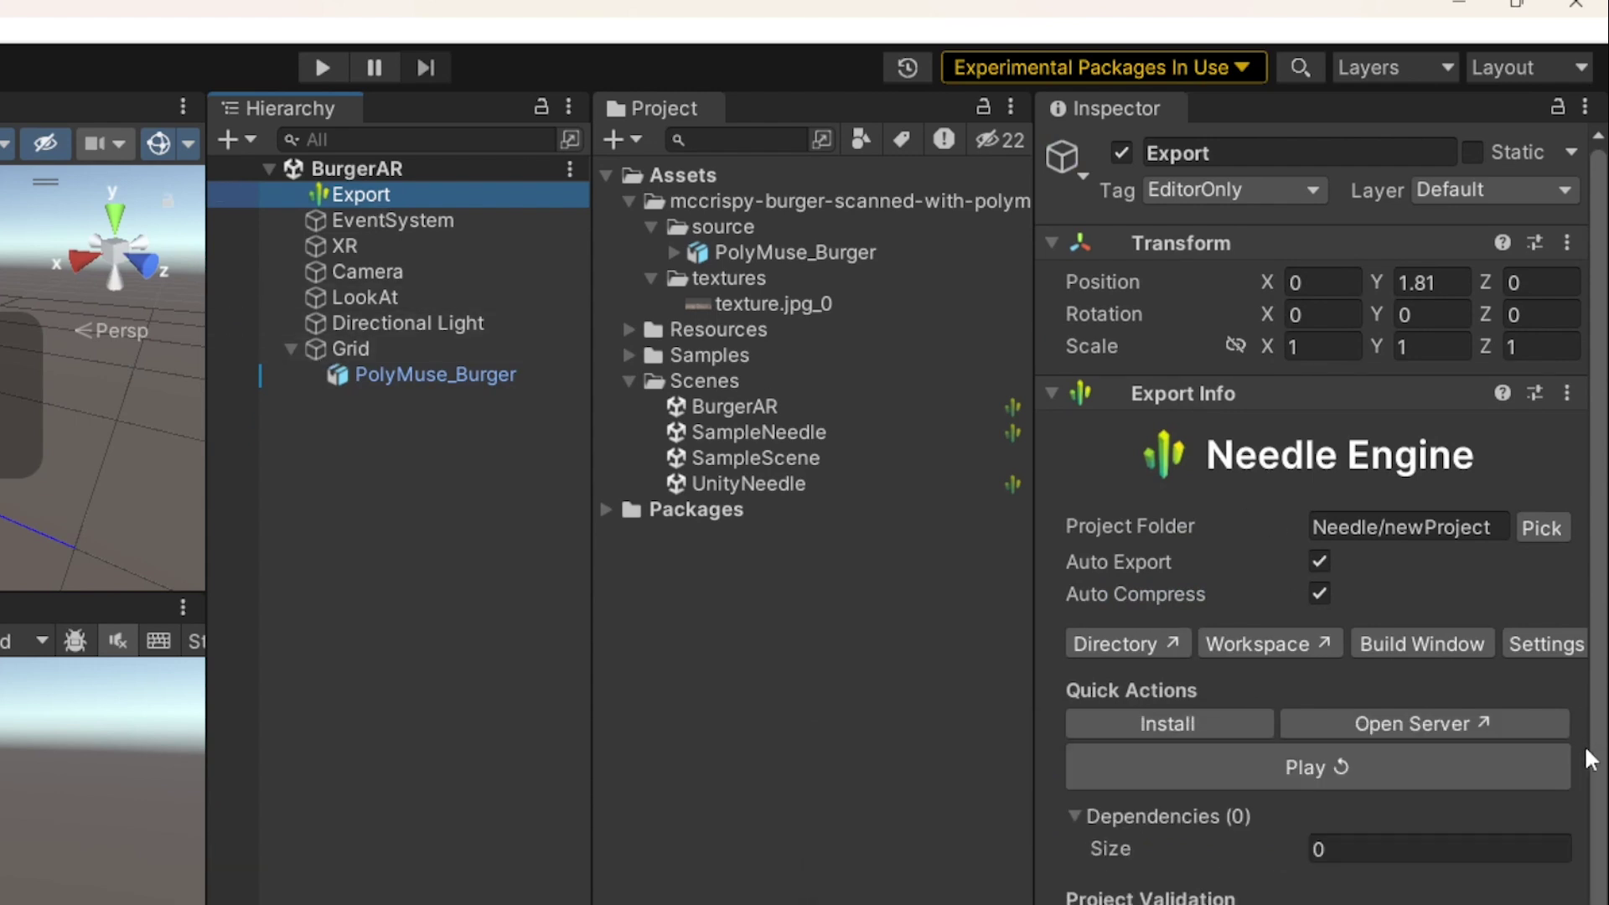
left_click(1193, 724)
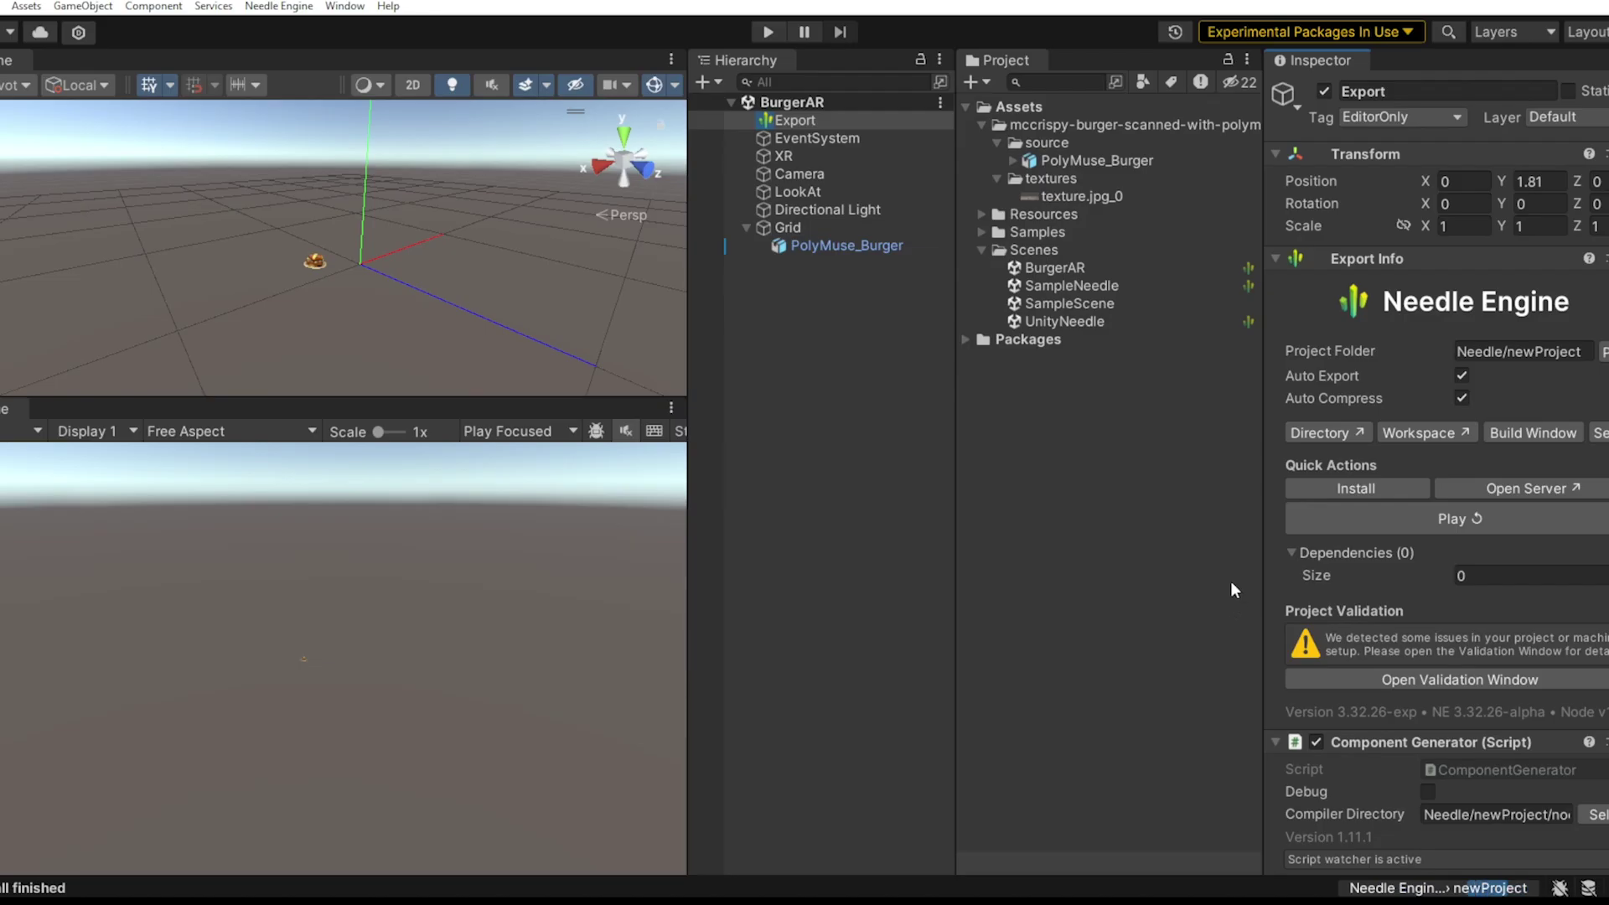
left_click(1491, 518)
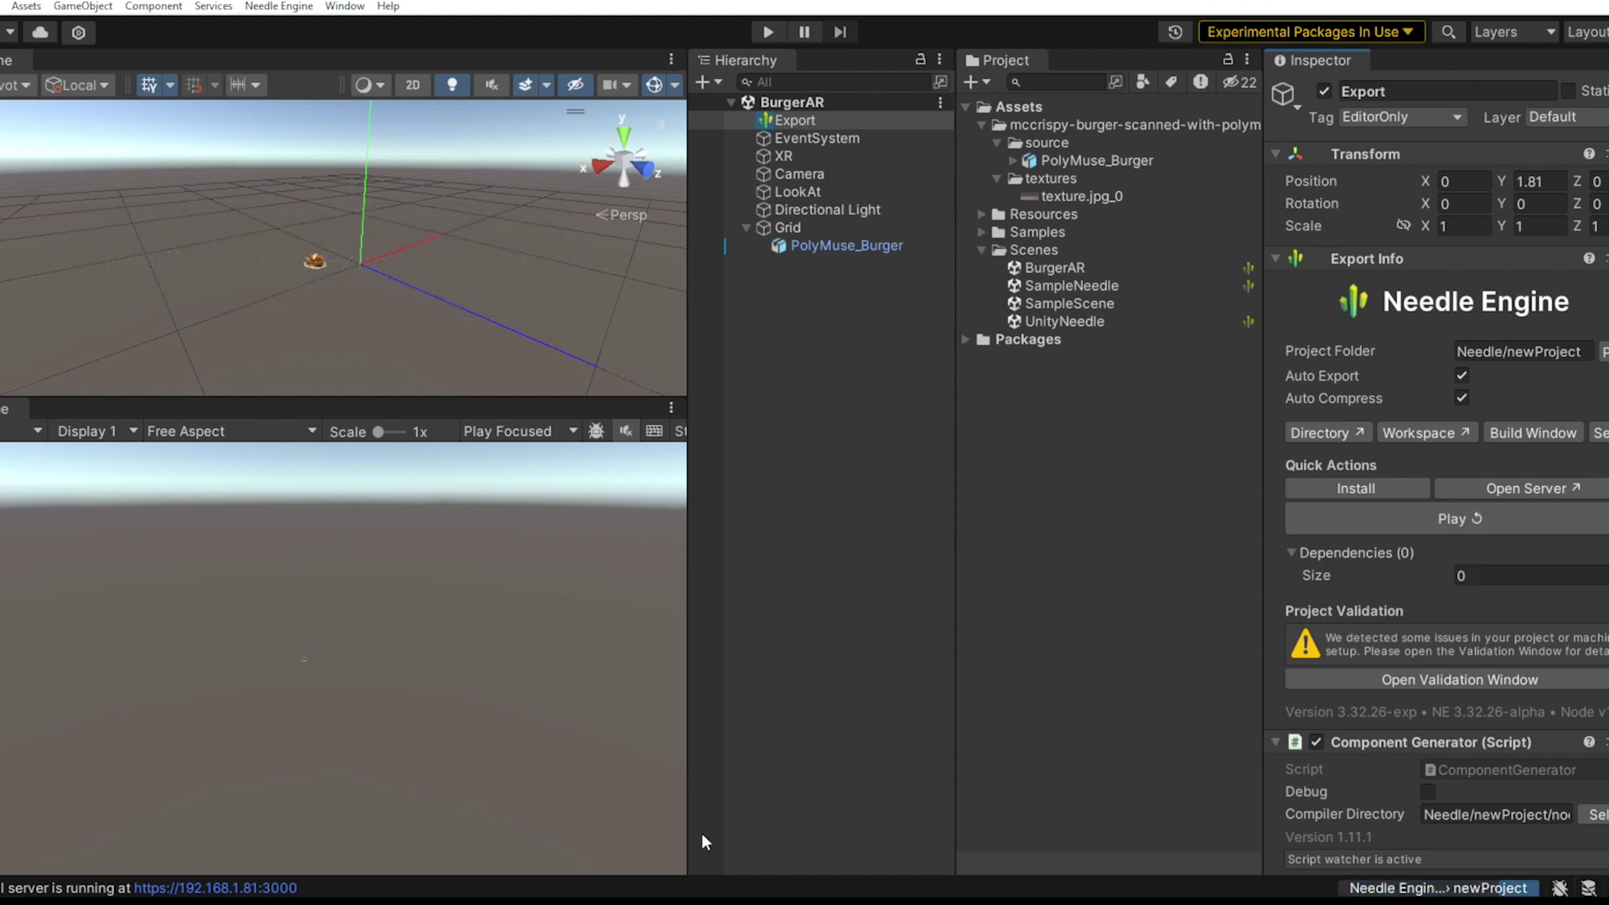
left_click(1566, 490)
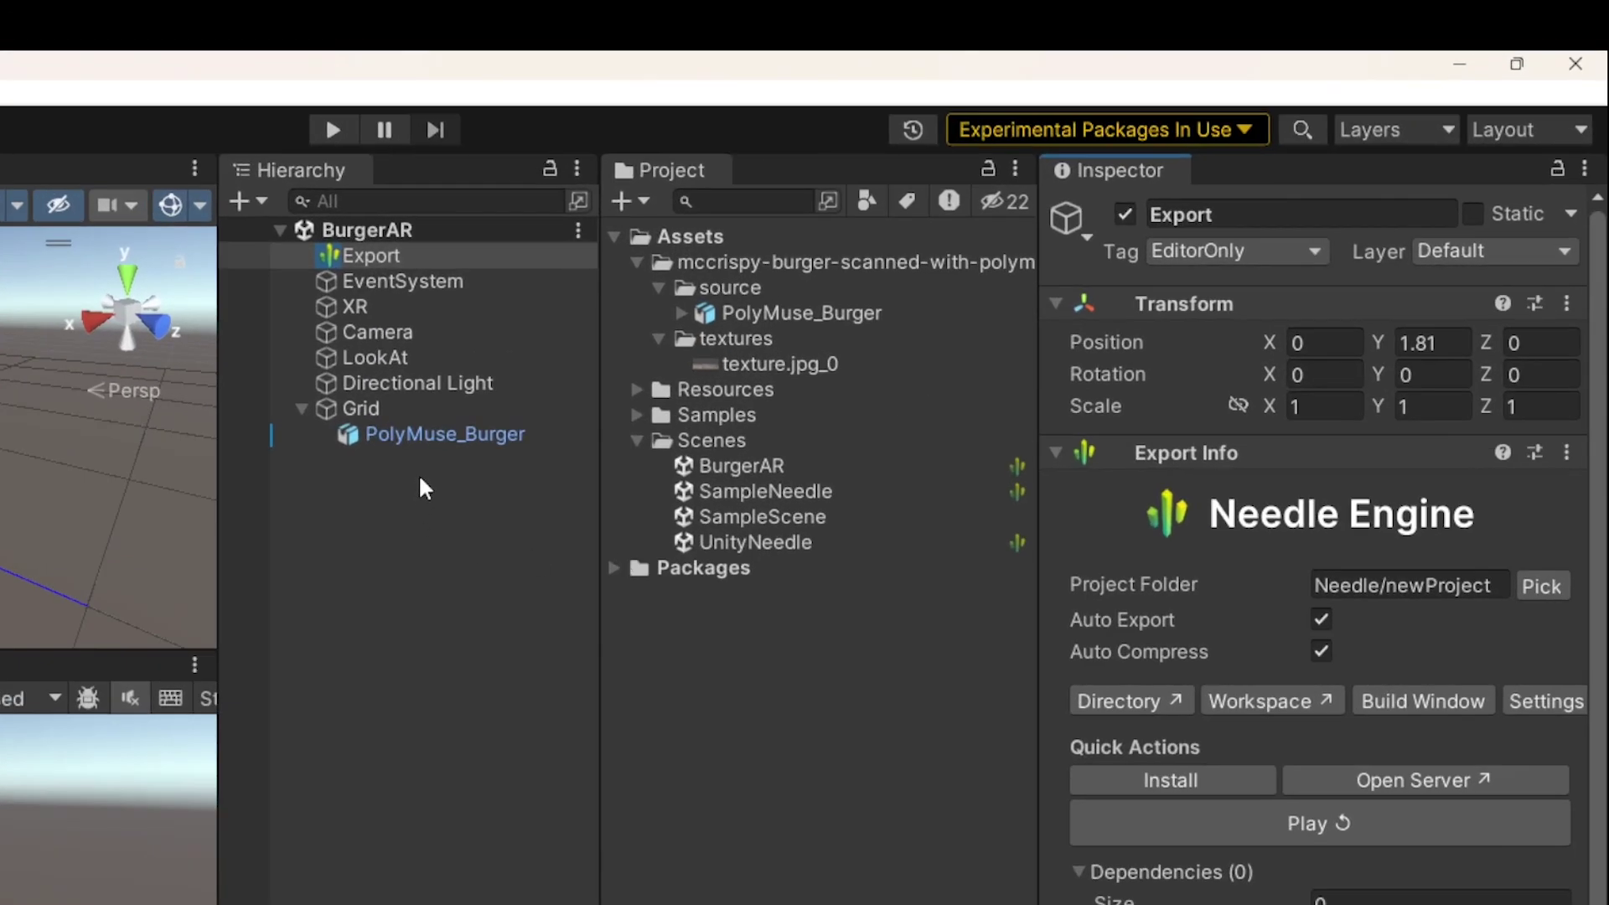
Set PolyMuse_Burger's position X and Y to 0, moving on to the Z field.
left_click(396, 433)
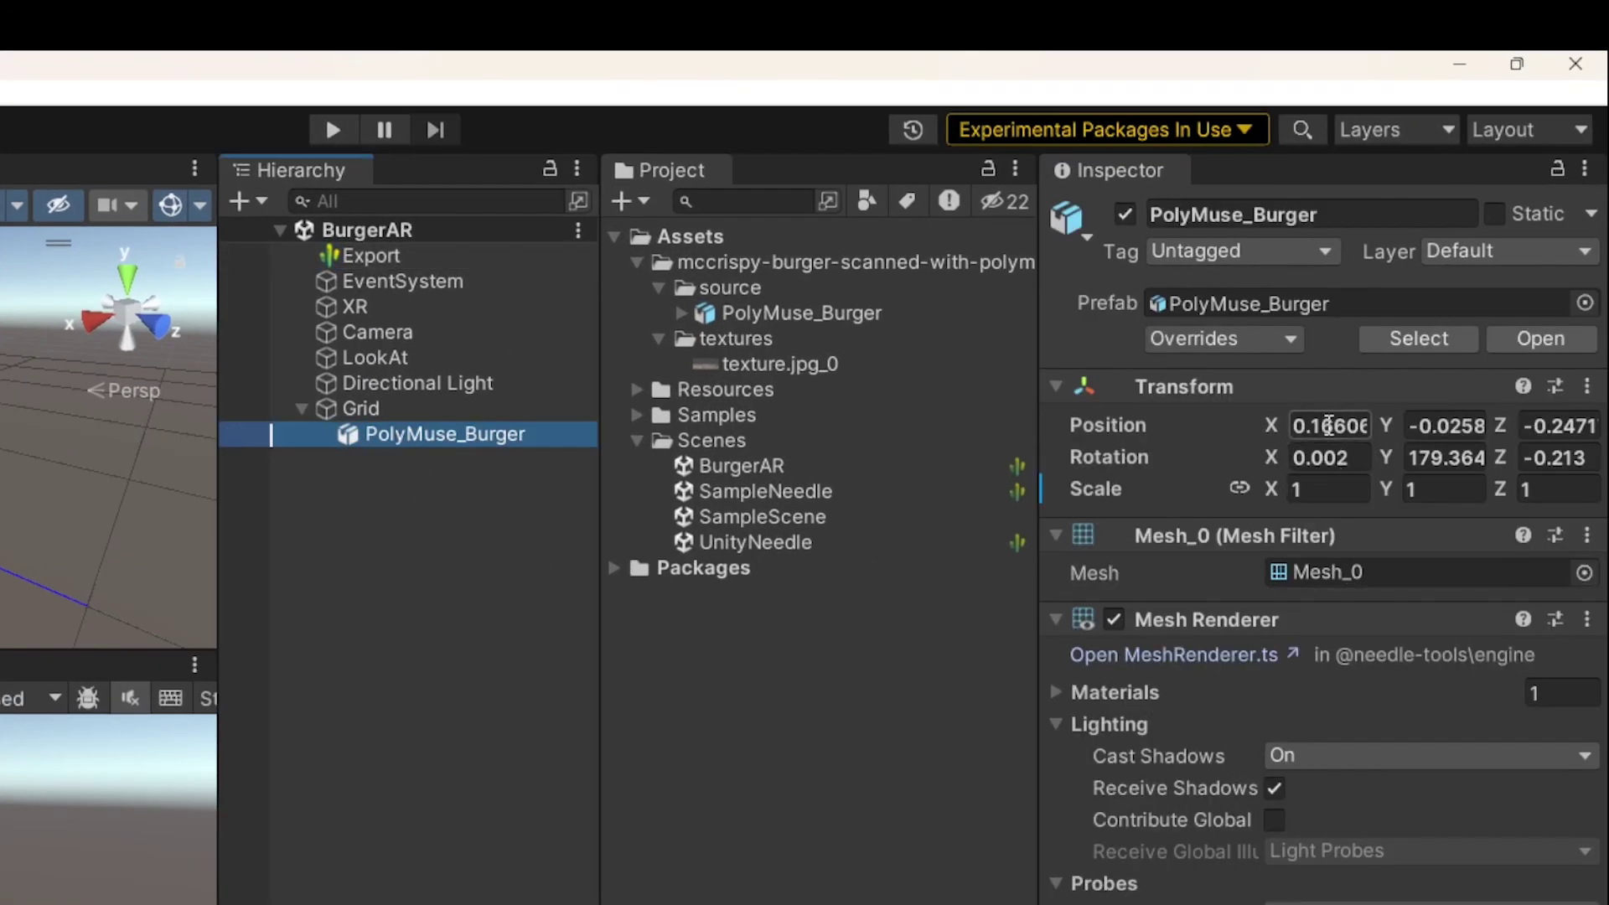
left_click(1329, 425)
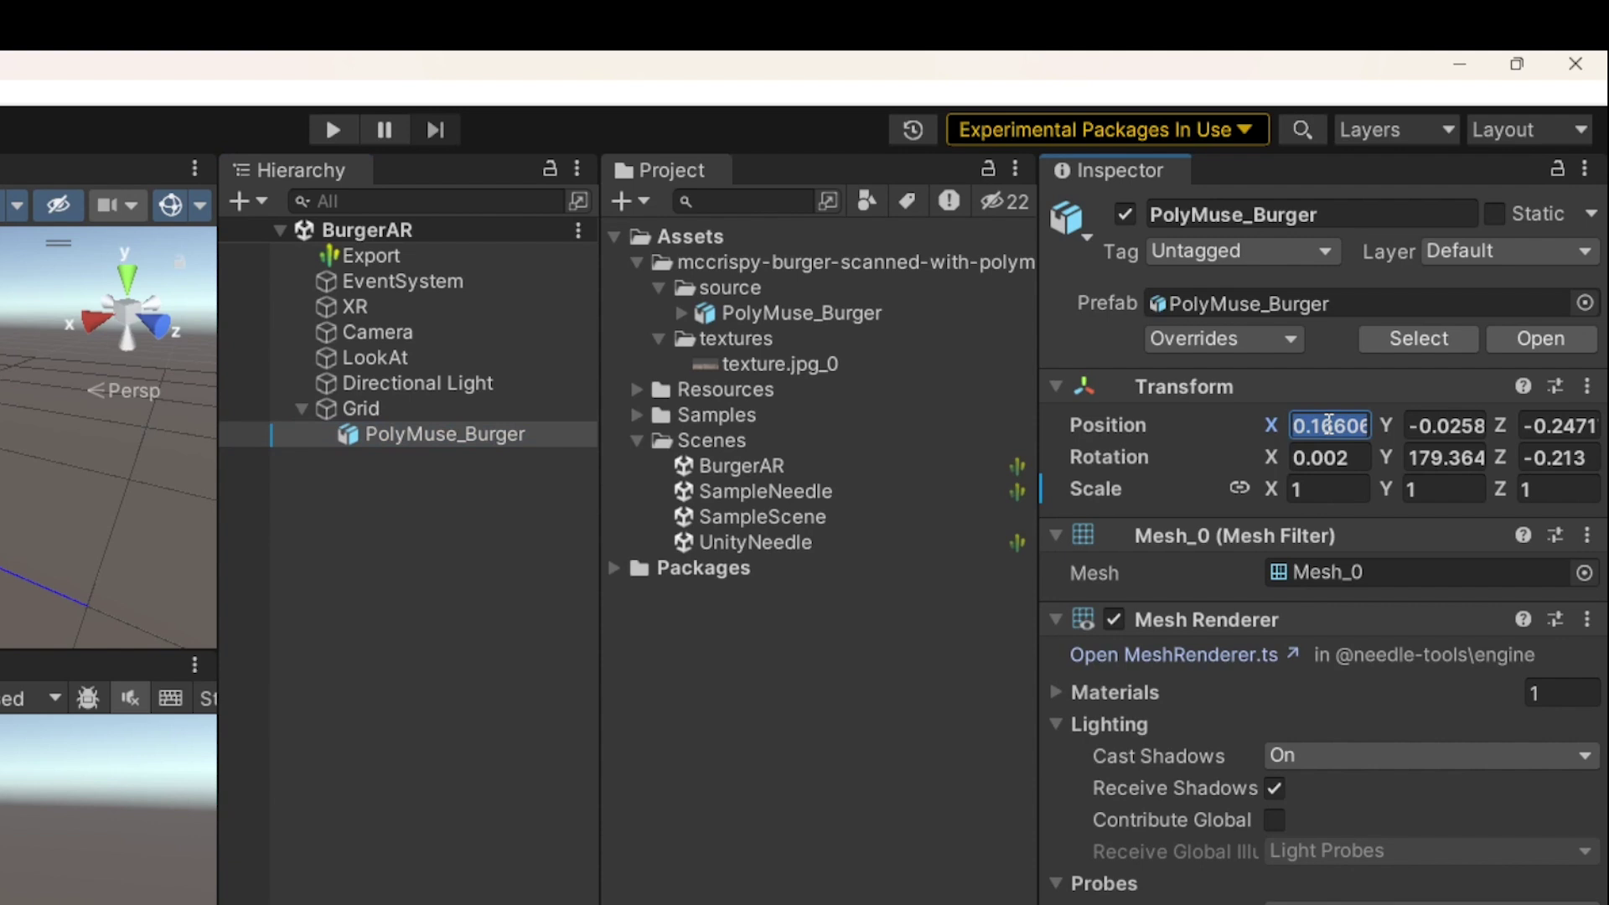
type("0")
key("Tab")
type("0")
key("Tab")
Set the burger's Z position to 0 and save BurgerAR to trigger the Needle re-export.
type("0")
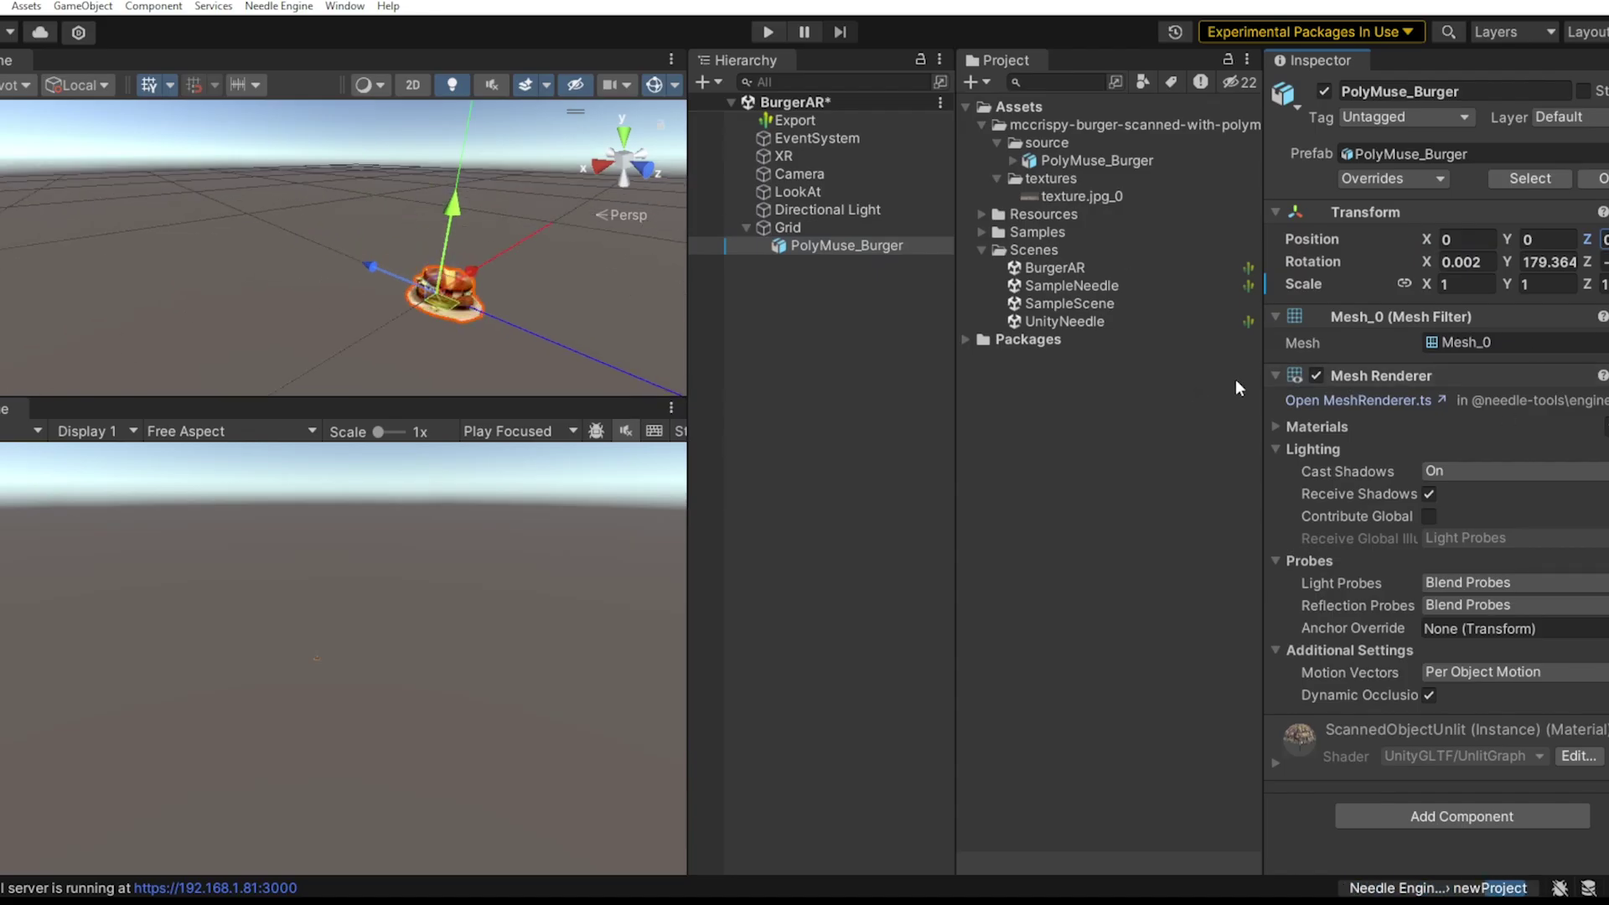
key("ctrl+s")
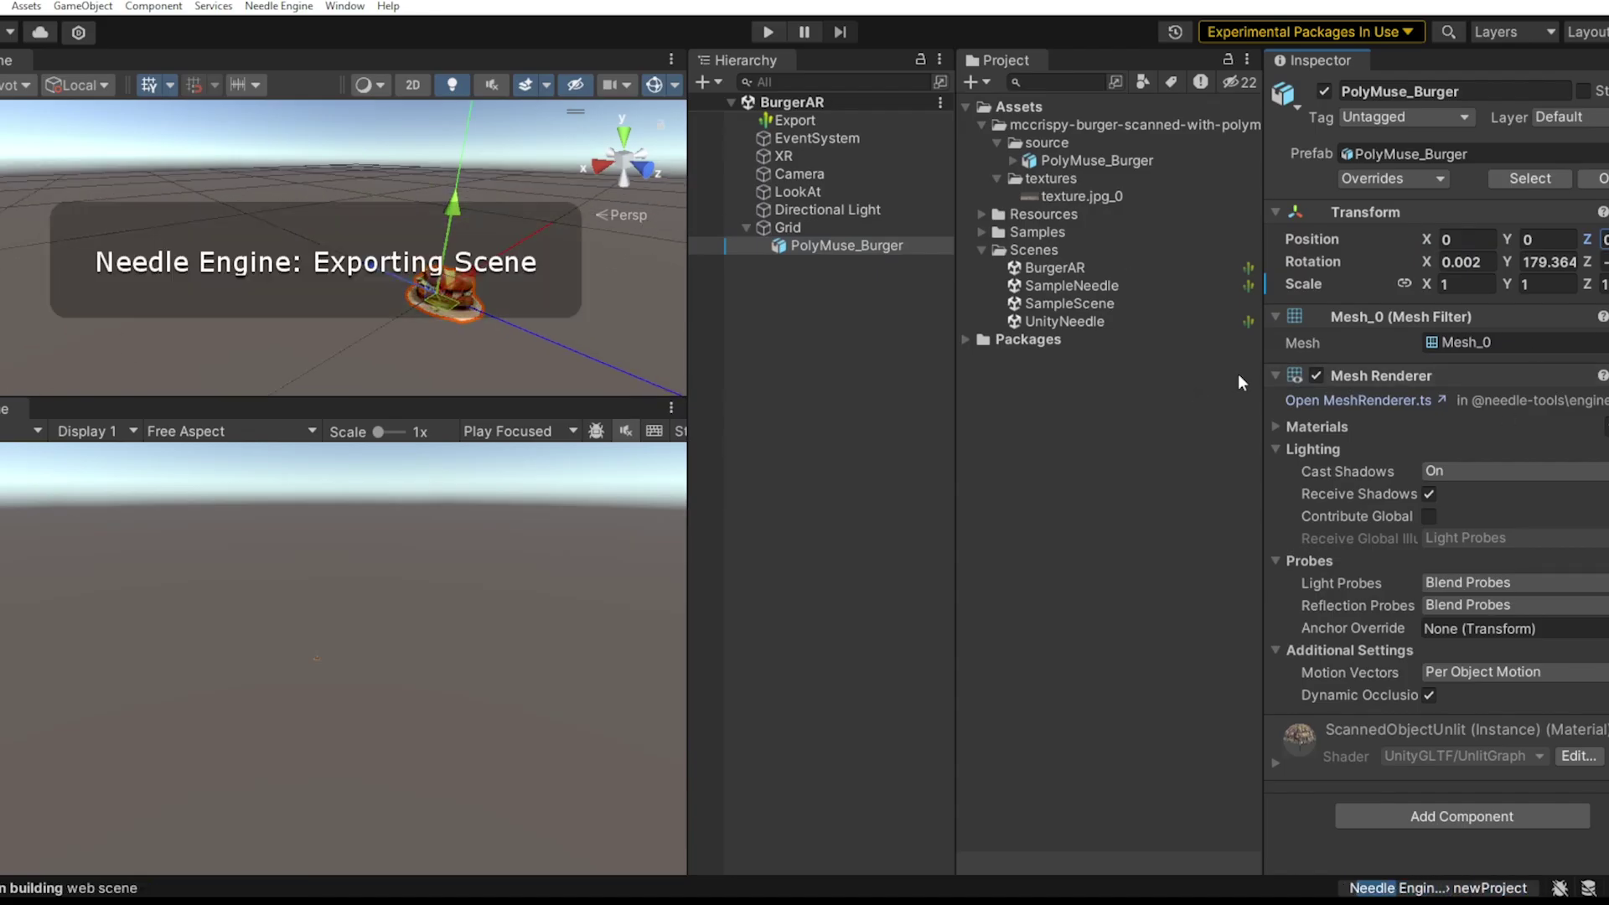